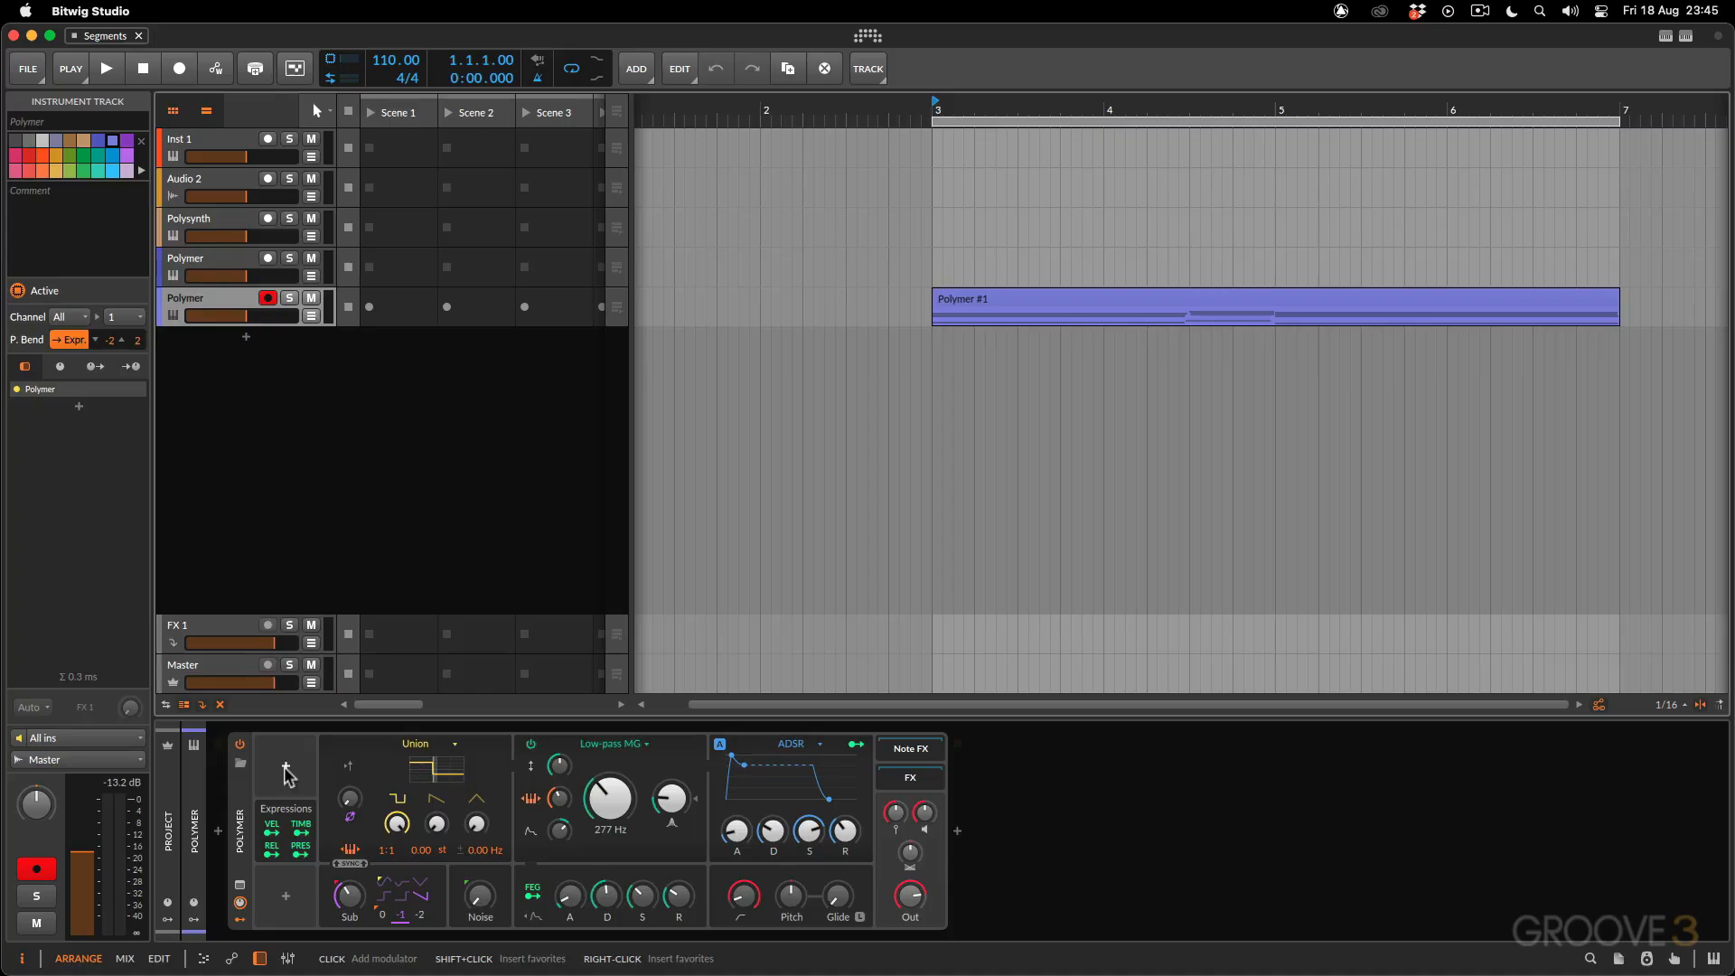
# Step: Add a Segments modulator to the first empty modulator slot of the Polymer device
pyautogui.click(285, 767)
pyautogui.write('segment')
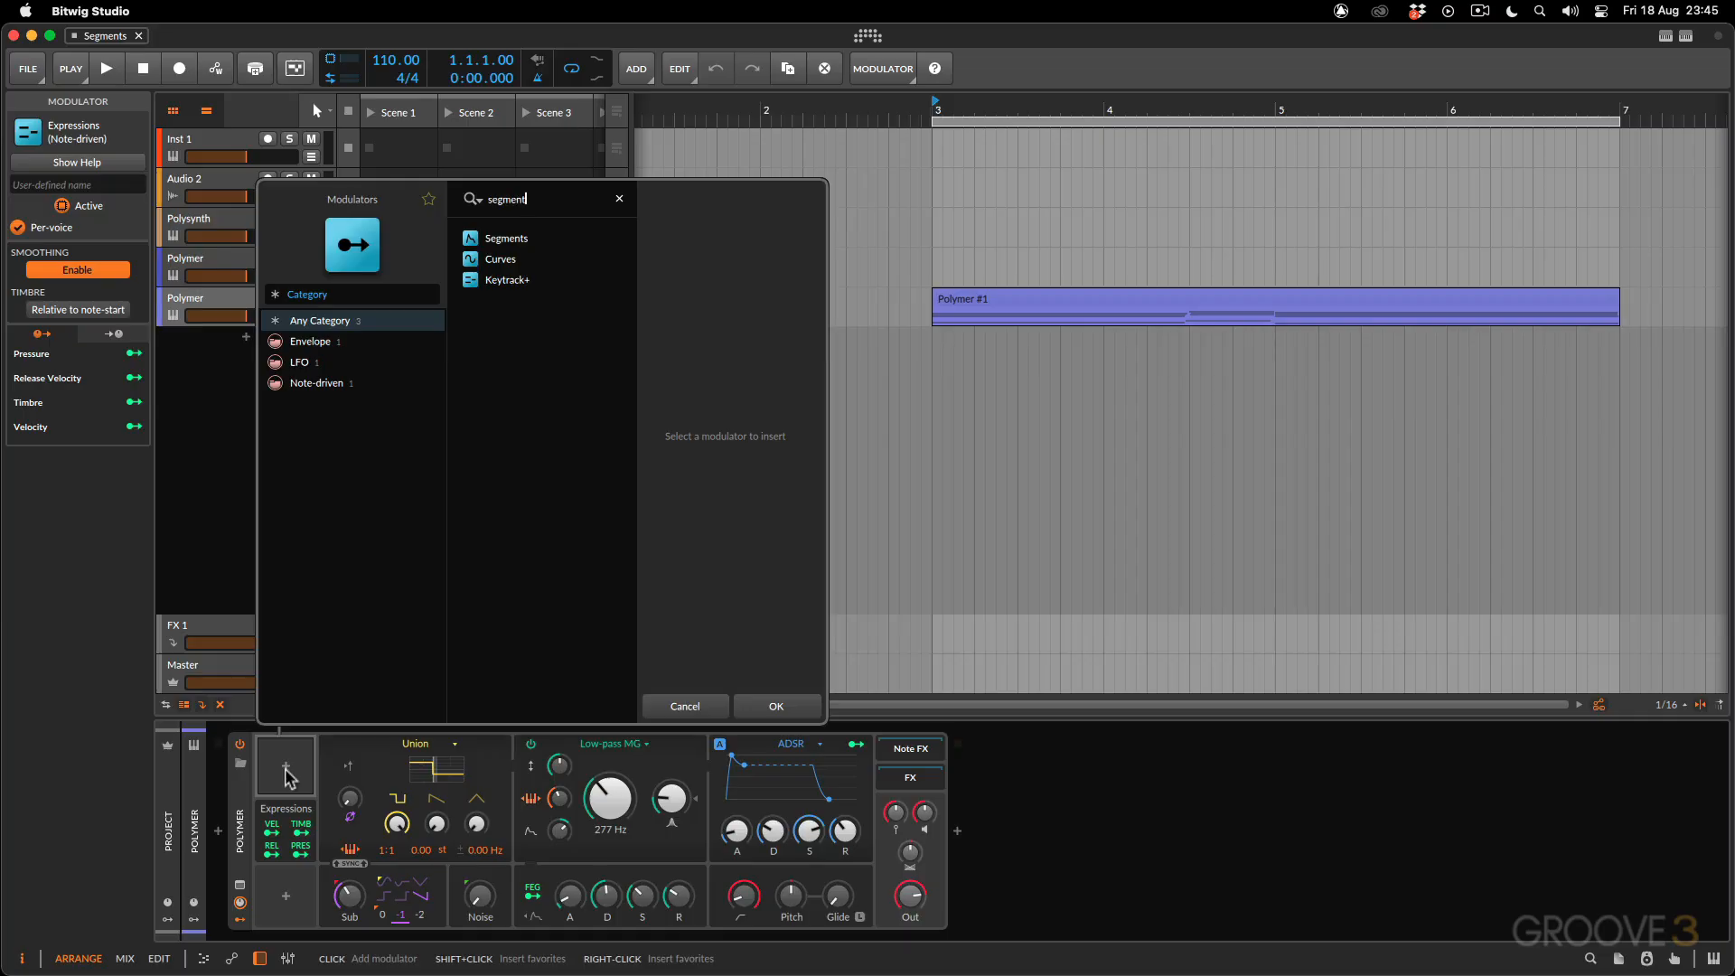
pyautogui.click(506, 241)
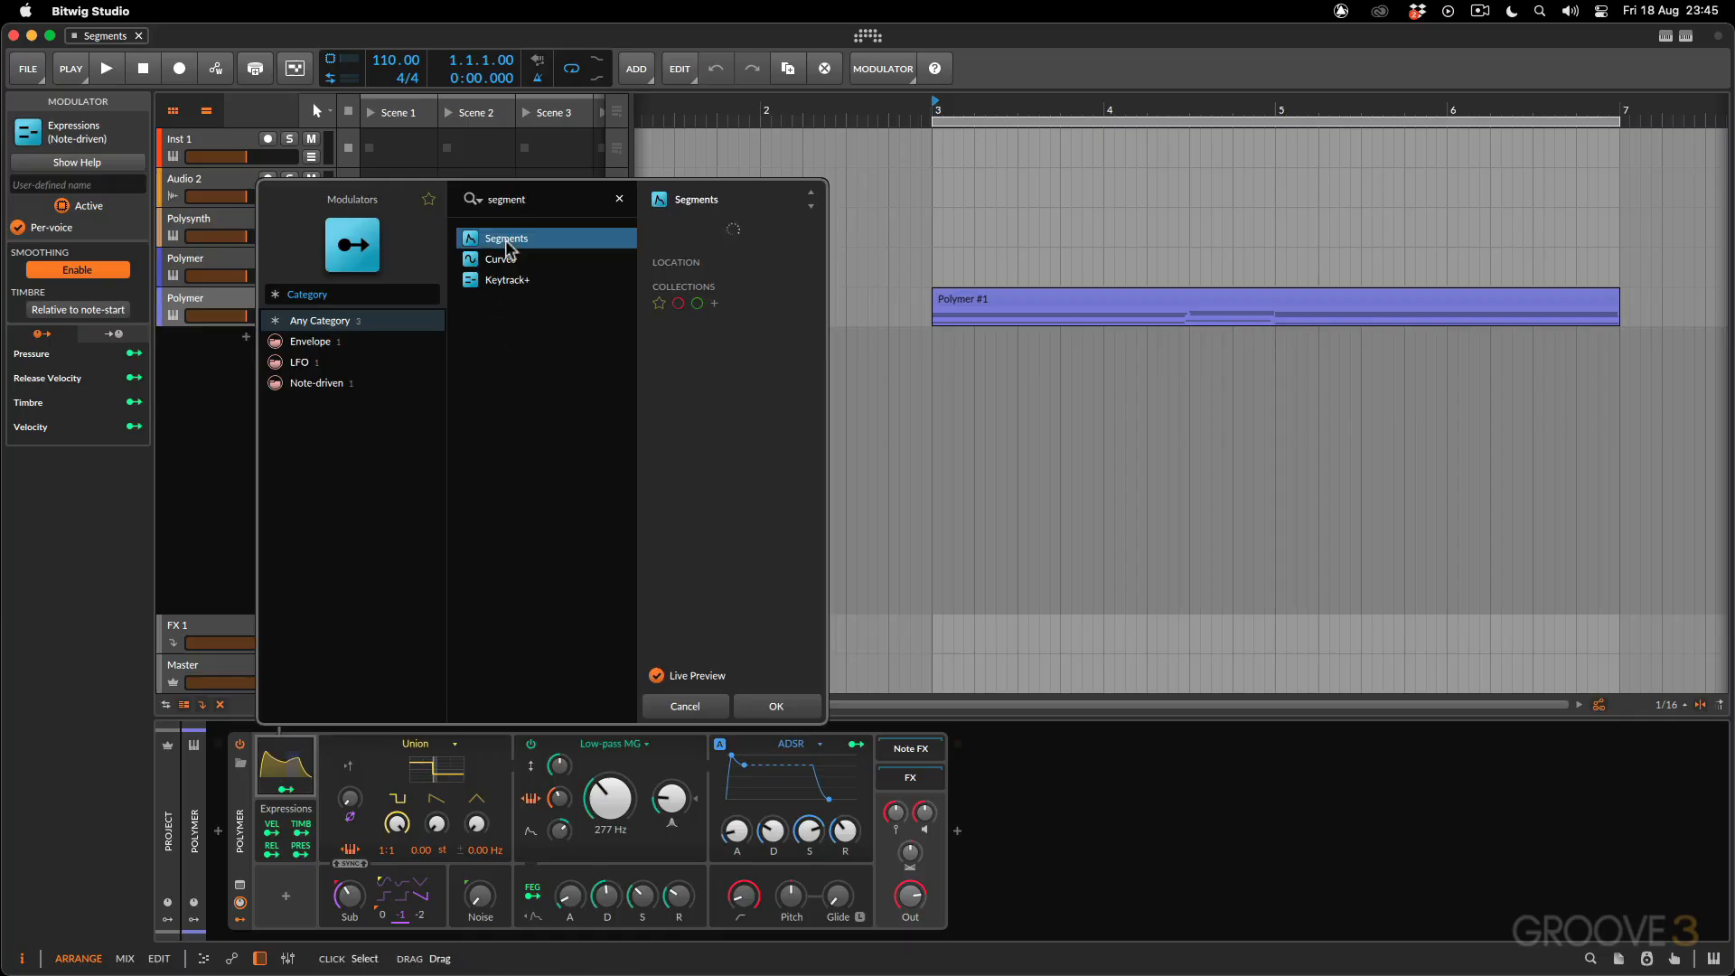
pyautogui.click(779, 707)
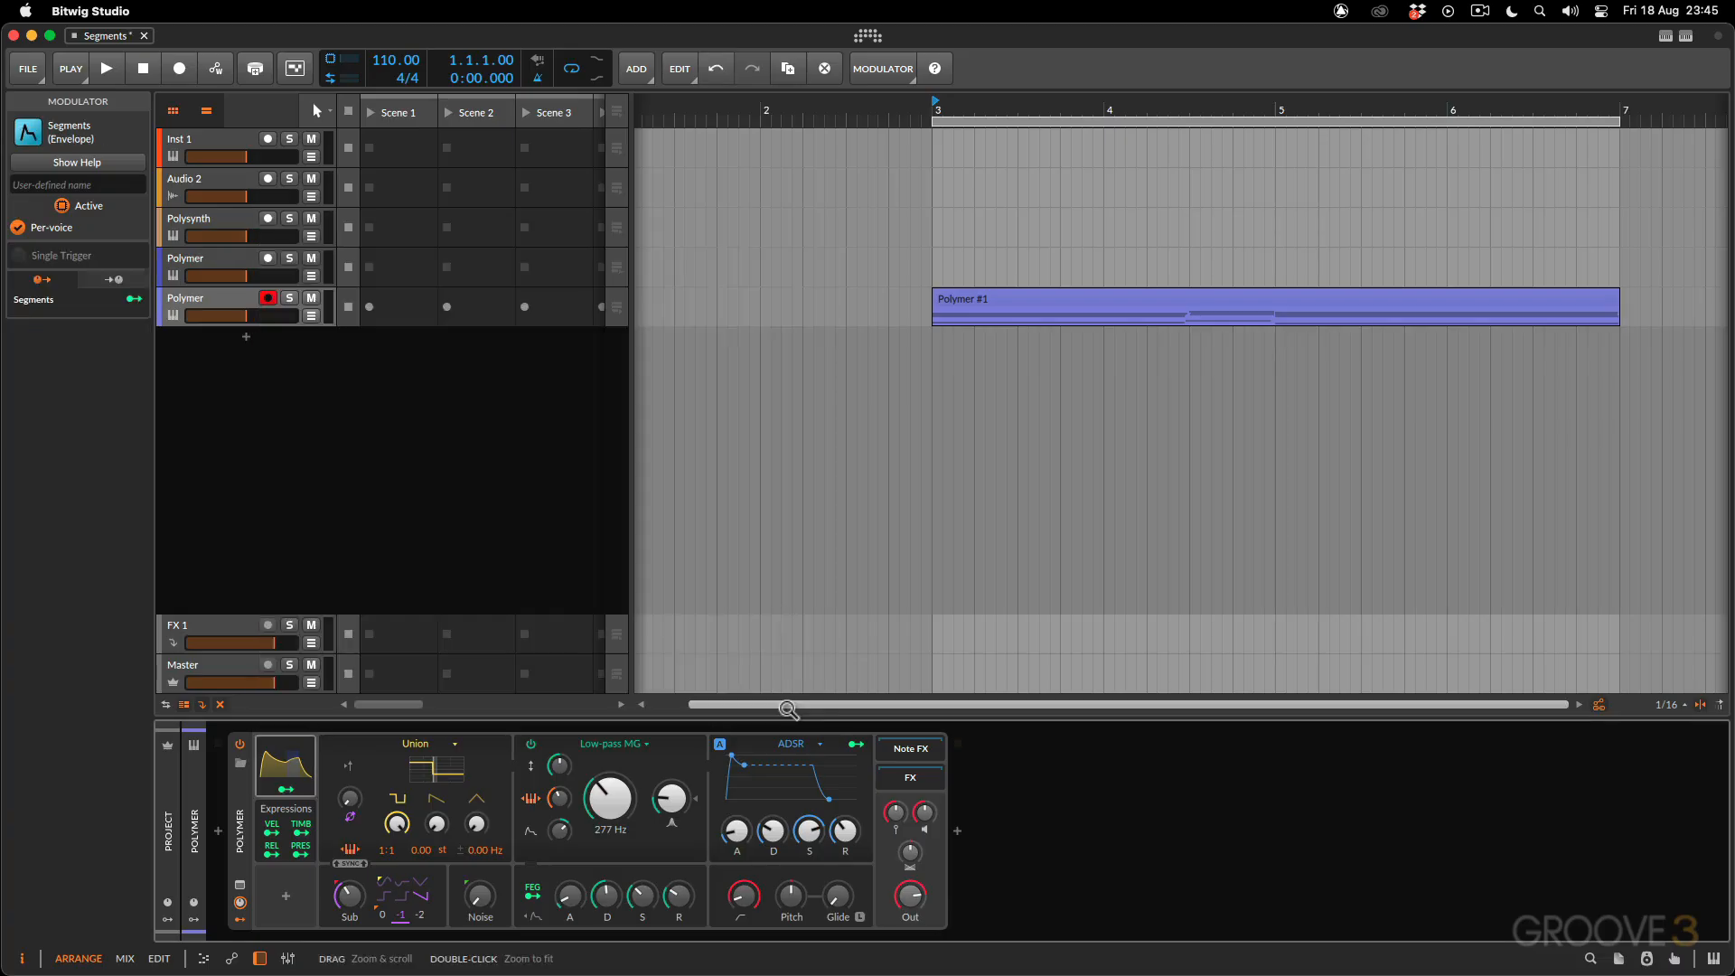
# Step: Expand the Segments modulator's controls and take a brief look at its default envelope in the curve editor
pyautogui.click(310, 771)
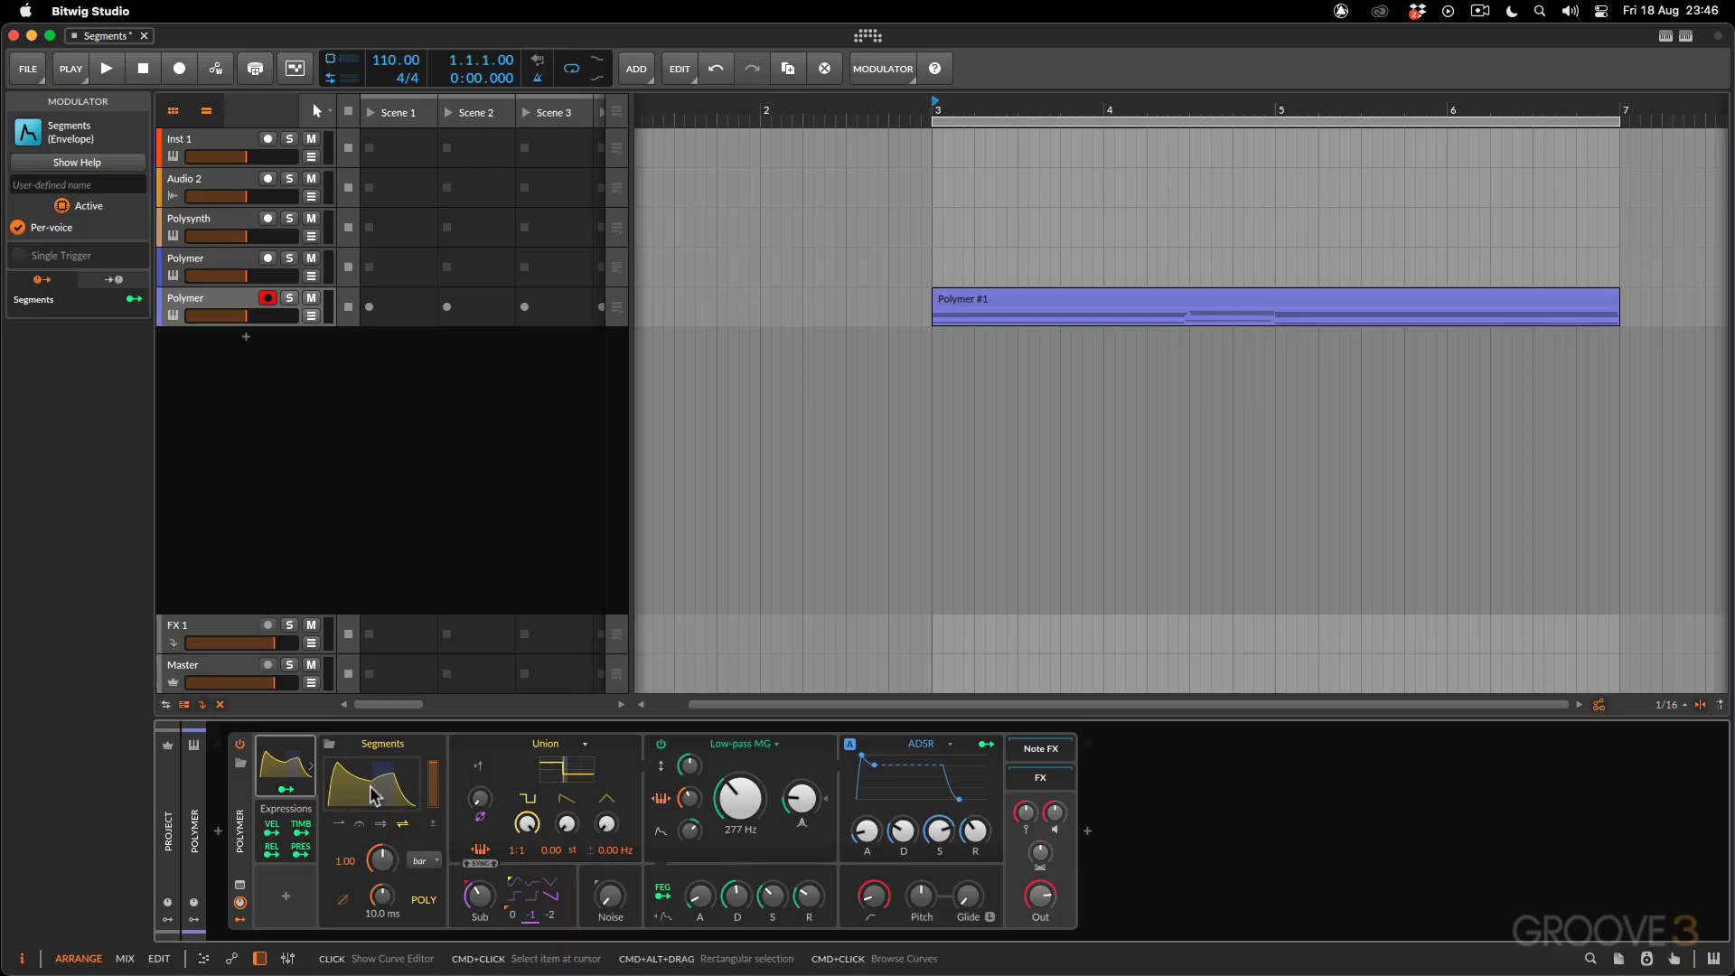
pyautogui.click(370, 785)
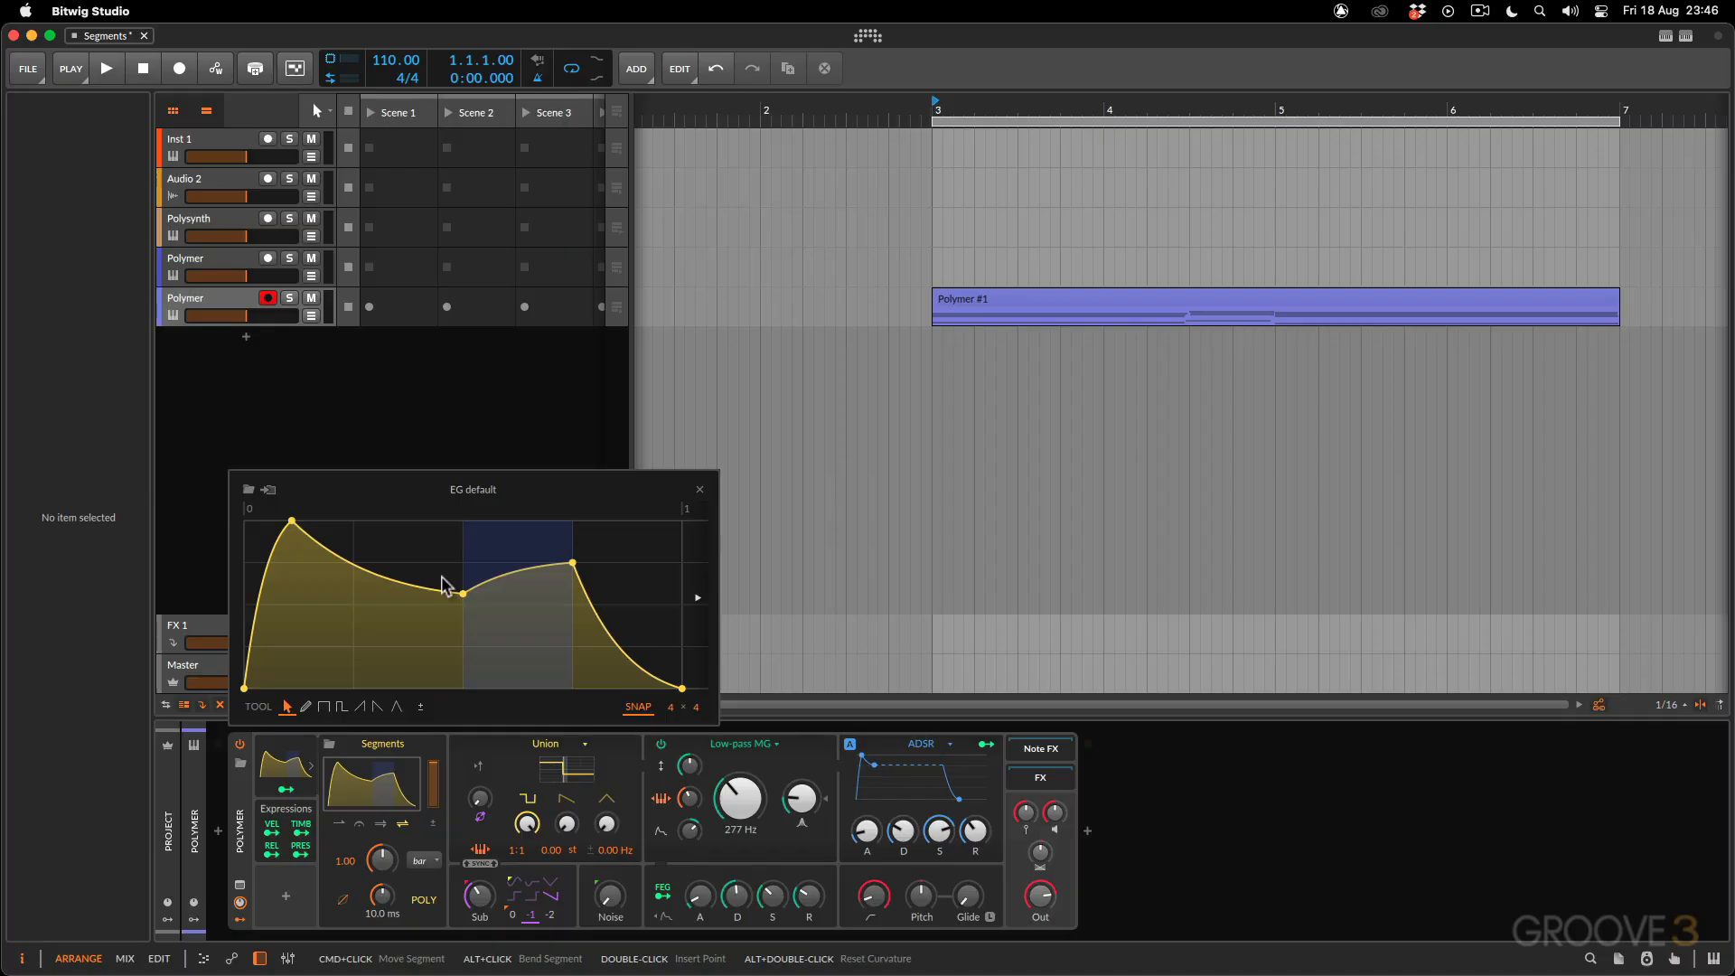
pyautogui.click(700, 489)
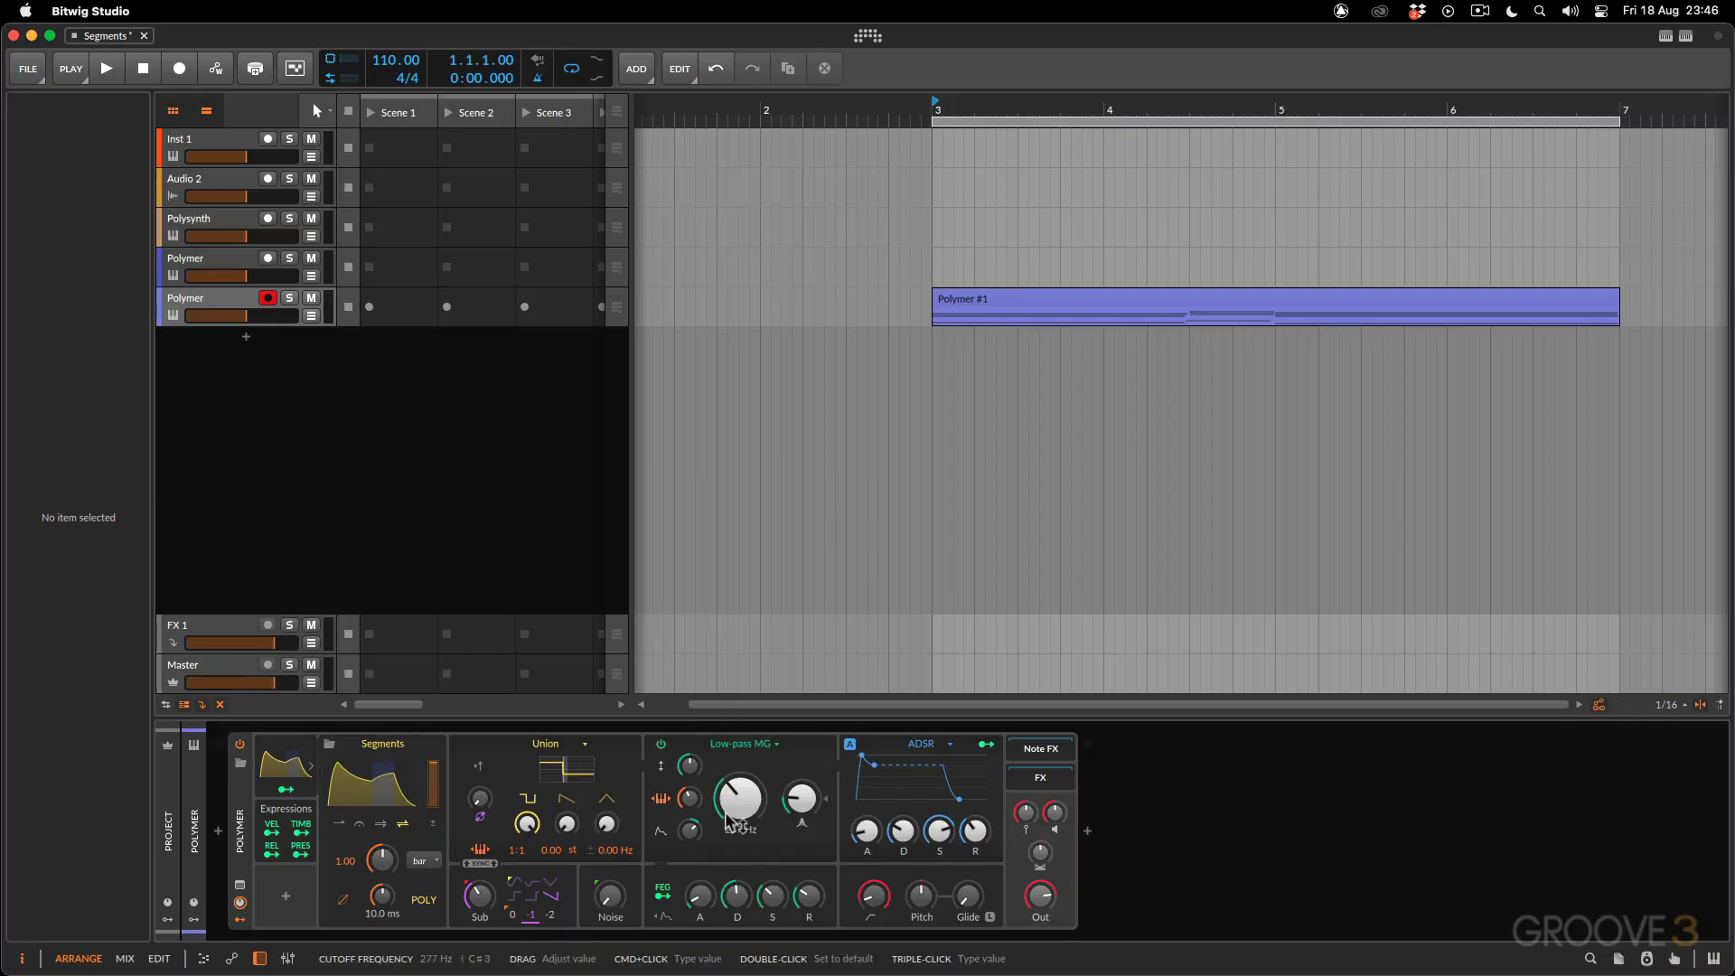
# Step: Route the Segments modulator to the low-pass filter's cutoff frequency with a modulation amount of 43.00 st
pyautogui.click(286, 790)
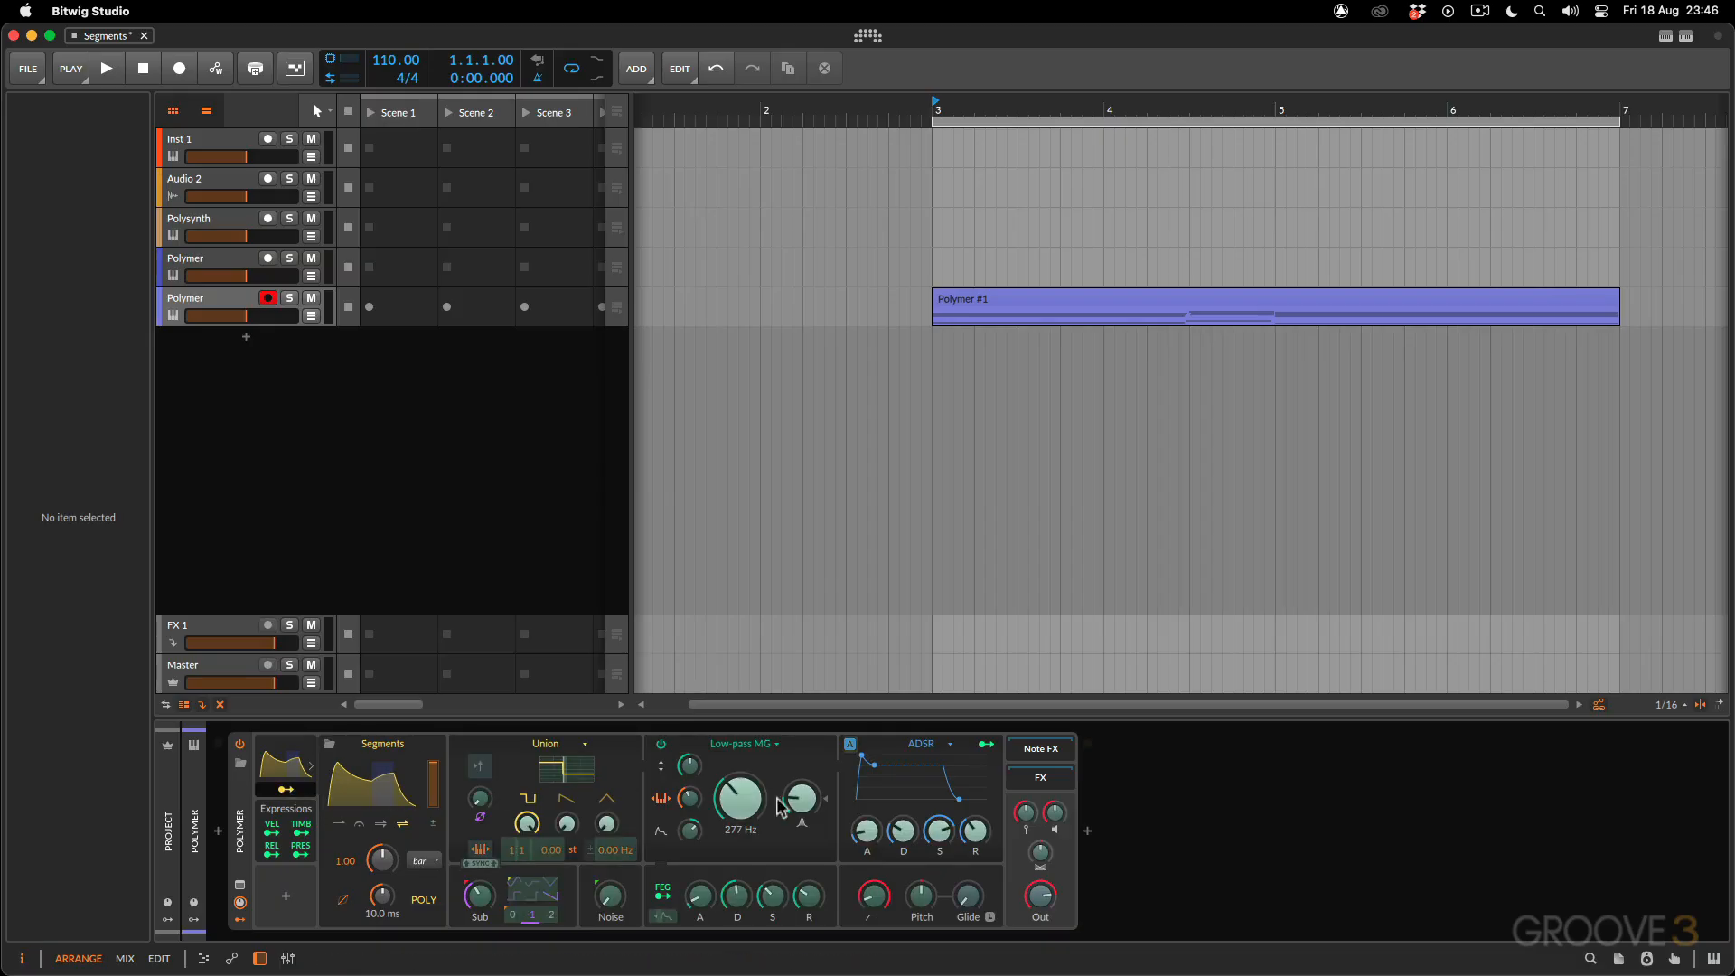
pyautogui.moveTo(741, 799); pyautogui.dragTo(741, 719)
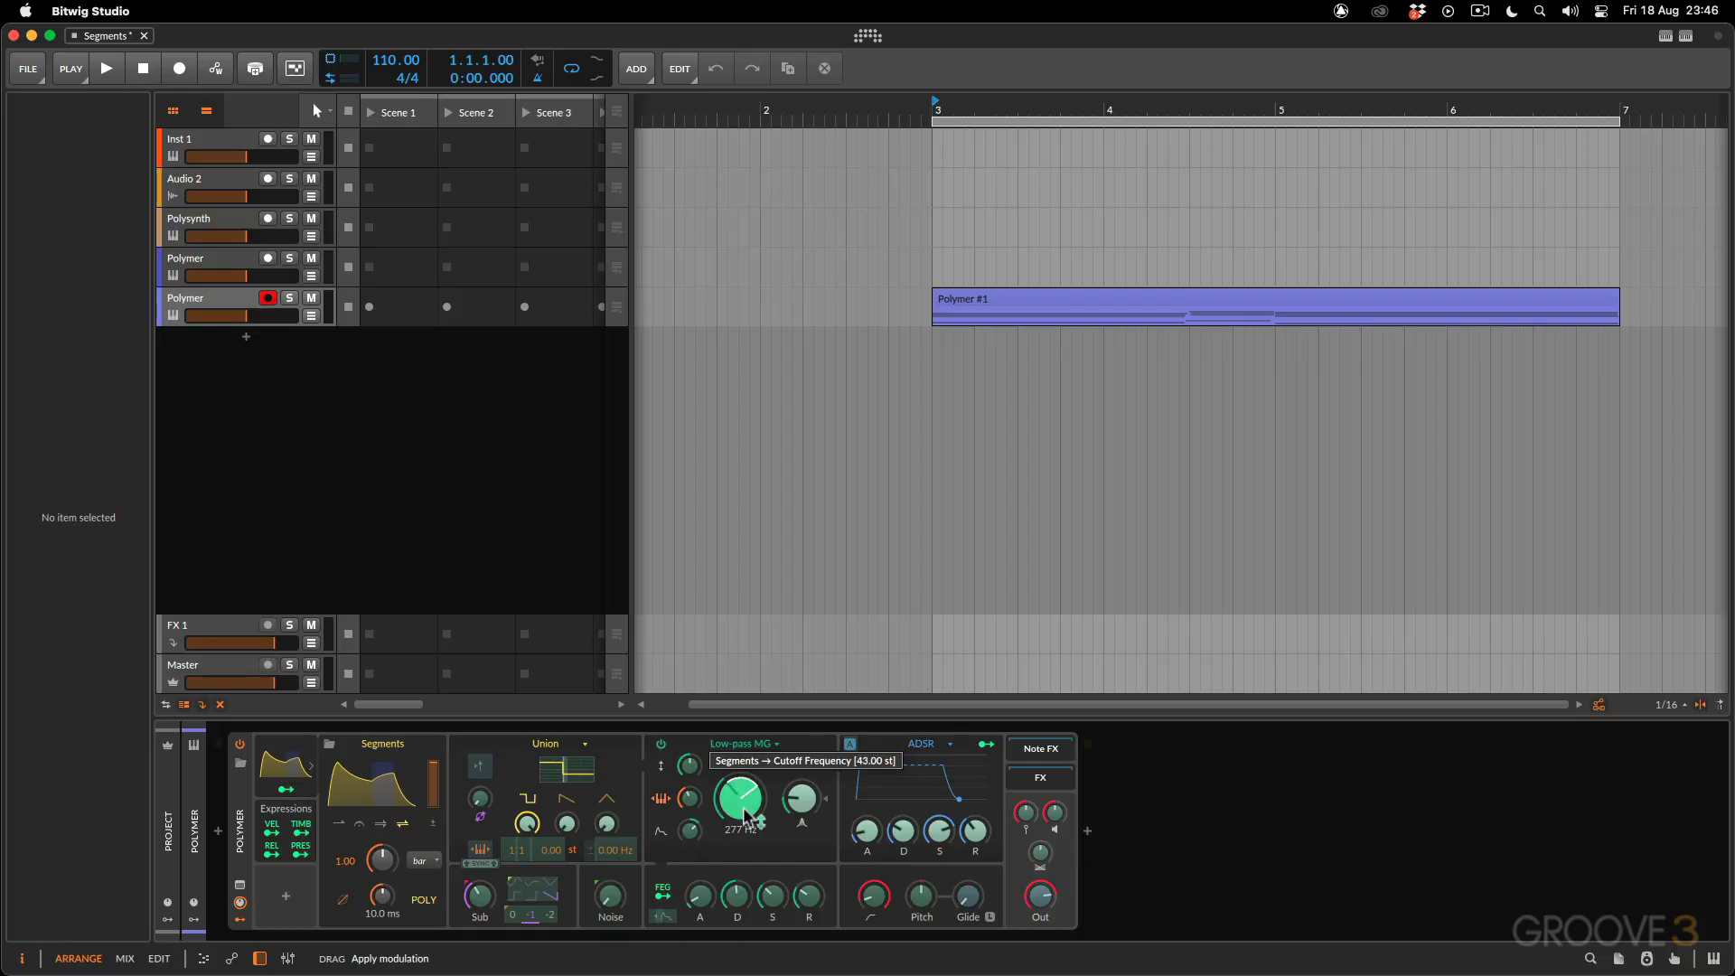
pyautogui.click(287, 788)
# Step: Open the Segments envelope in the curve editor and examine its start, peak, loop and end points
pyautogui.click(373, 803)
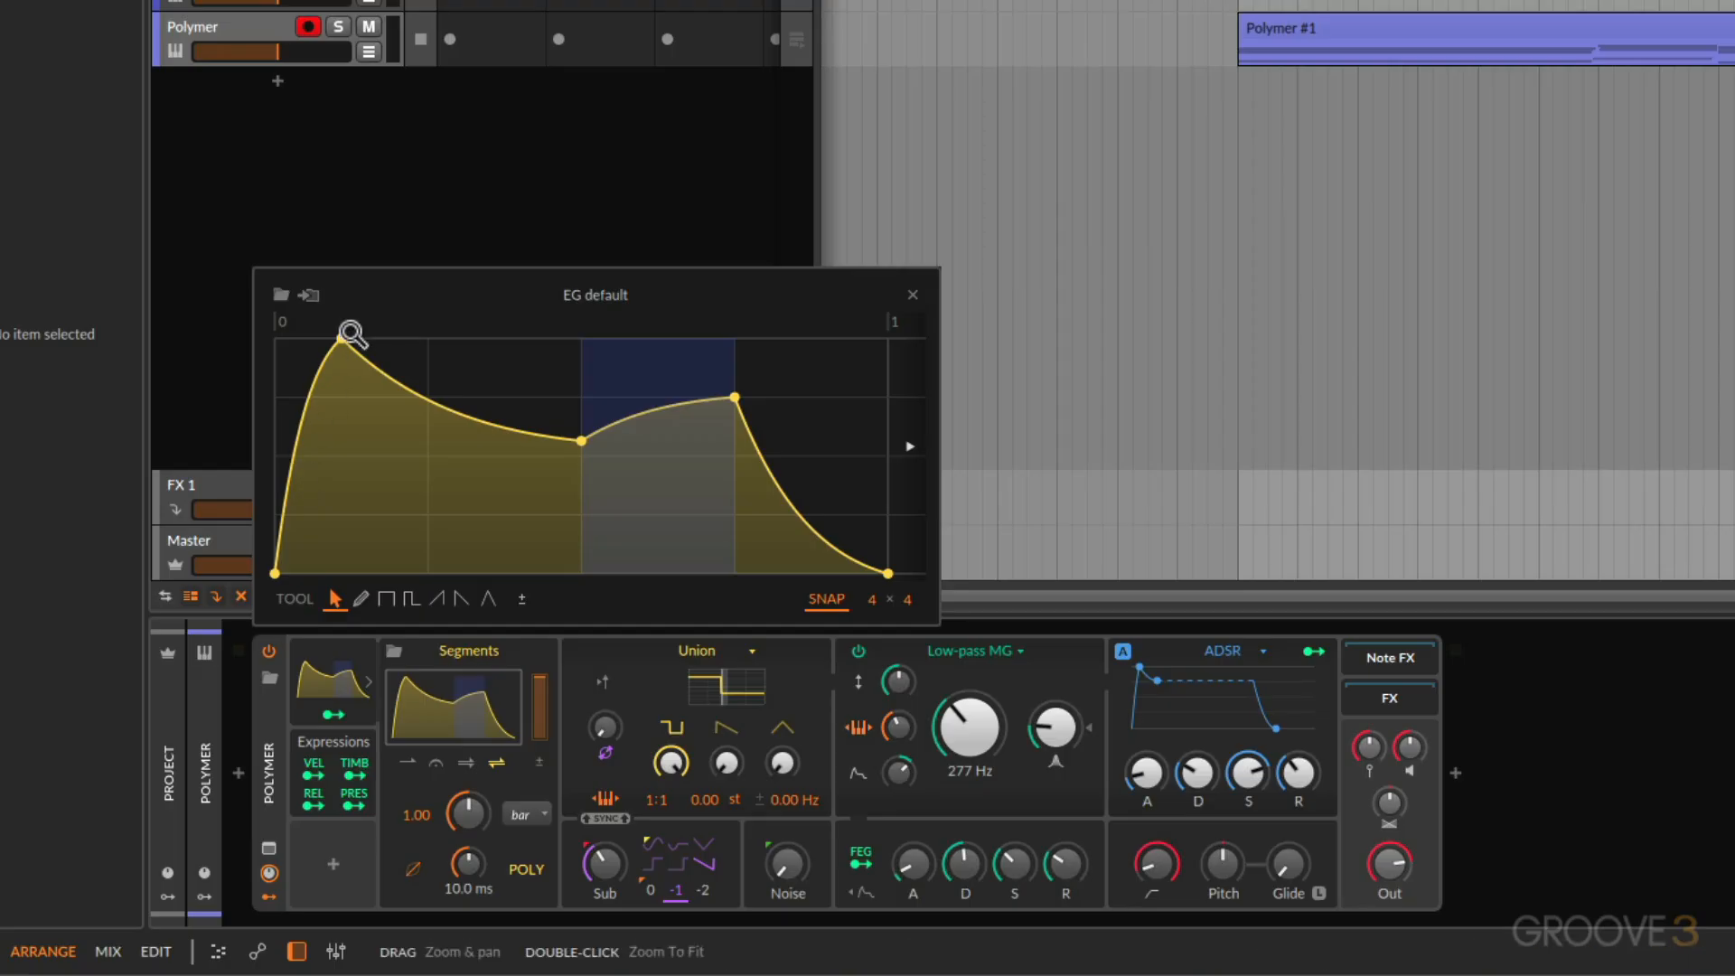
pyautogui.moveTo(582, 446)
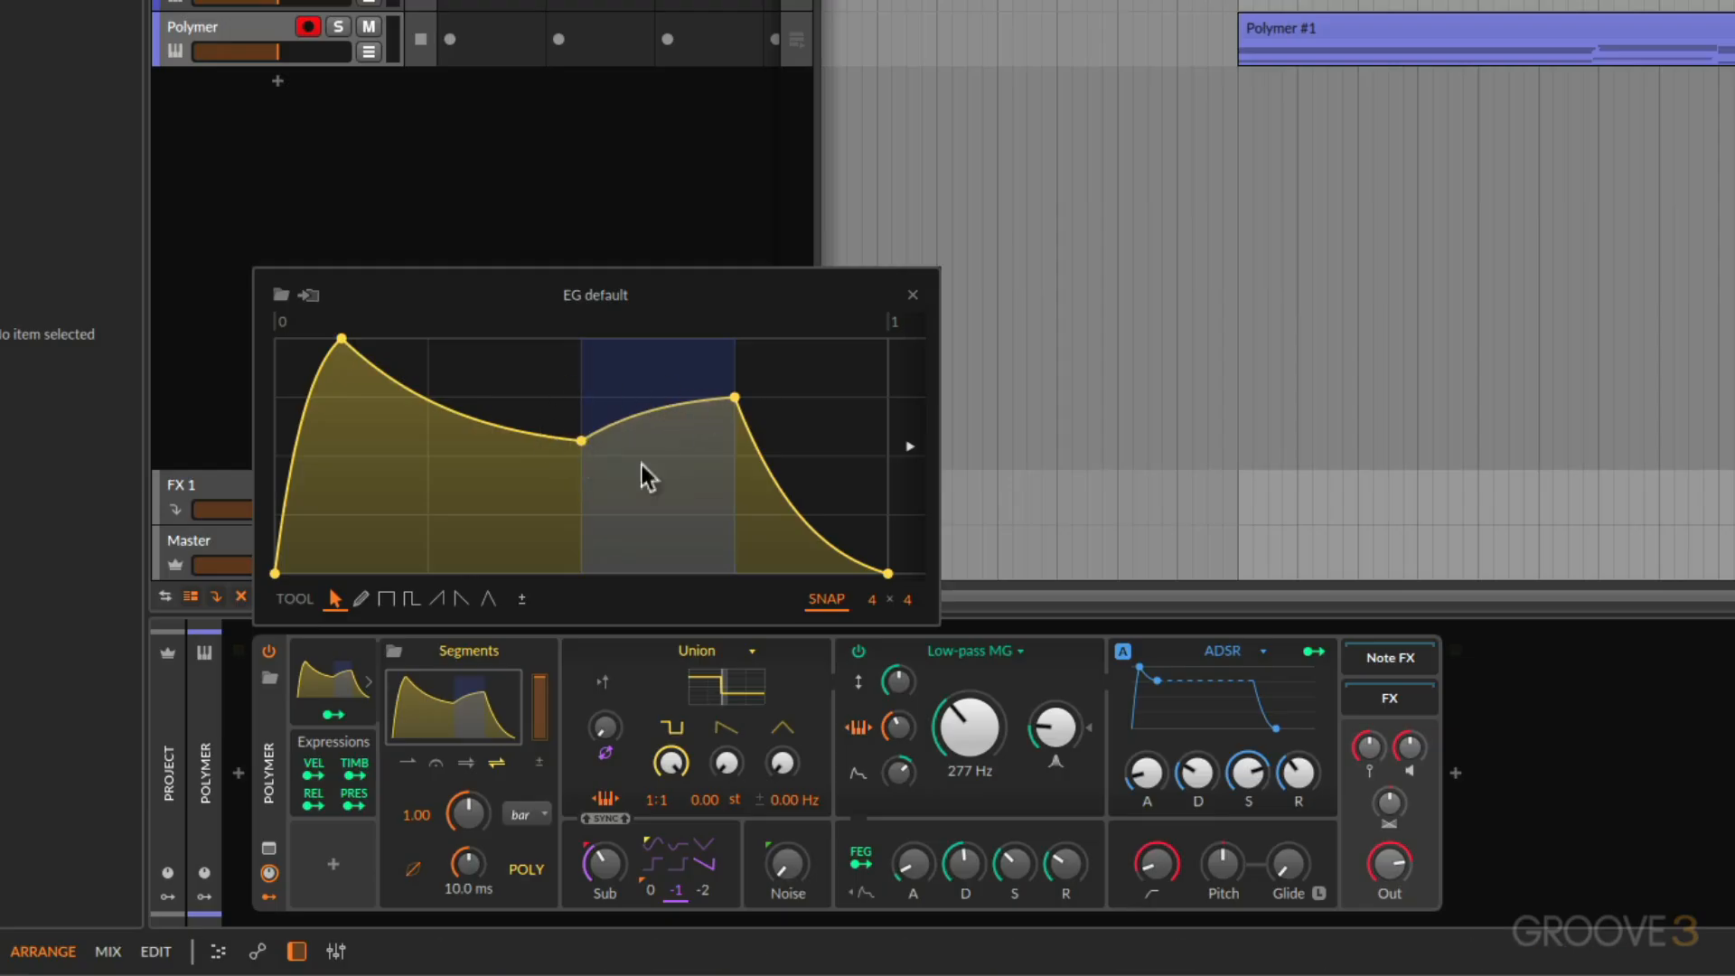
pyautogui.moveTo(746, 396)
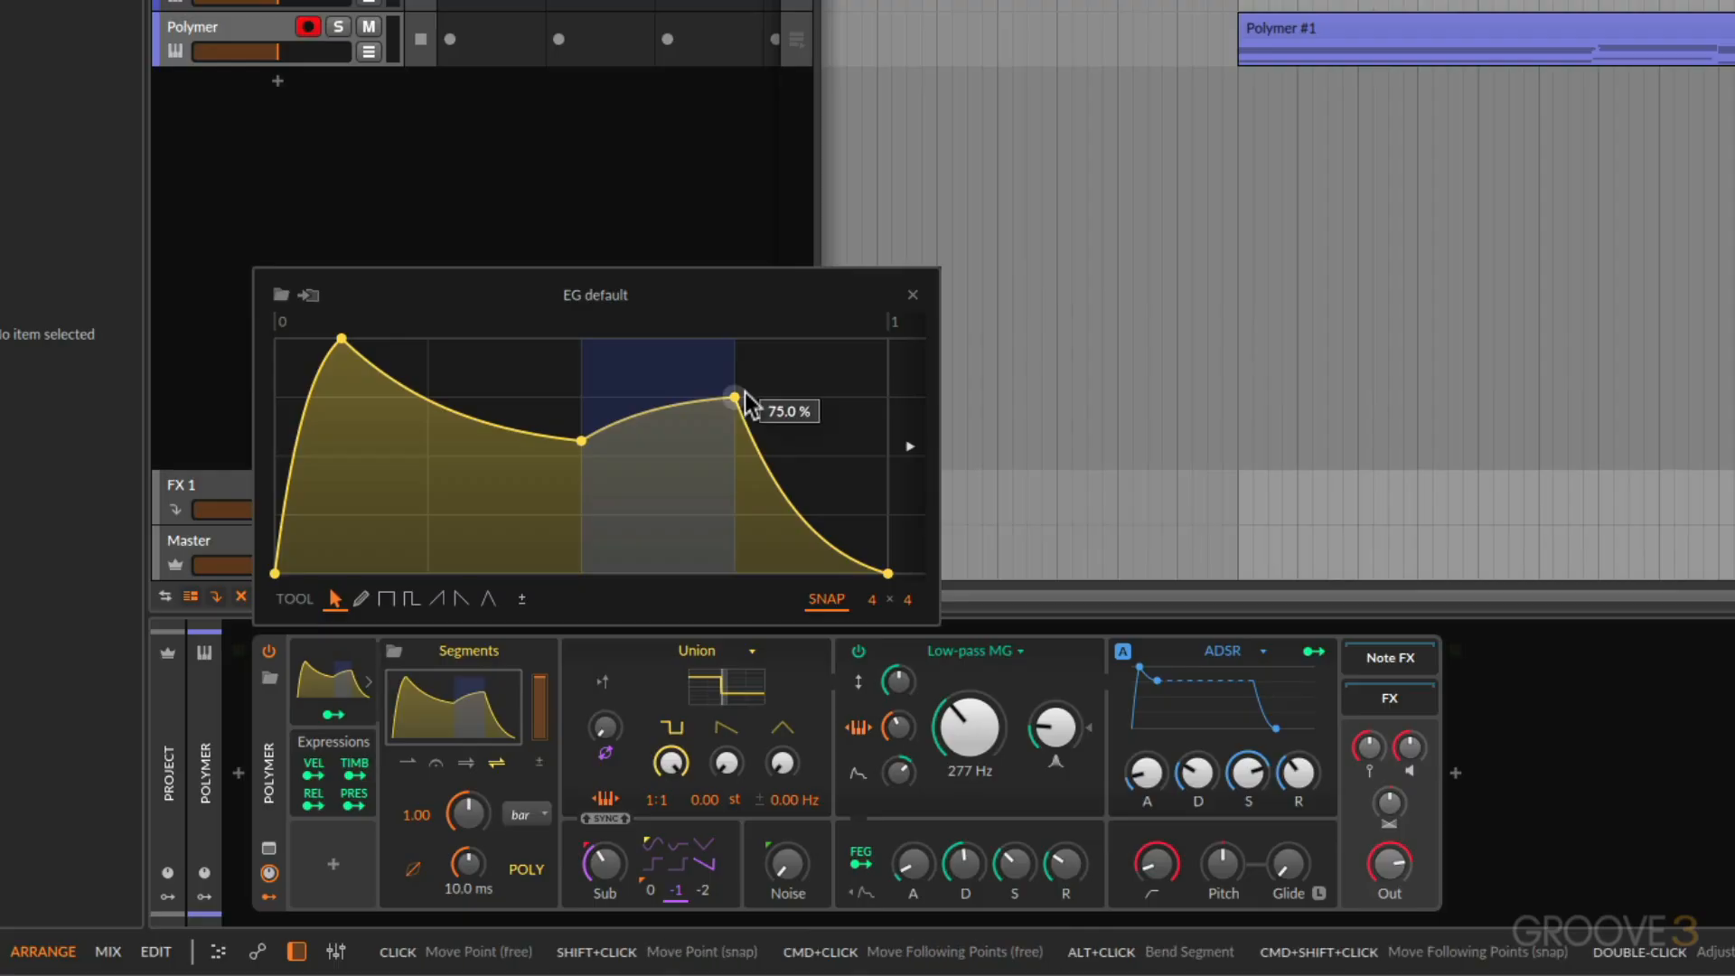
pyautogui.moveTo(274, 581)
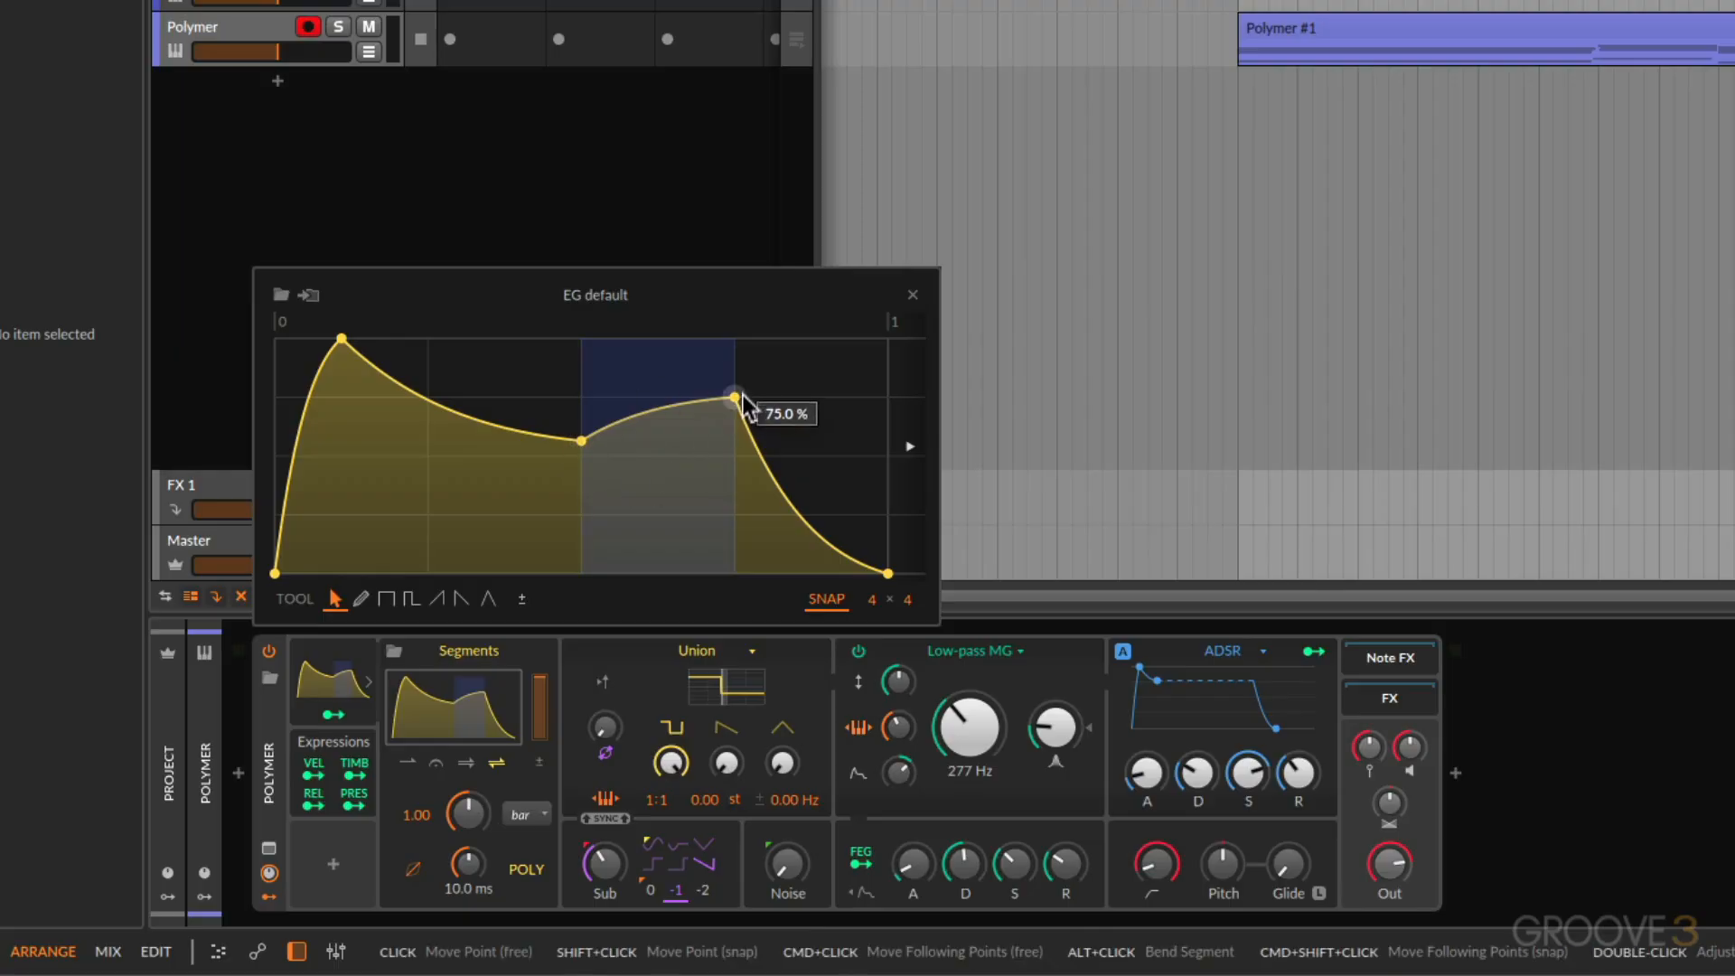
pyautogui.moveTo(890, 577)
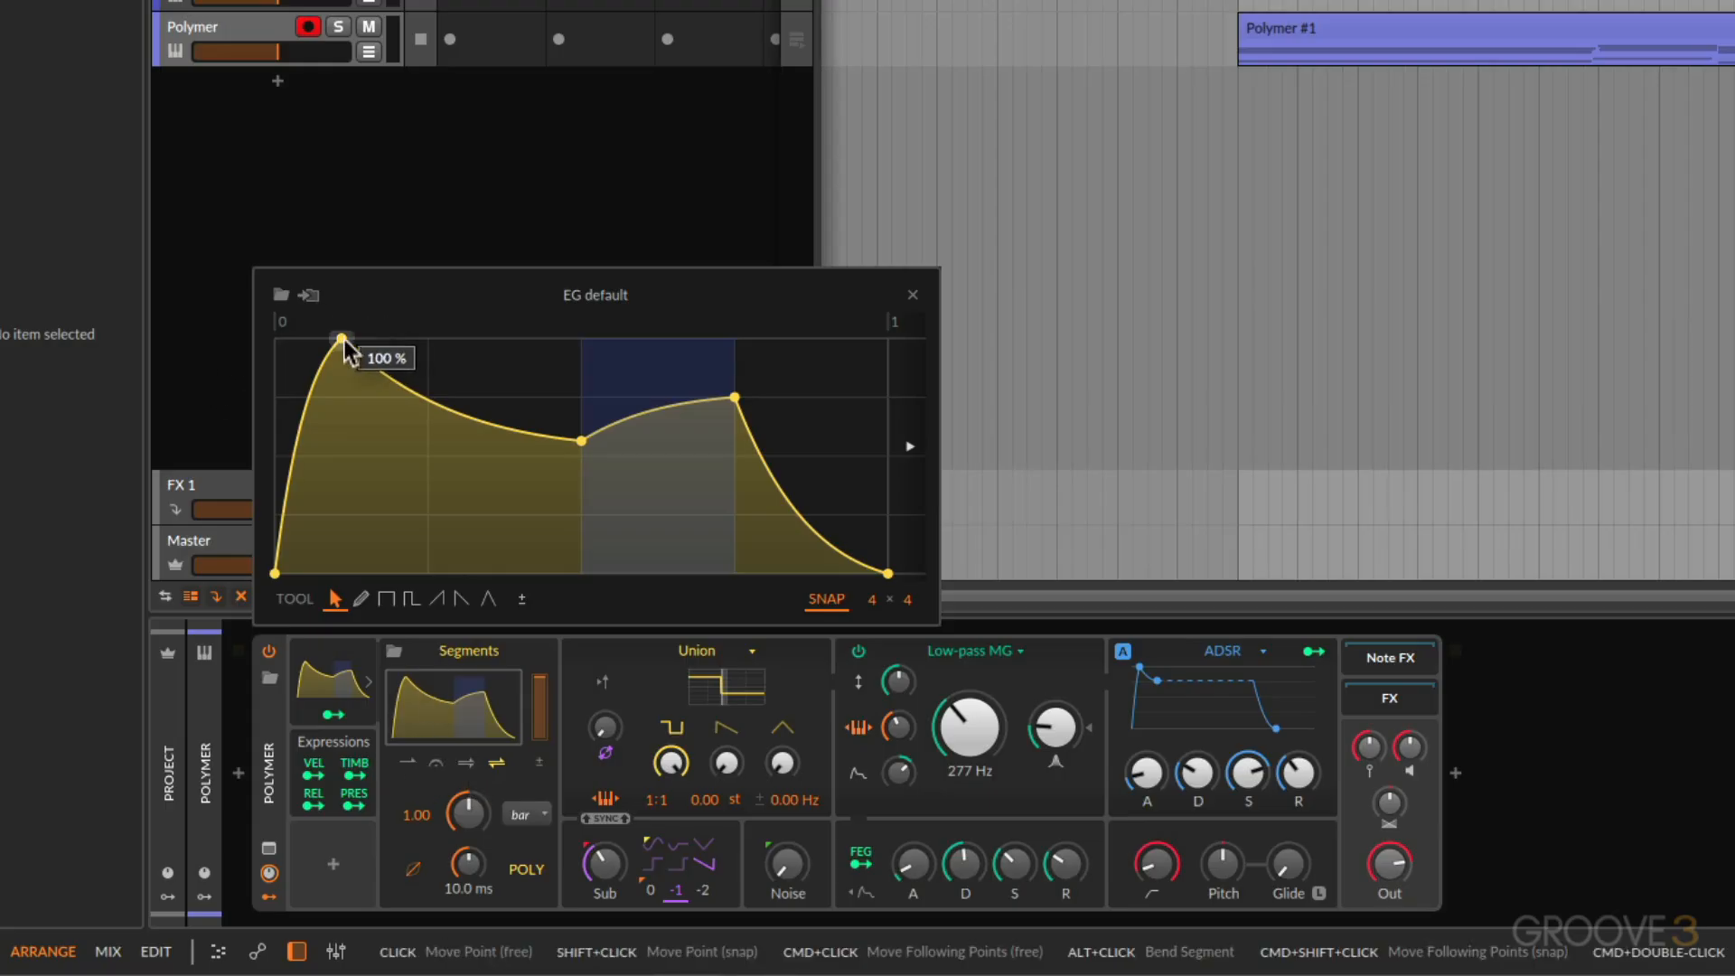
# Step: Reshape the envelope by shifting its loop-start point earlier, to about 57.3 %, and placing the 100 % peak at the very start
pyautogui.moveTo(342, 339); pyautogui.dragTo(553, 339)
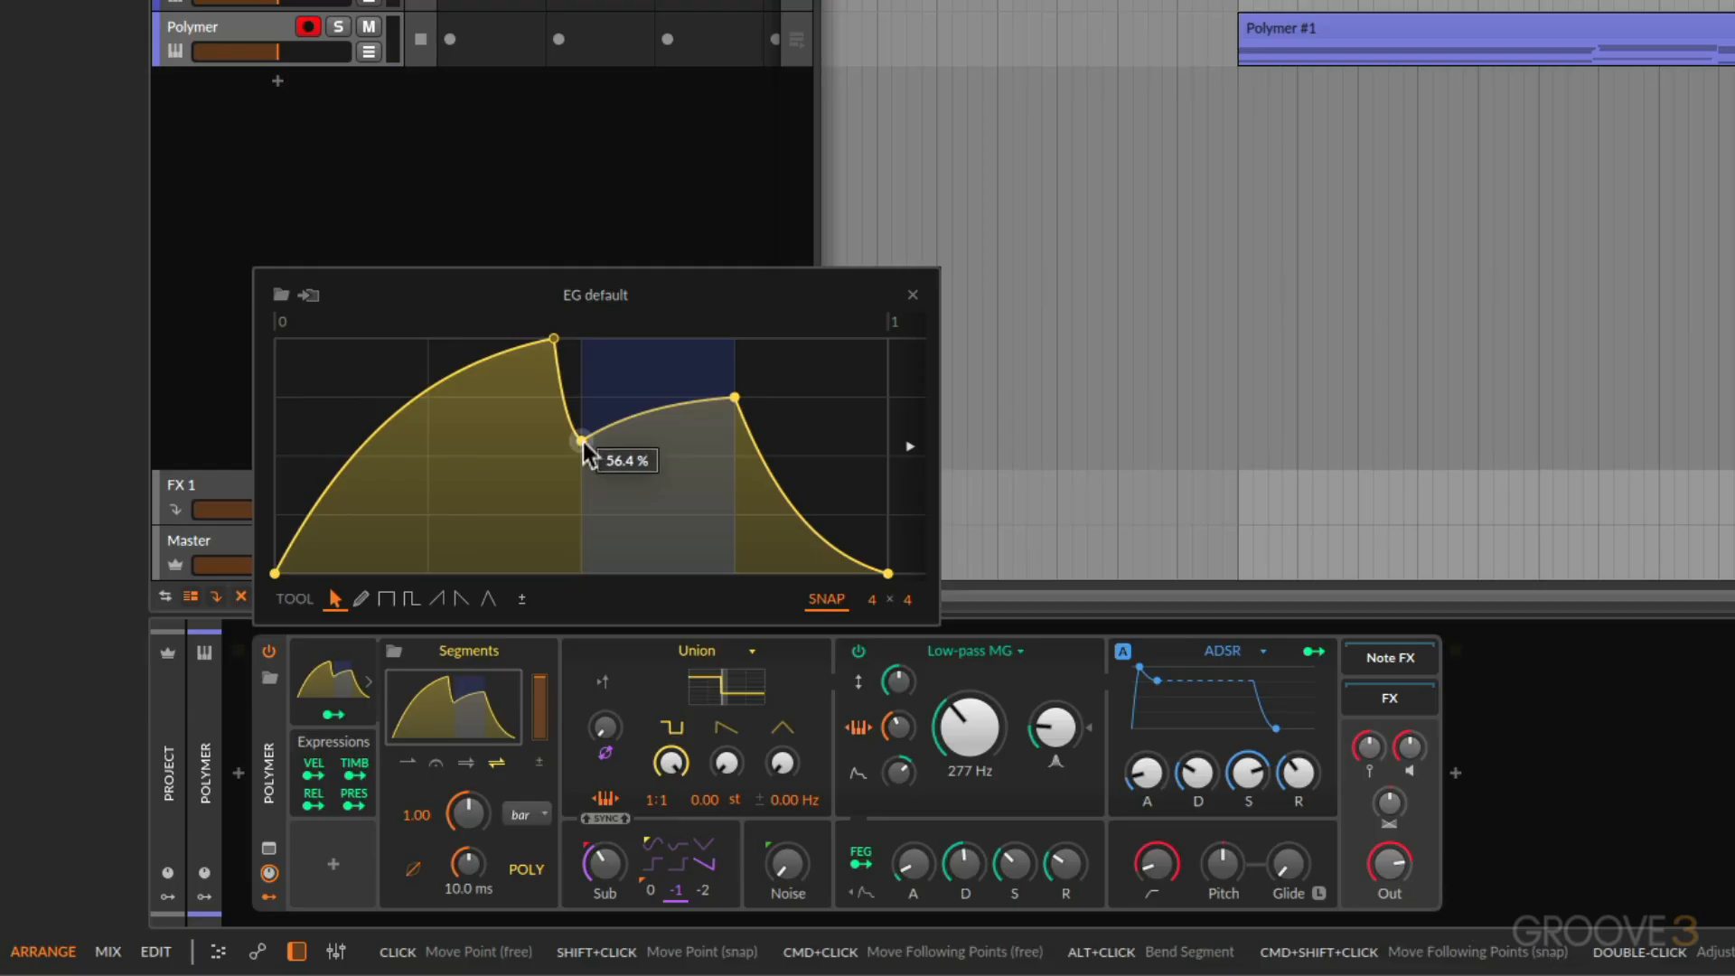
pyautogui.moveTo(583, 443); pyautogui.dragTo(545, 443)
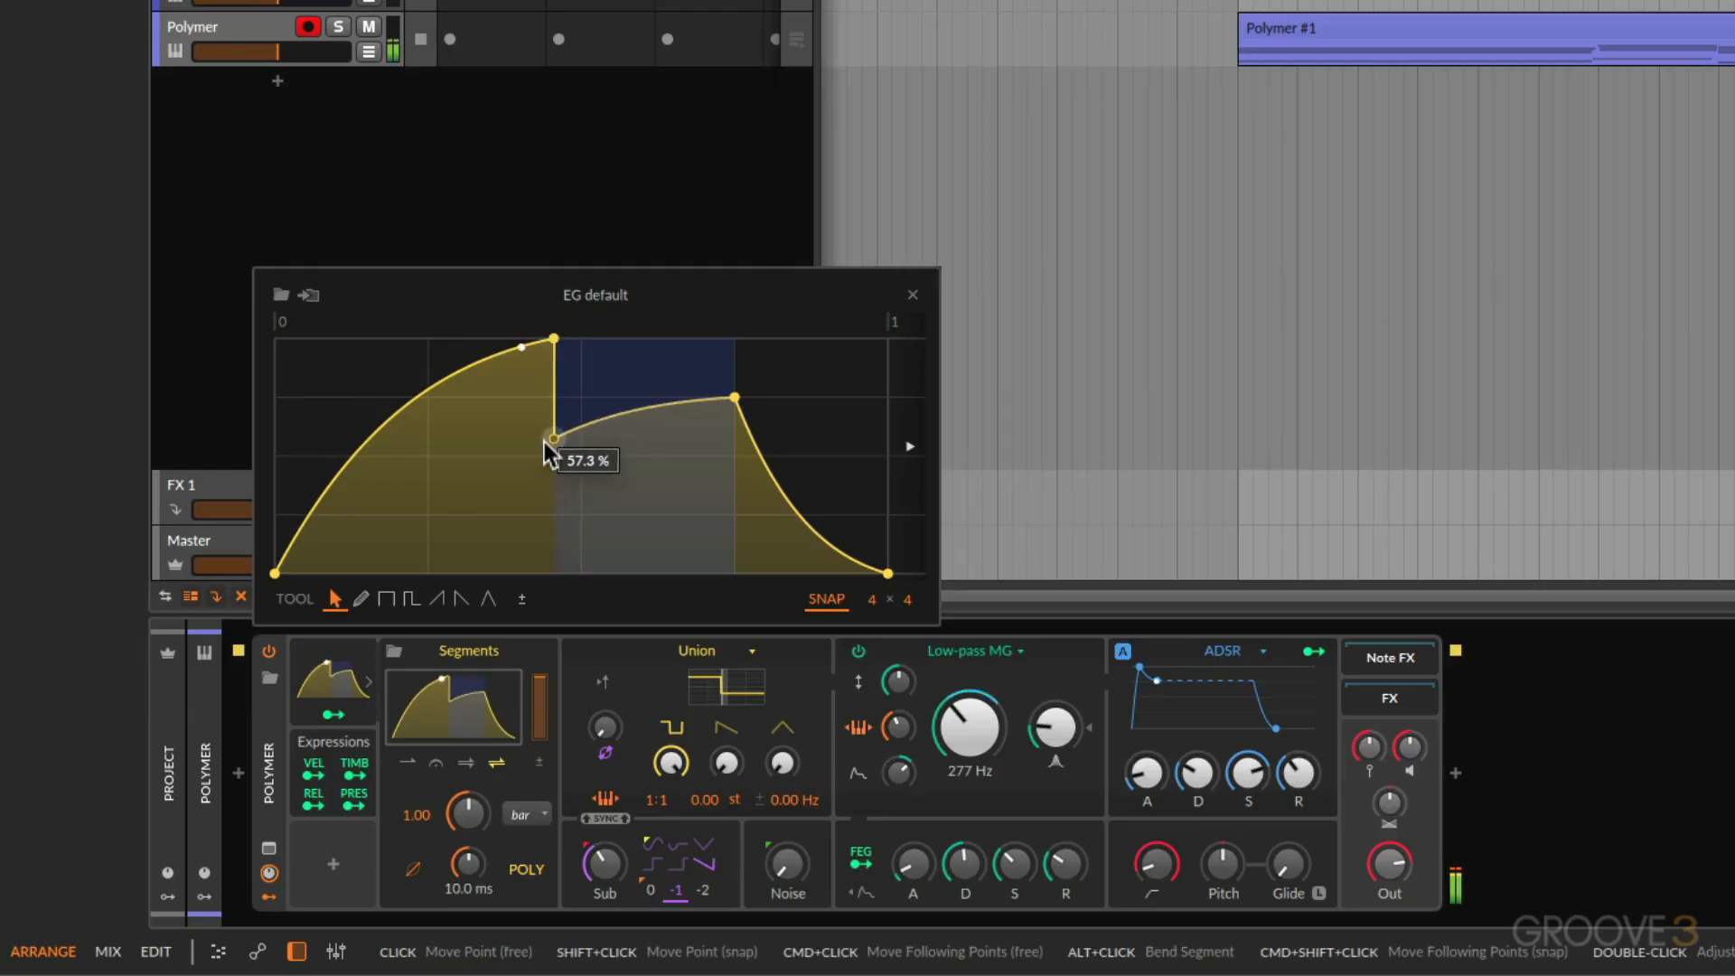
pyautogui.moveTo(547, 348); pyautogui.dragTo(275, 341)
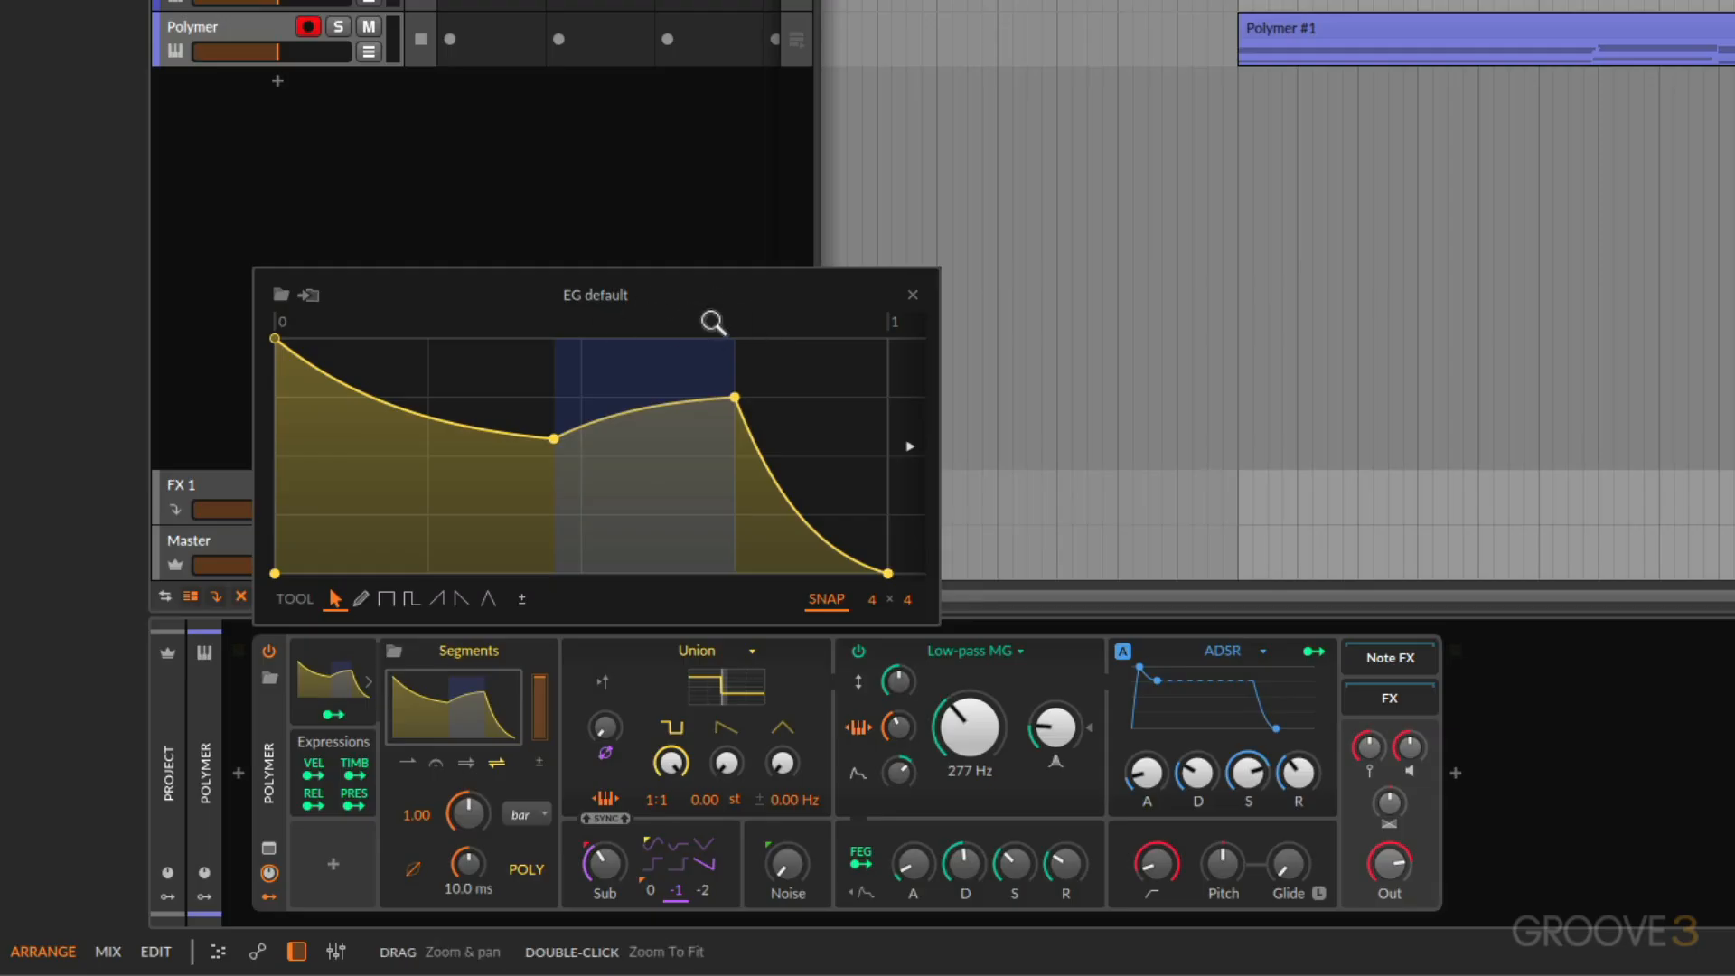
# Step: Stretch the envelope's end point out to 3 on the timeline and shorten it back to about 1.25
pyautogui.moveTo(707, 322); pyautogui.dragTo(324, 323)
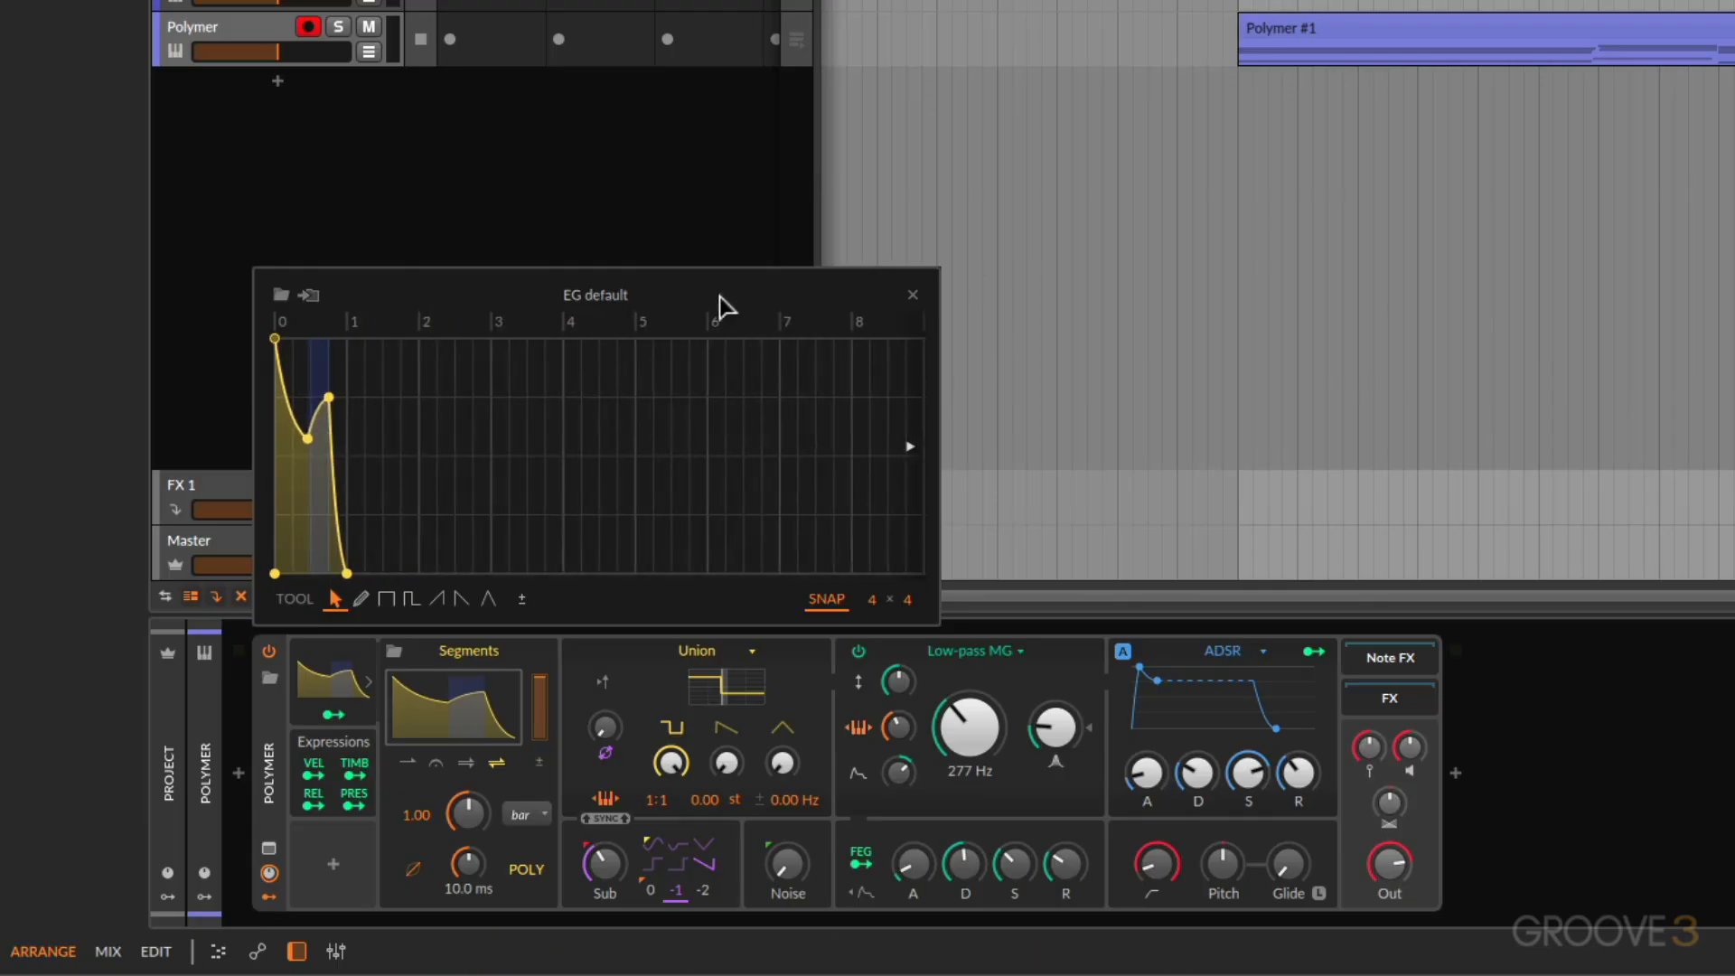
pyautogui.moveTo(709, 323); pyautogui.dragTo(505, 323)
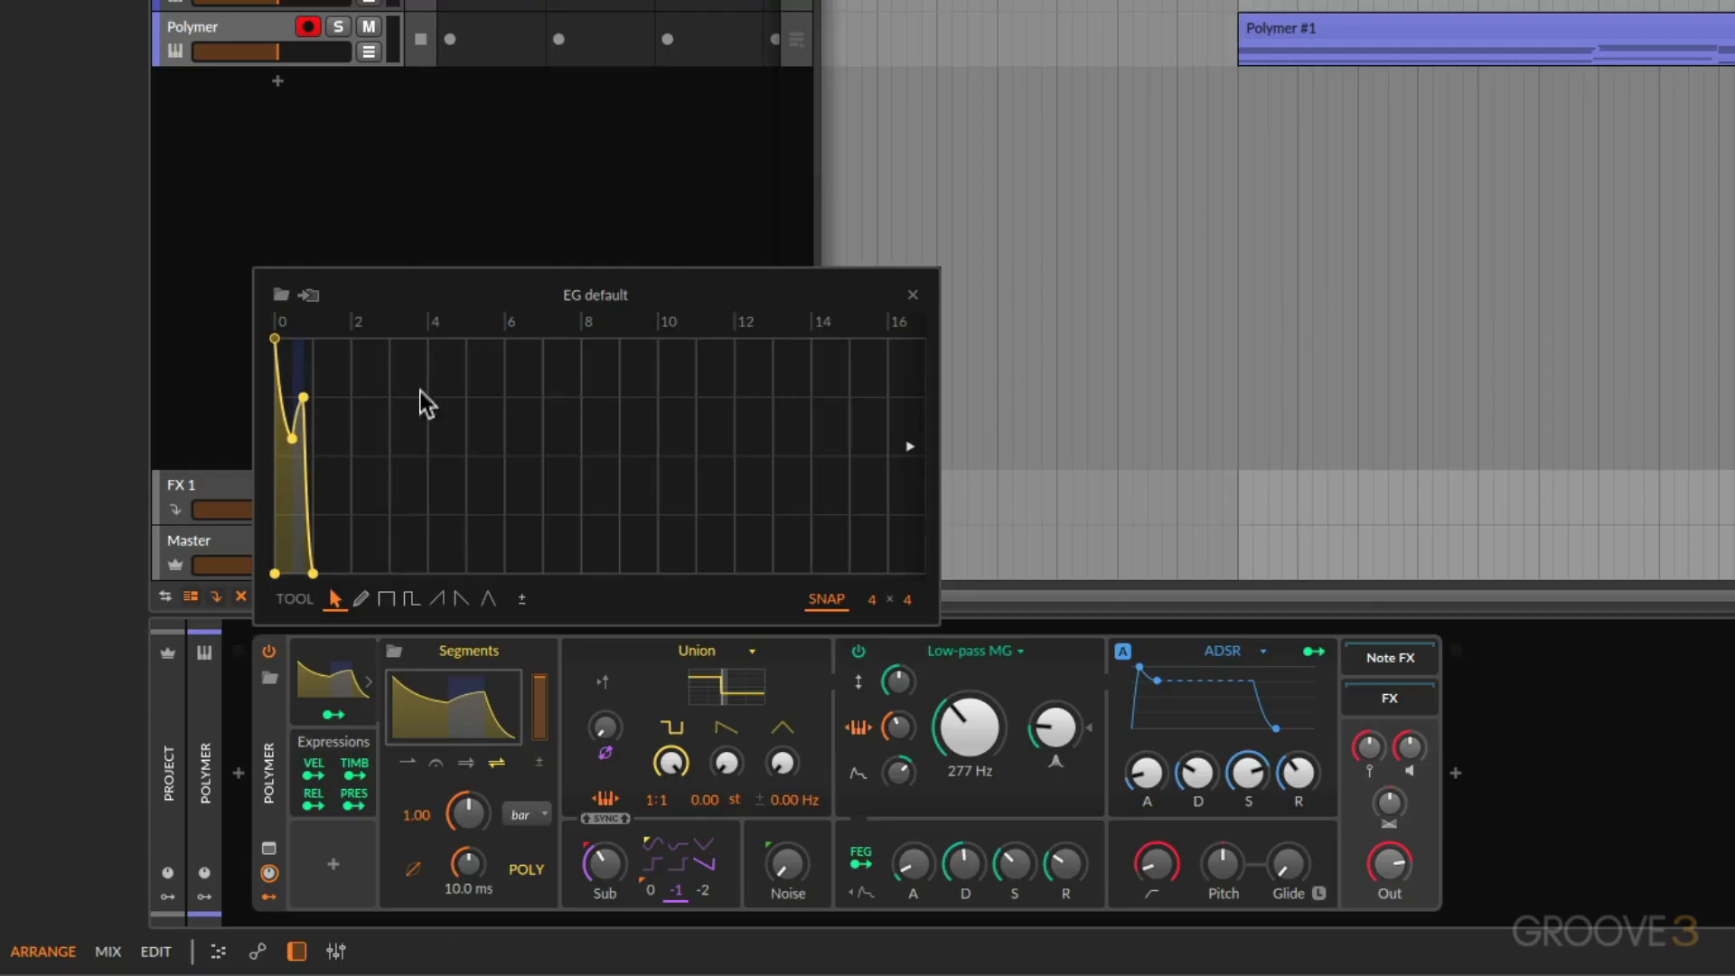
pyautogui.doubleClick(491, 325)
pyautogui.moveTo(491, 325); pyautogui.dragTo(473, 423)
pyautogui.doubleClick(480, 332)
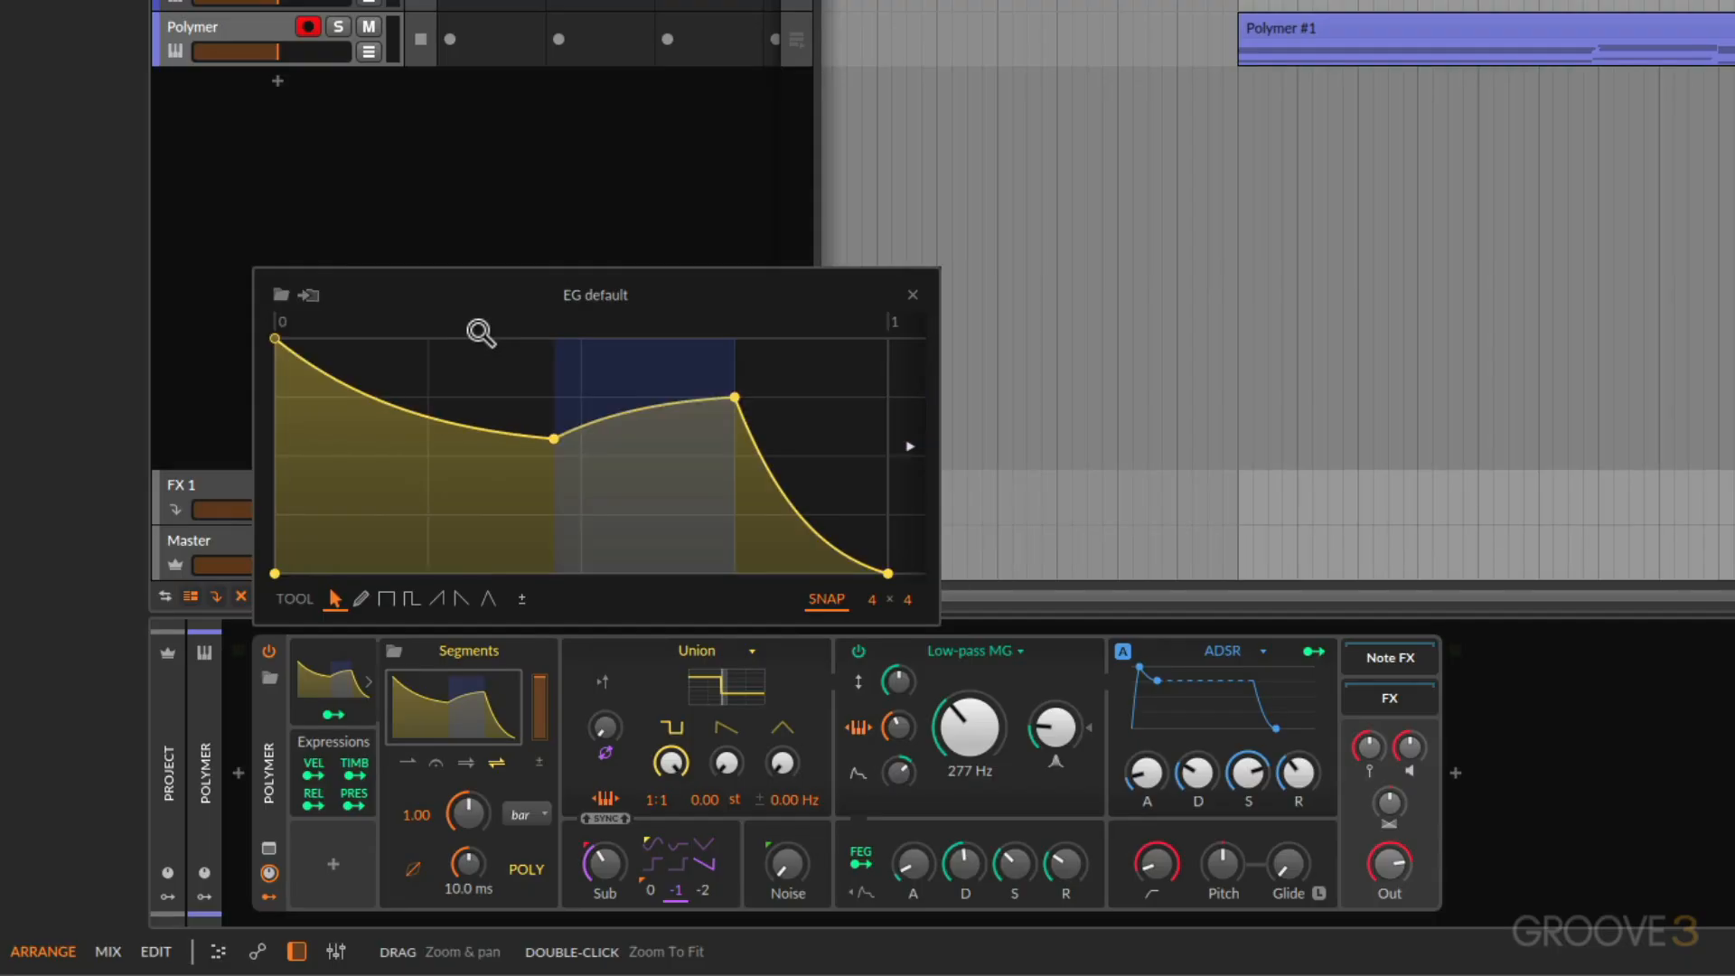
pyautogui.moveTo(480, 332); pyautogui.dragTo(415, 275)
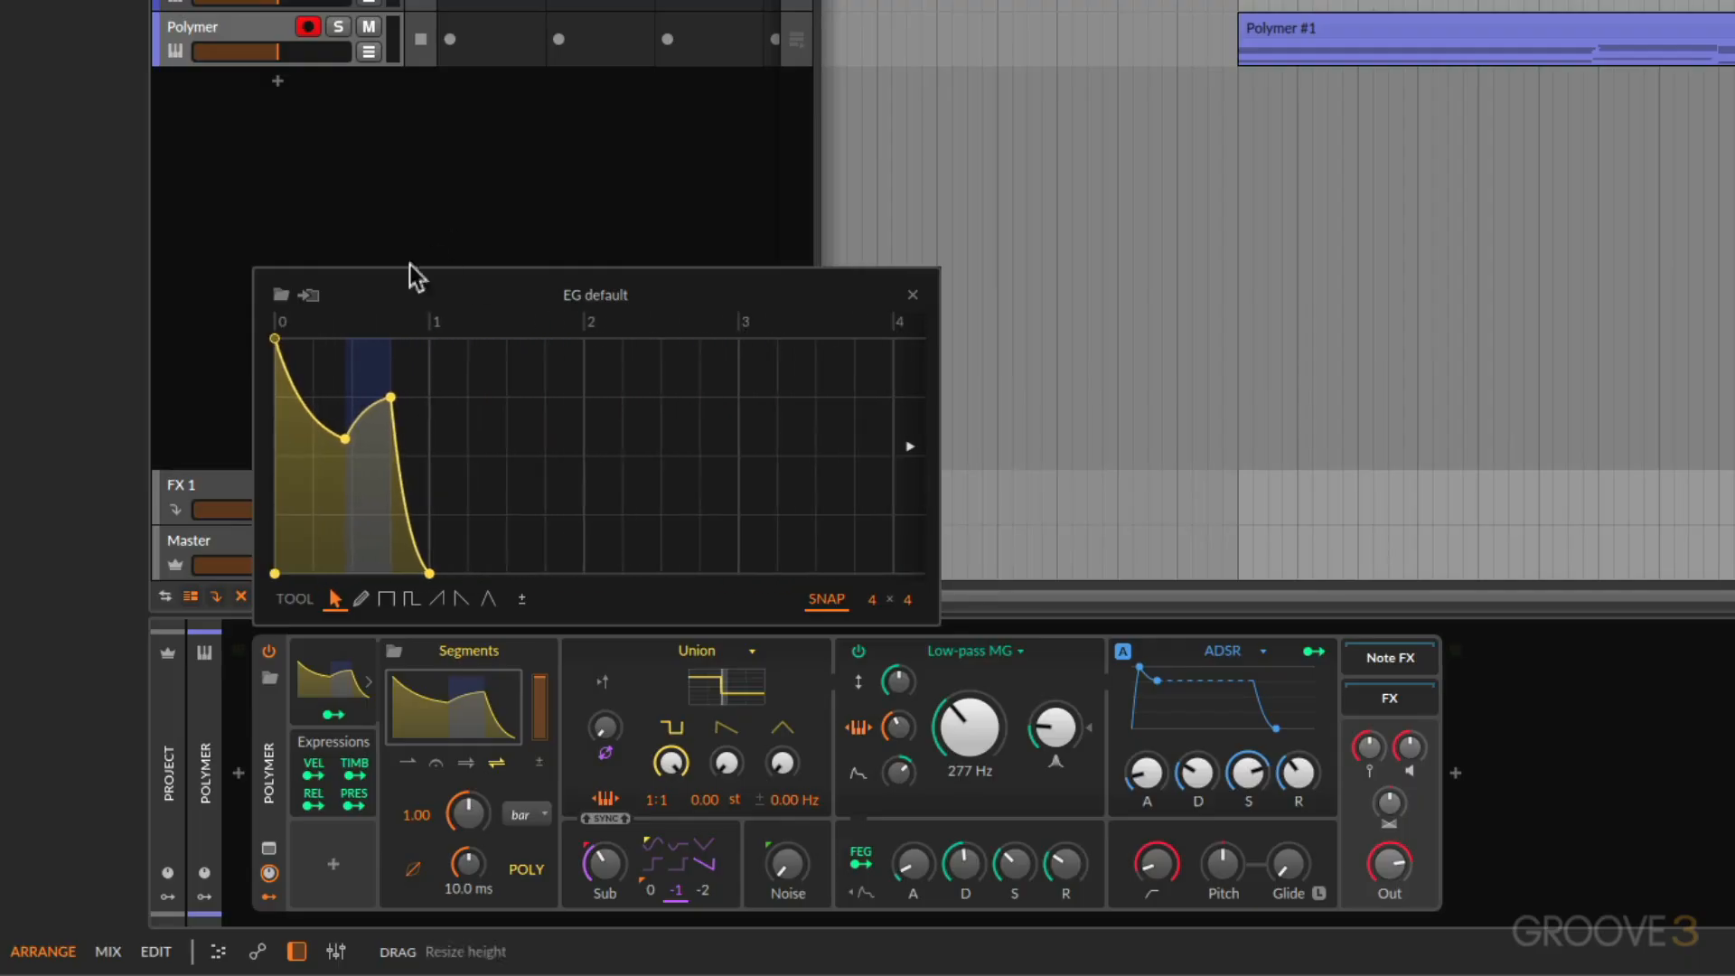
pyautogui.moveTo(429, 573); pyautogui.dragTo(739, 573)
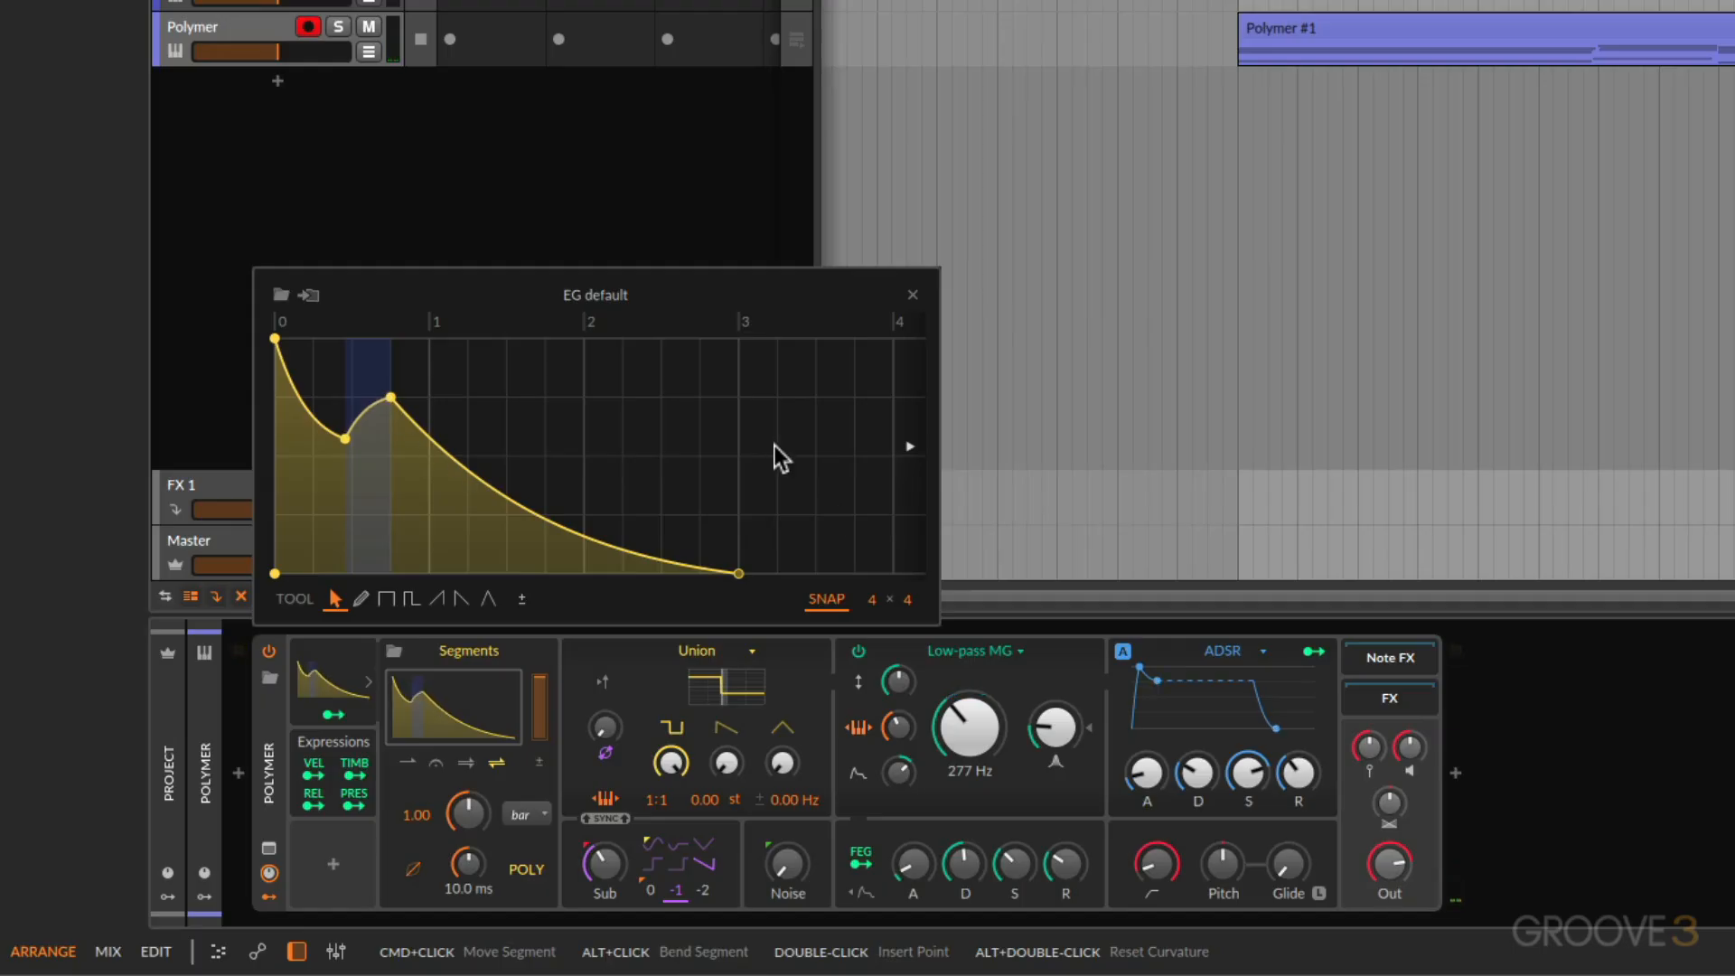
pyautogui.moveTo(738, 573); pyautogui.dragTo(468, 573)
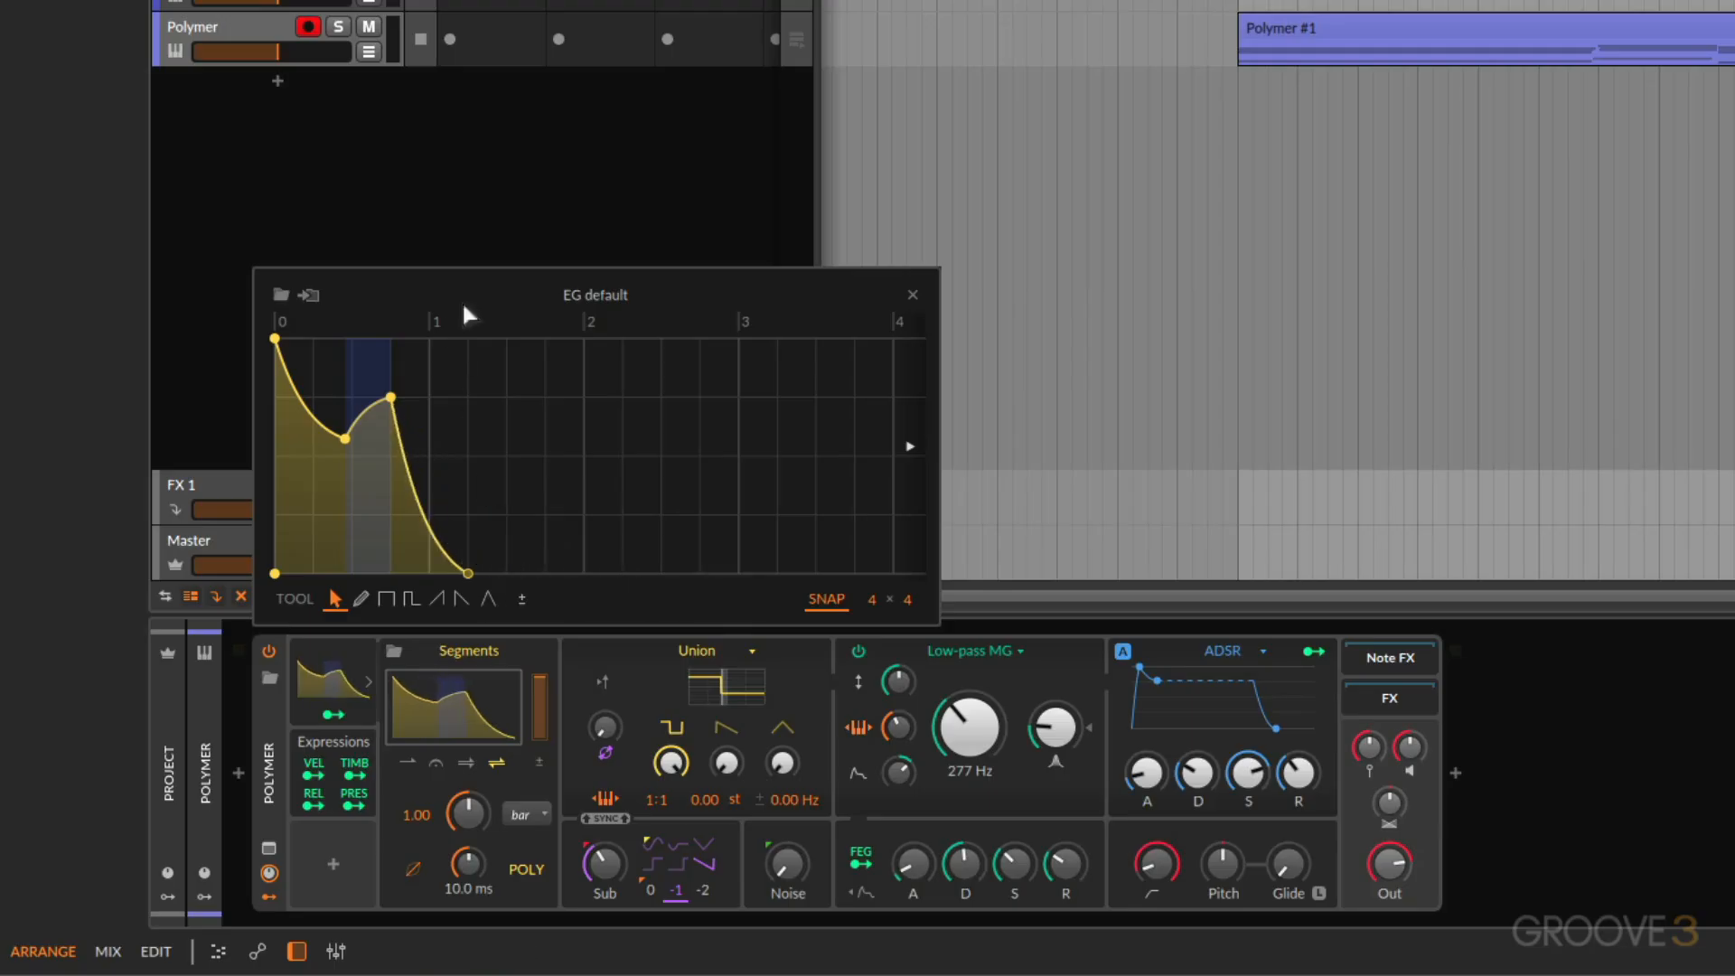
# Step: Replace the Segments envelope with the Groovy Segments 1 preset from the Envelope curves
pyautogui.moveTo(468, 314); pyautogui.dragTo(322, 326)
pyautogui.click(282, 294)
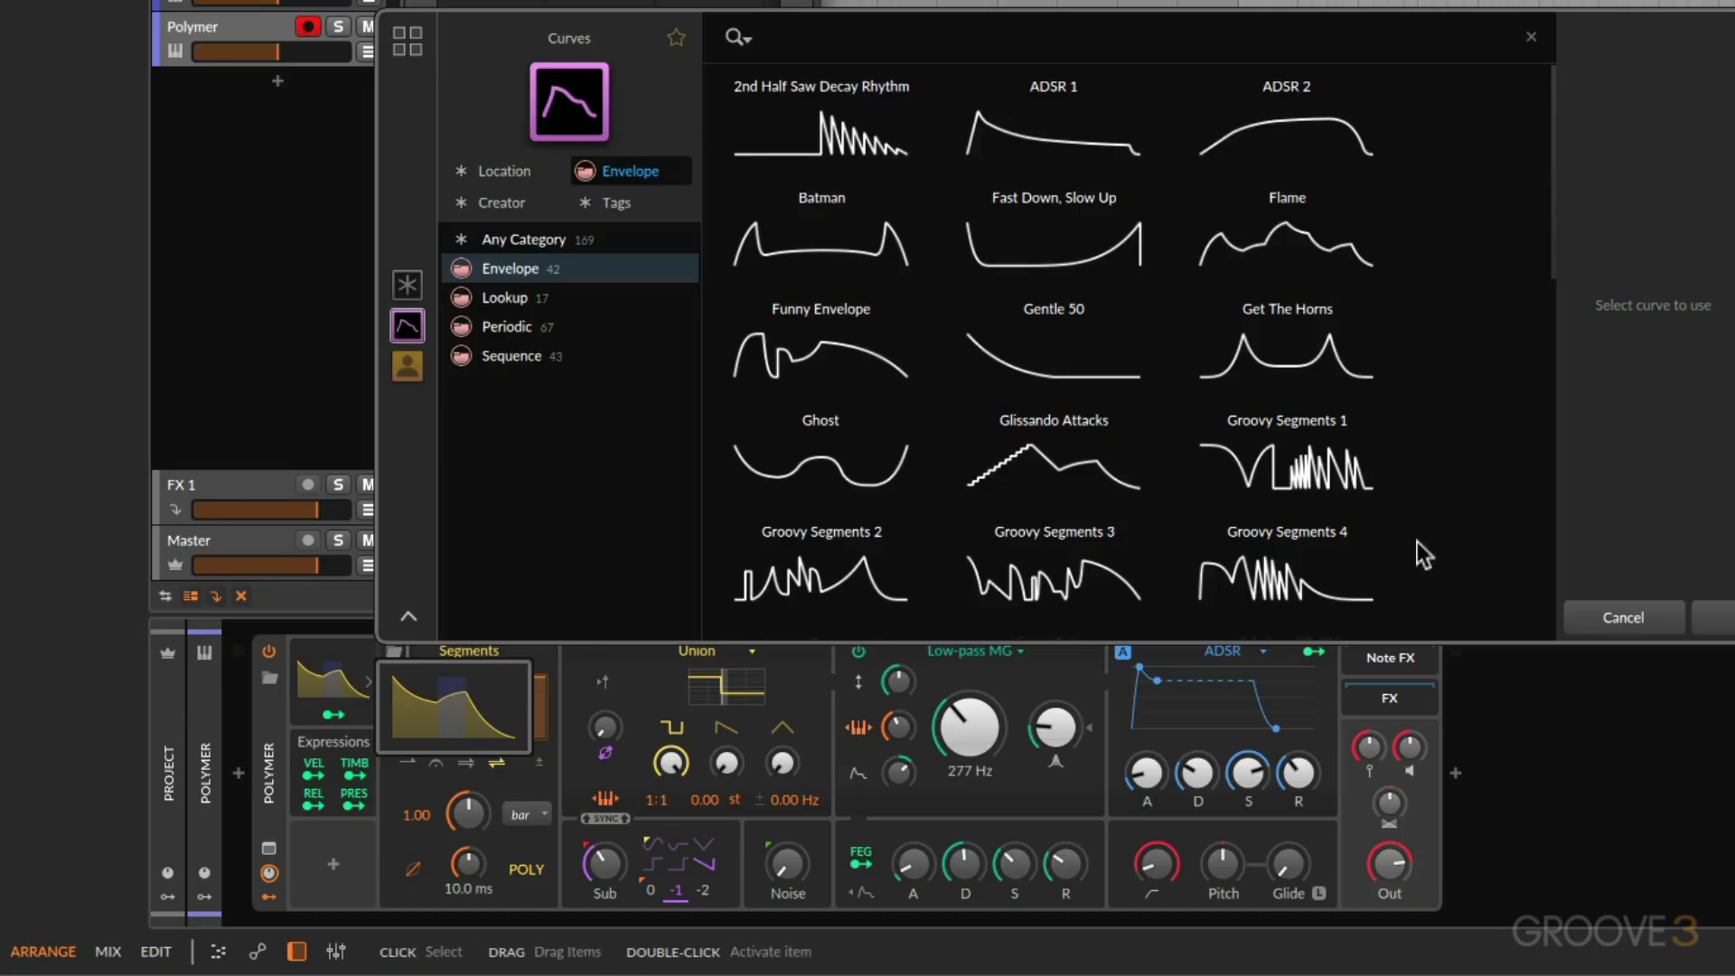
pyautogui.click(1304, 473)
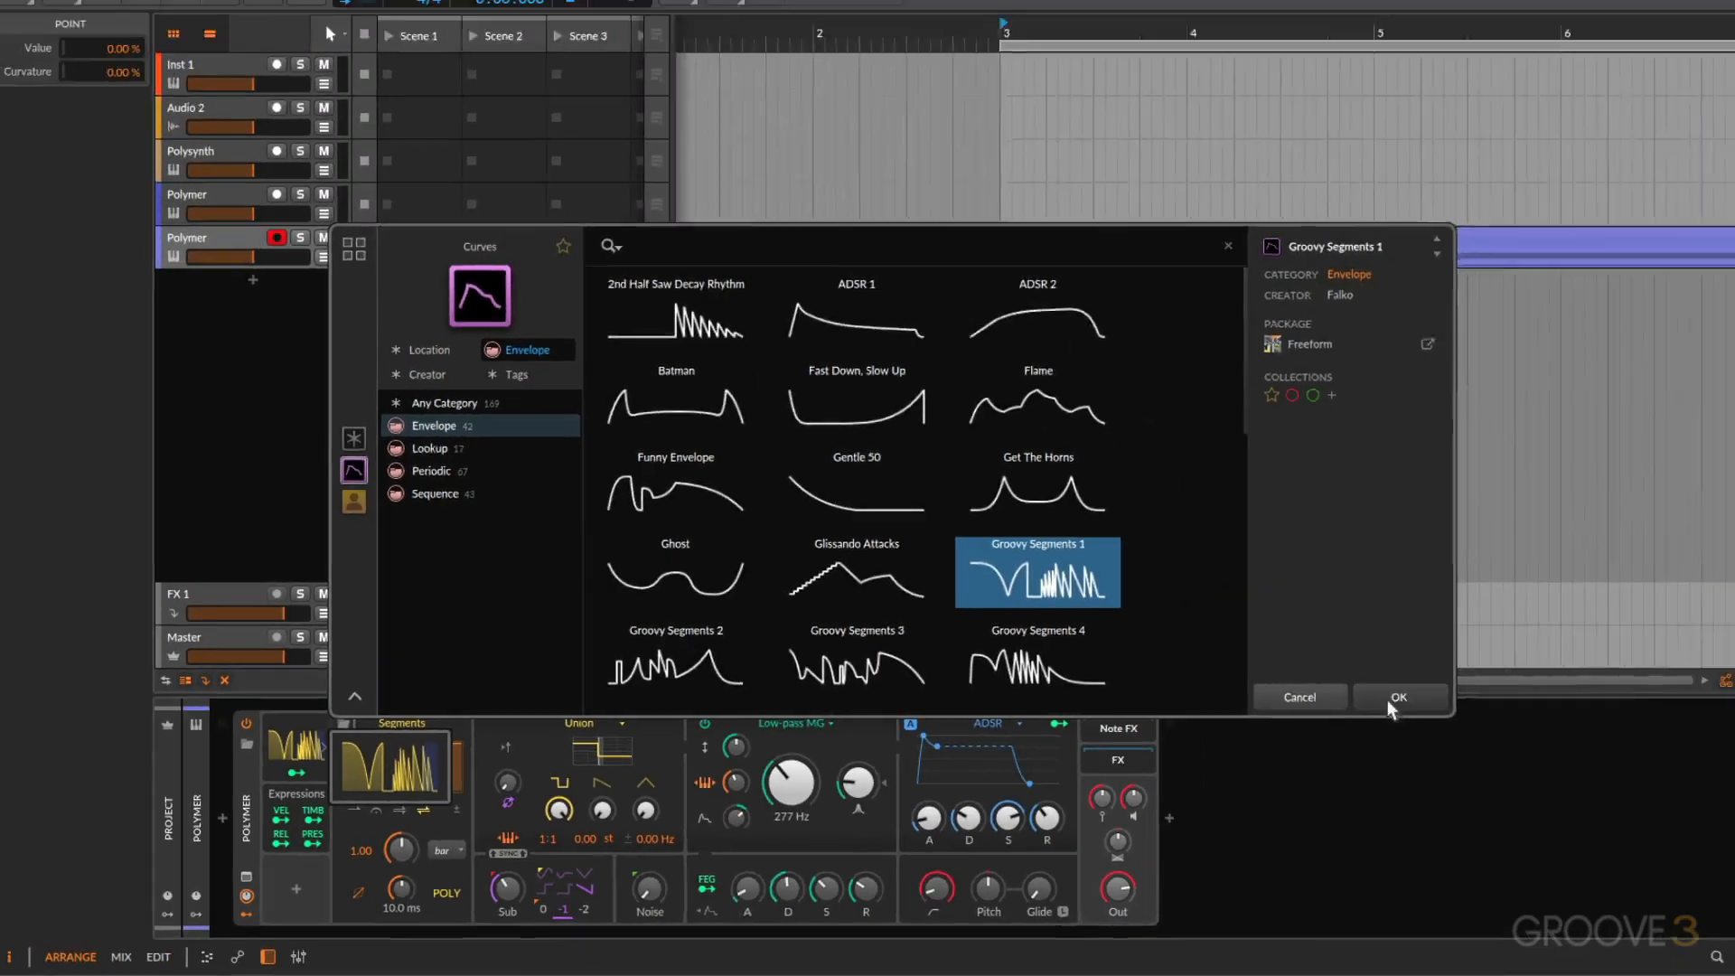
pyautogui.click(1713, 617)
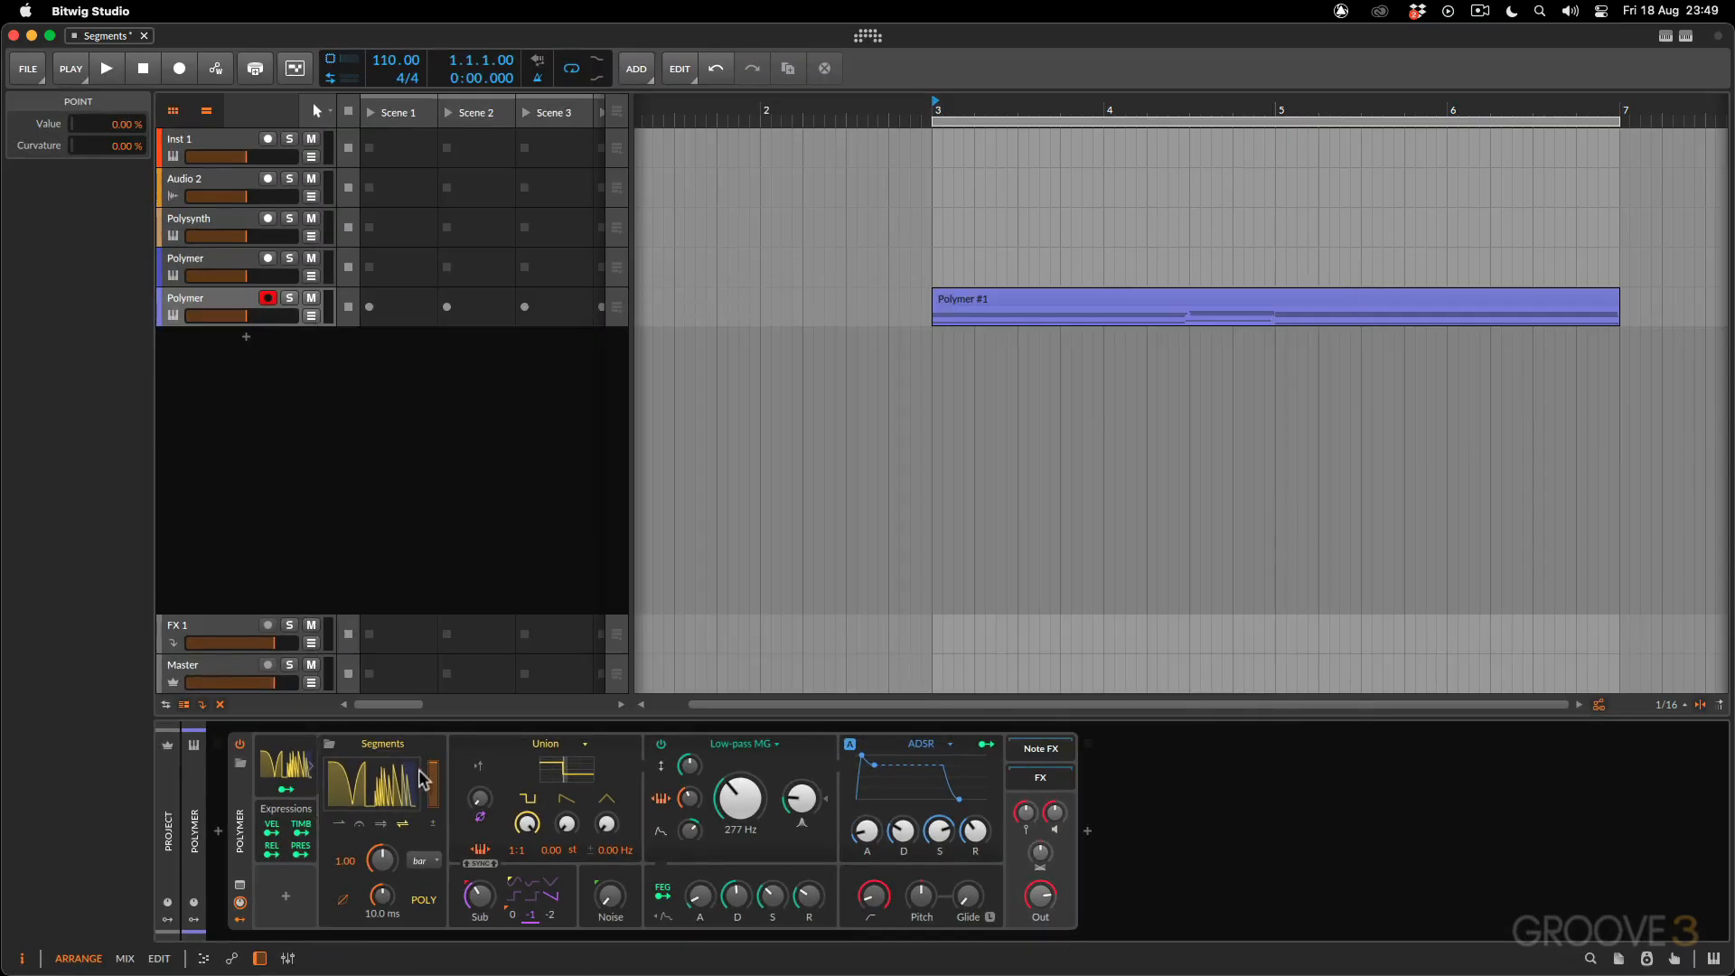
# Step: Open the Segments curve editor and enlarge its window in both width and height
pyautogui.click(395, 783)
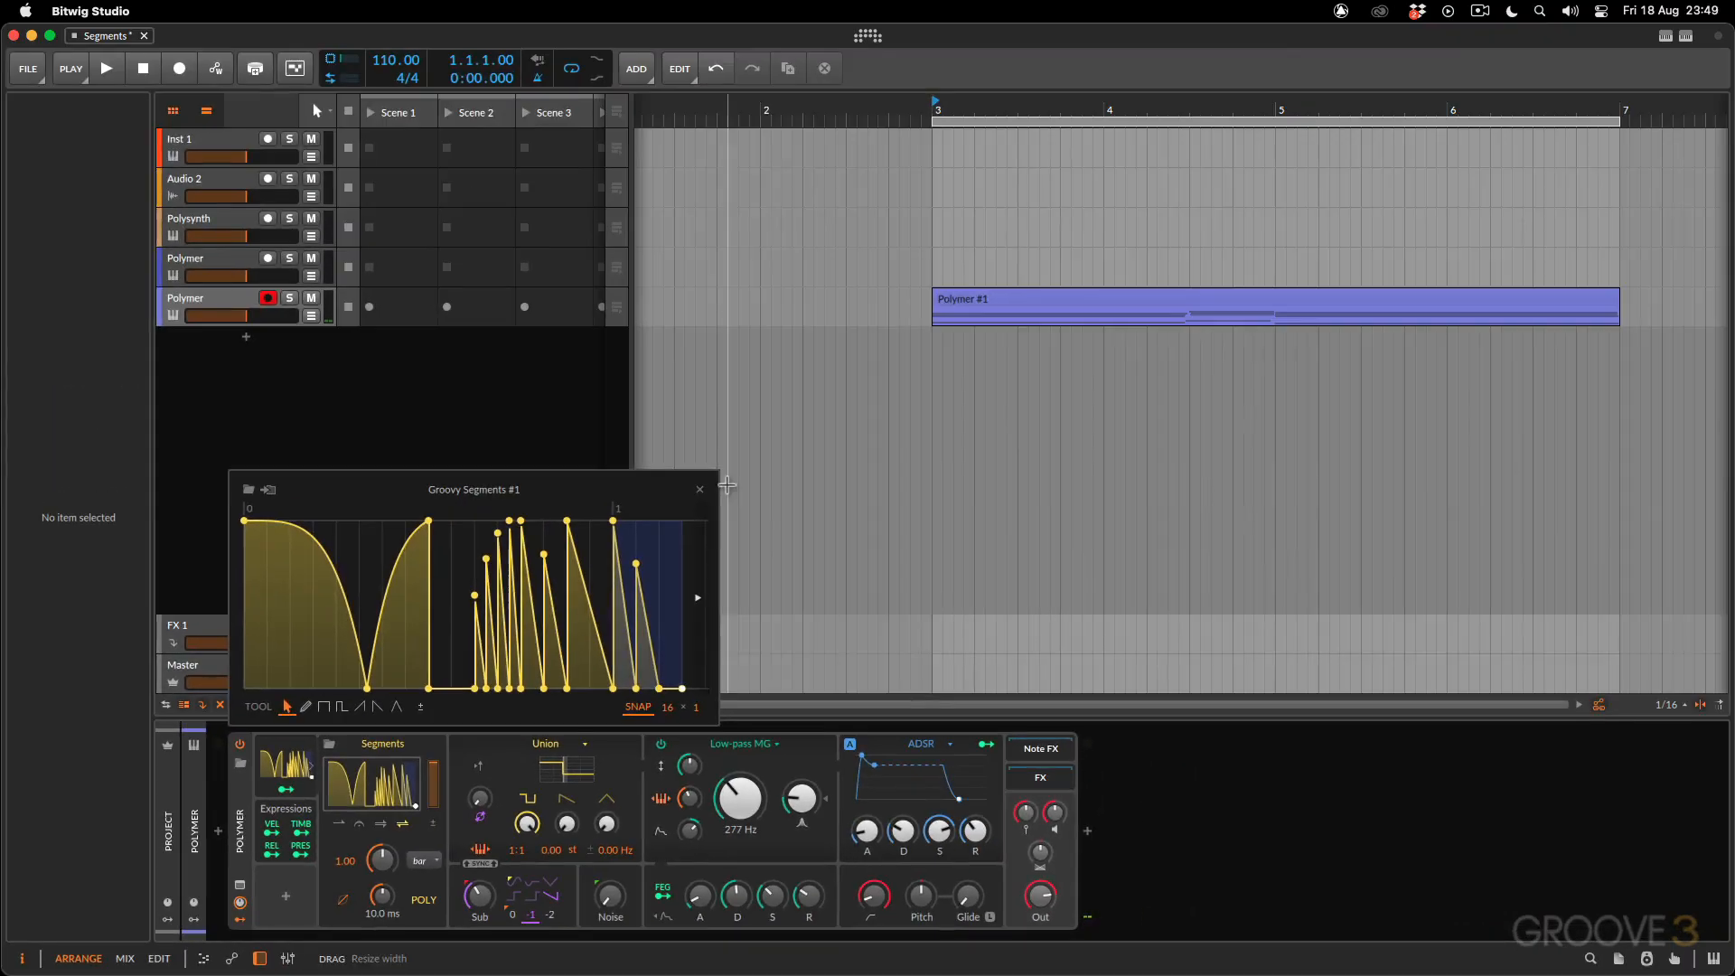
pyautogui.moveTo(999, 115); pyautogui.dragTo(1493, 0)
pyautogui.moveTo(1067, 214); pyautogui.dragTo(1169, 260)
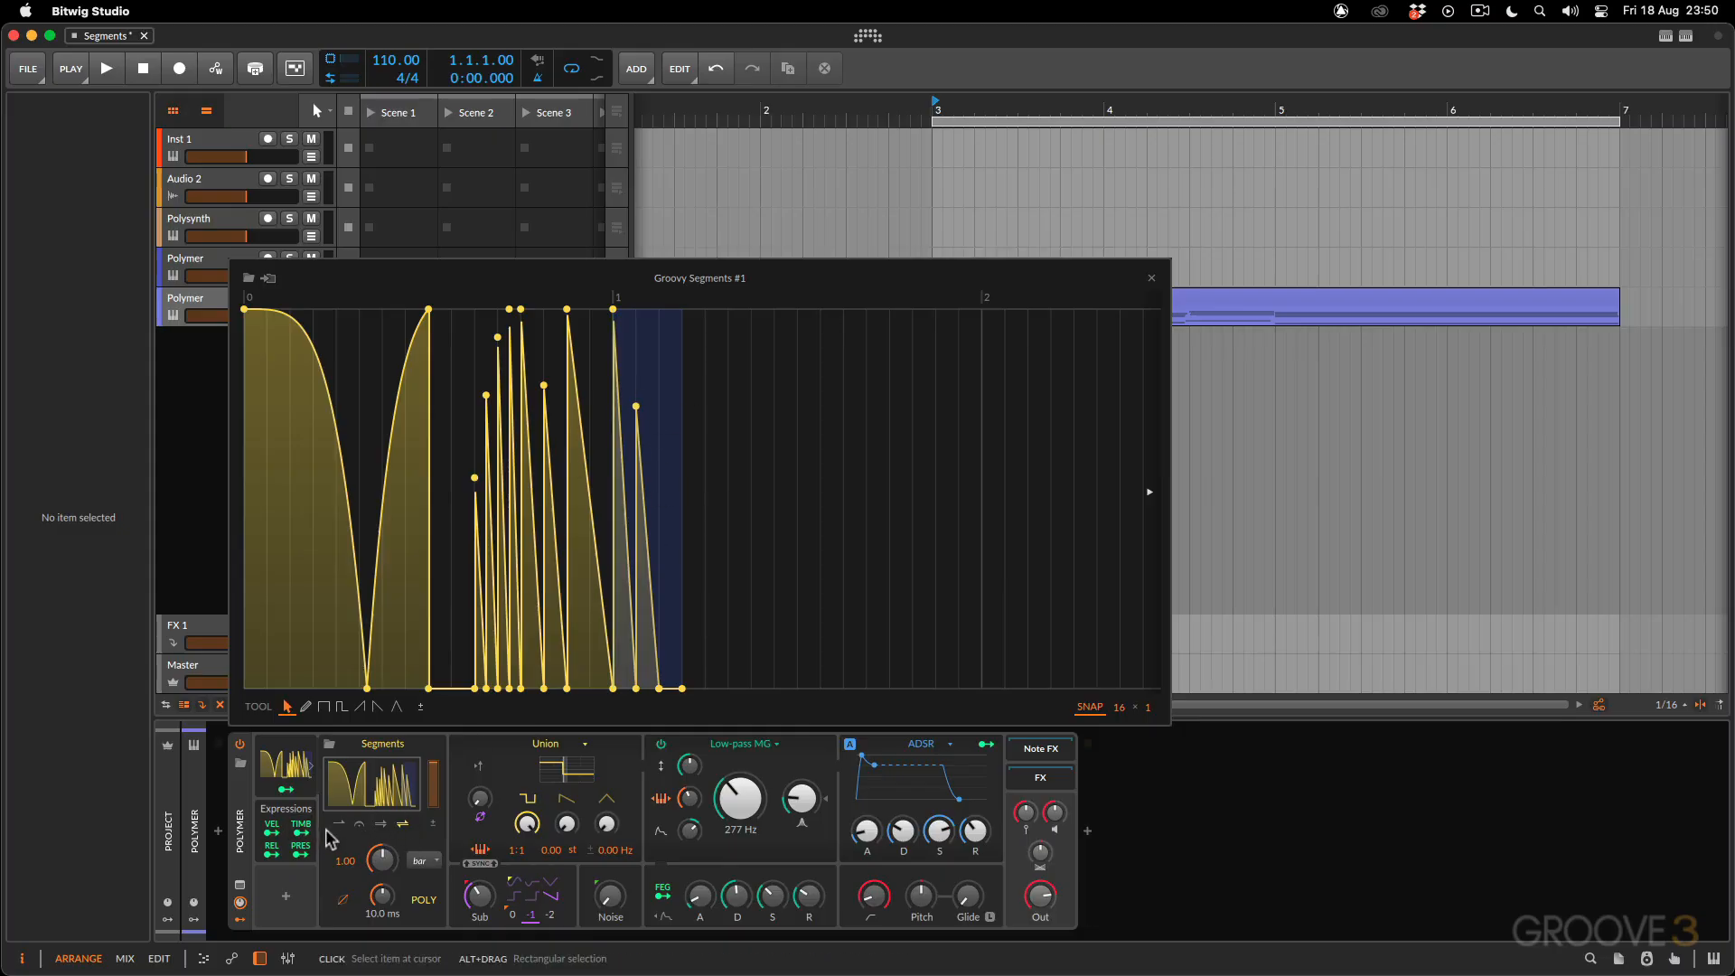
# Step: Reset the Segments curve to the Init envelope and fit it to the editor's width
pyautogui.rightClick(261, 466)
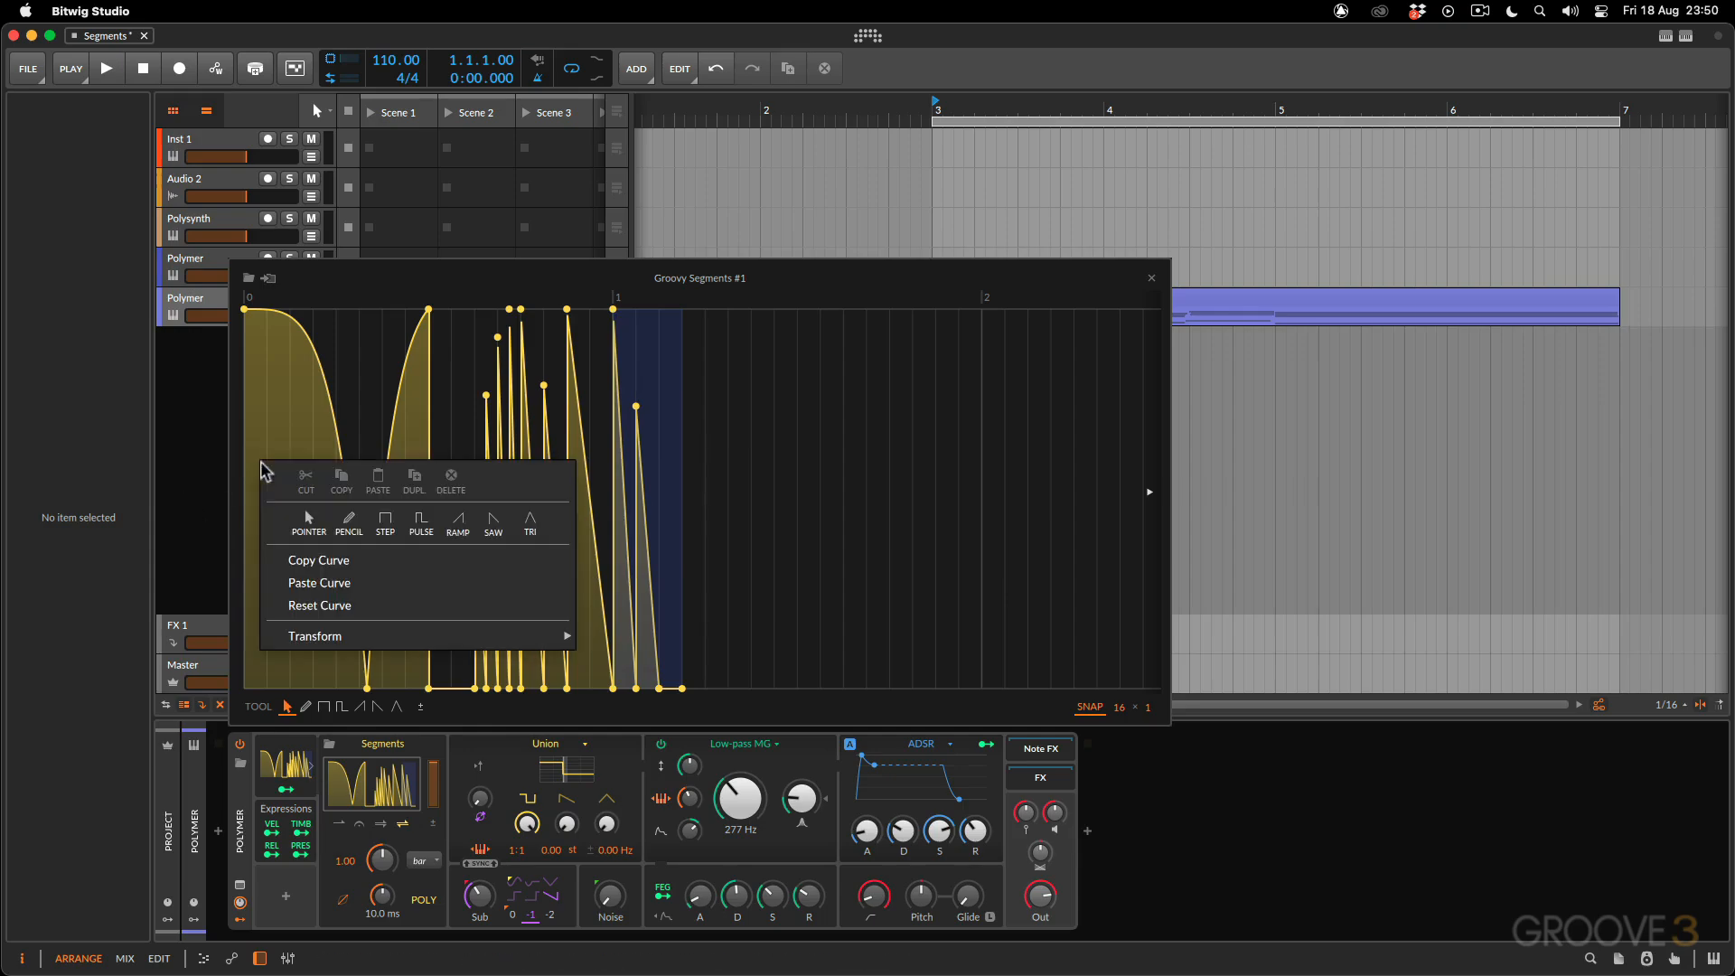
pyautogui.click(322, 606)
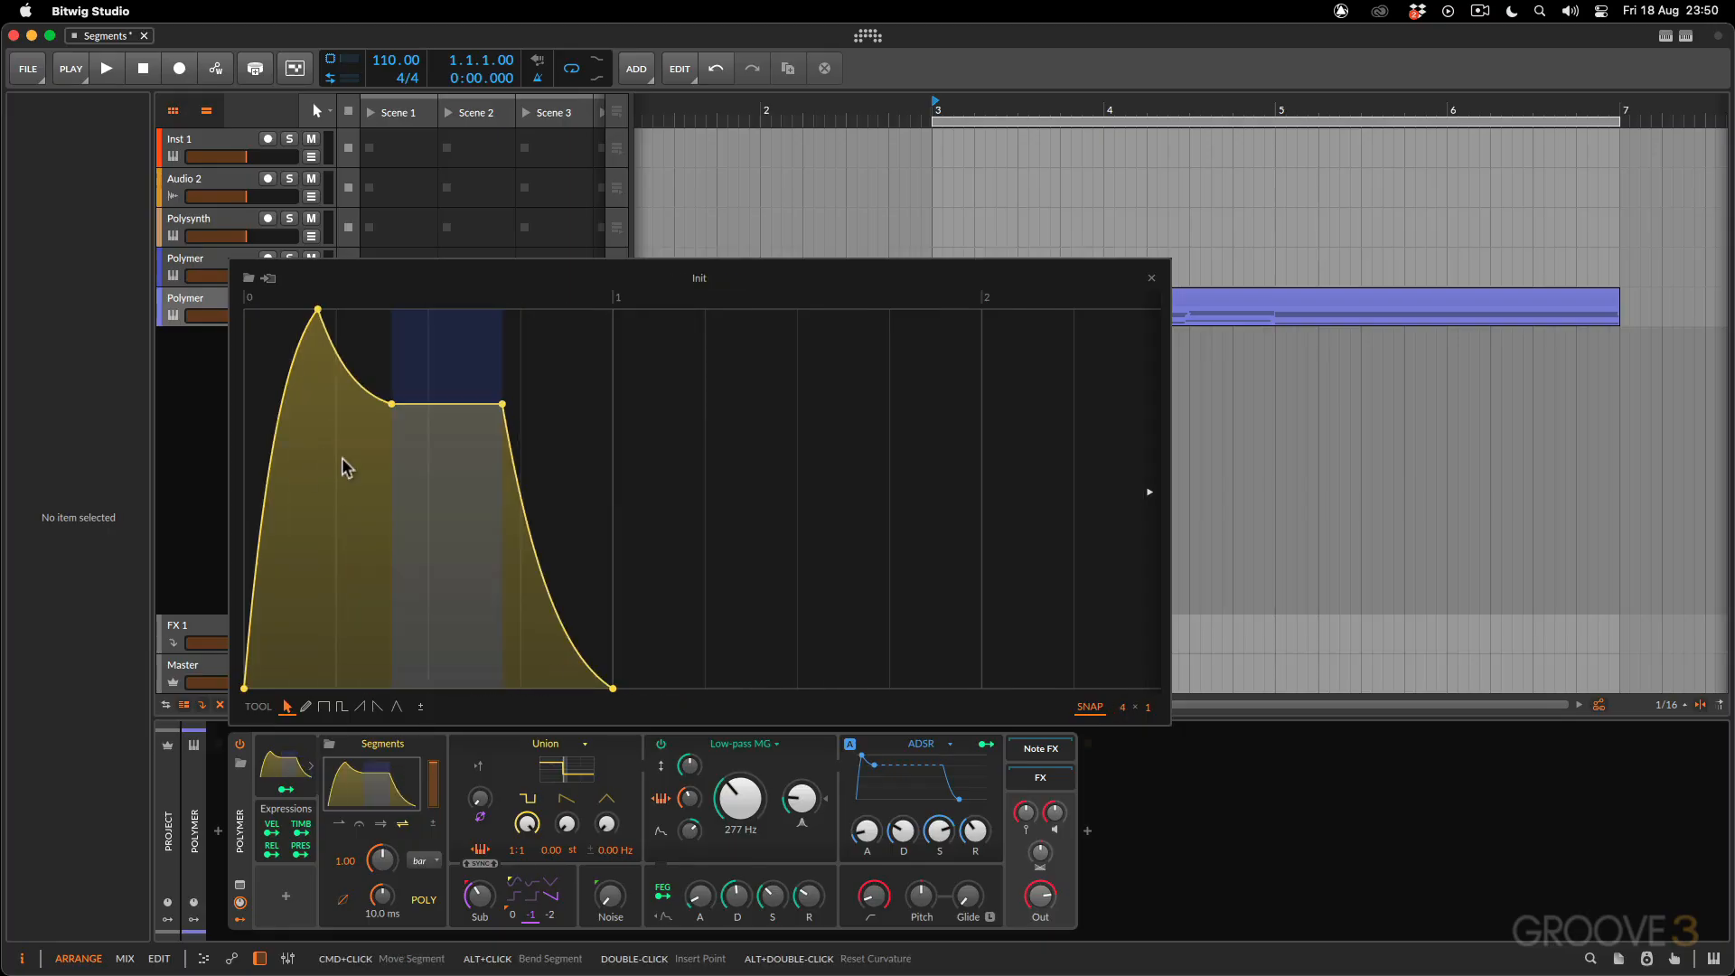
pyautogui.doubleClick(452, 298)
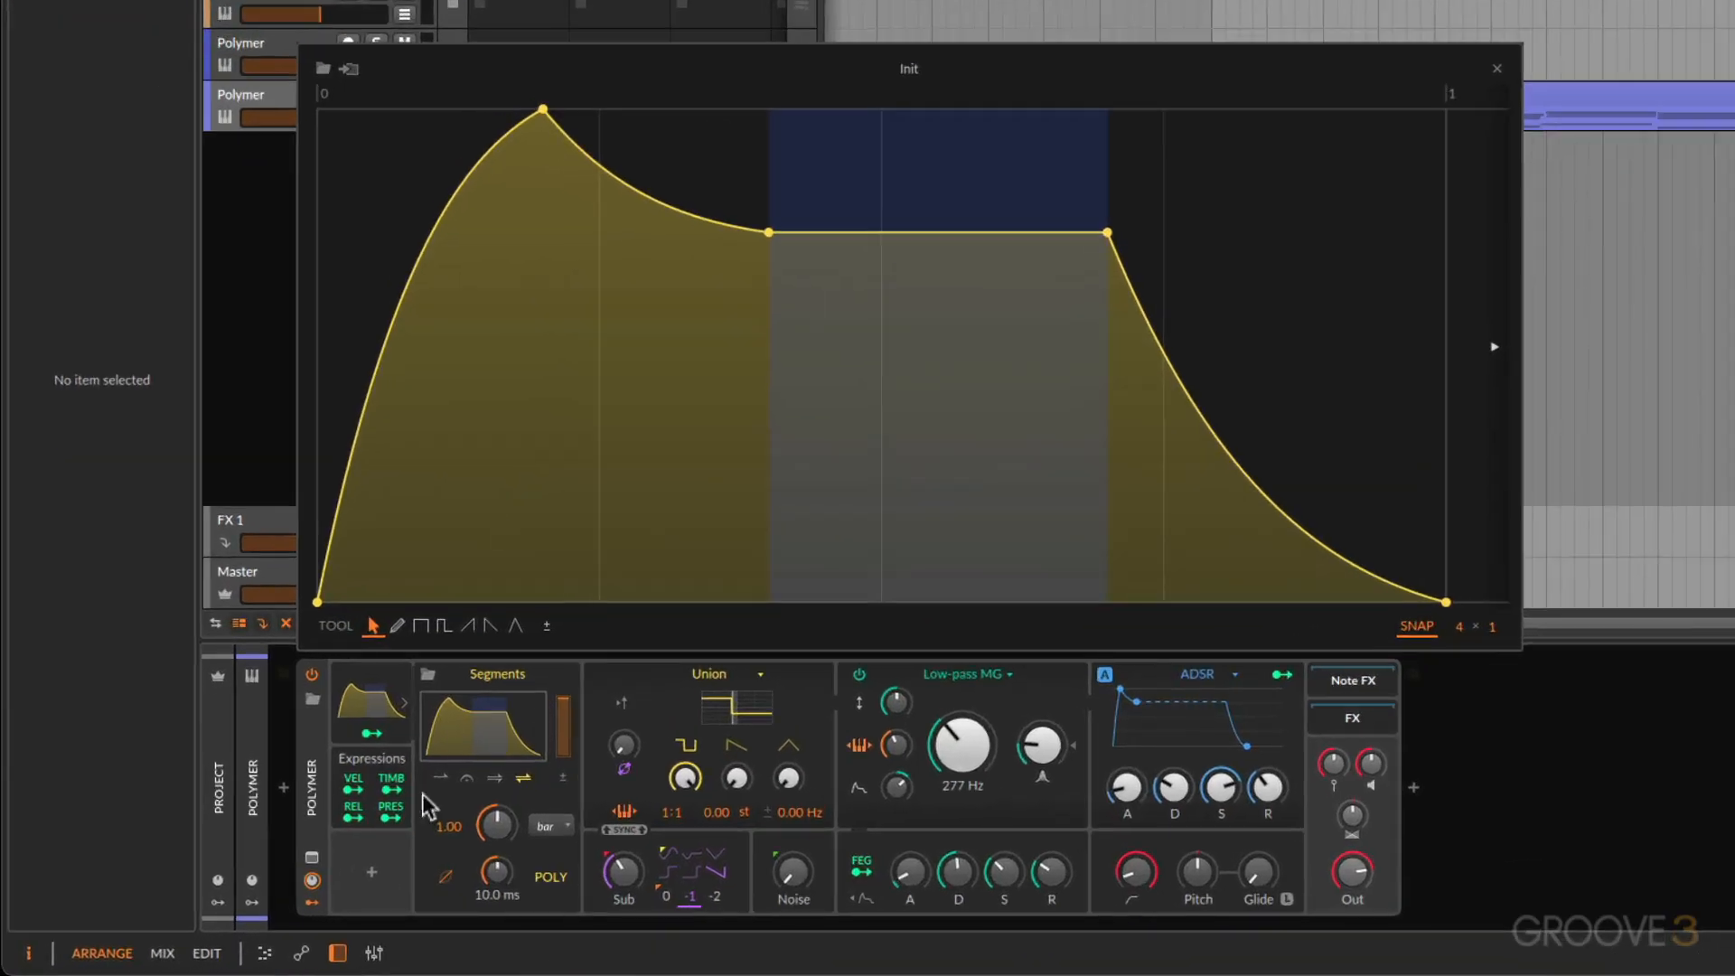
# Step: Try the Segments modulator's different loop modes one after another, ending on the back-and-forth loop
pyautogui.click(340, 824)
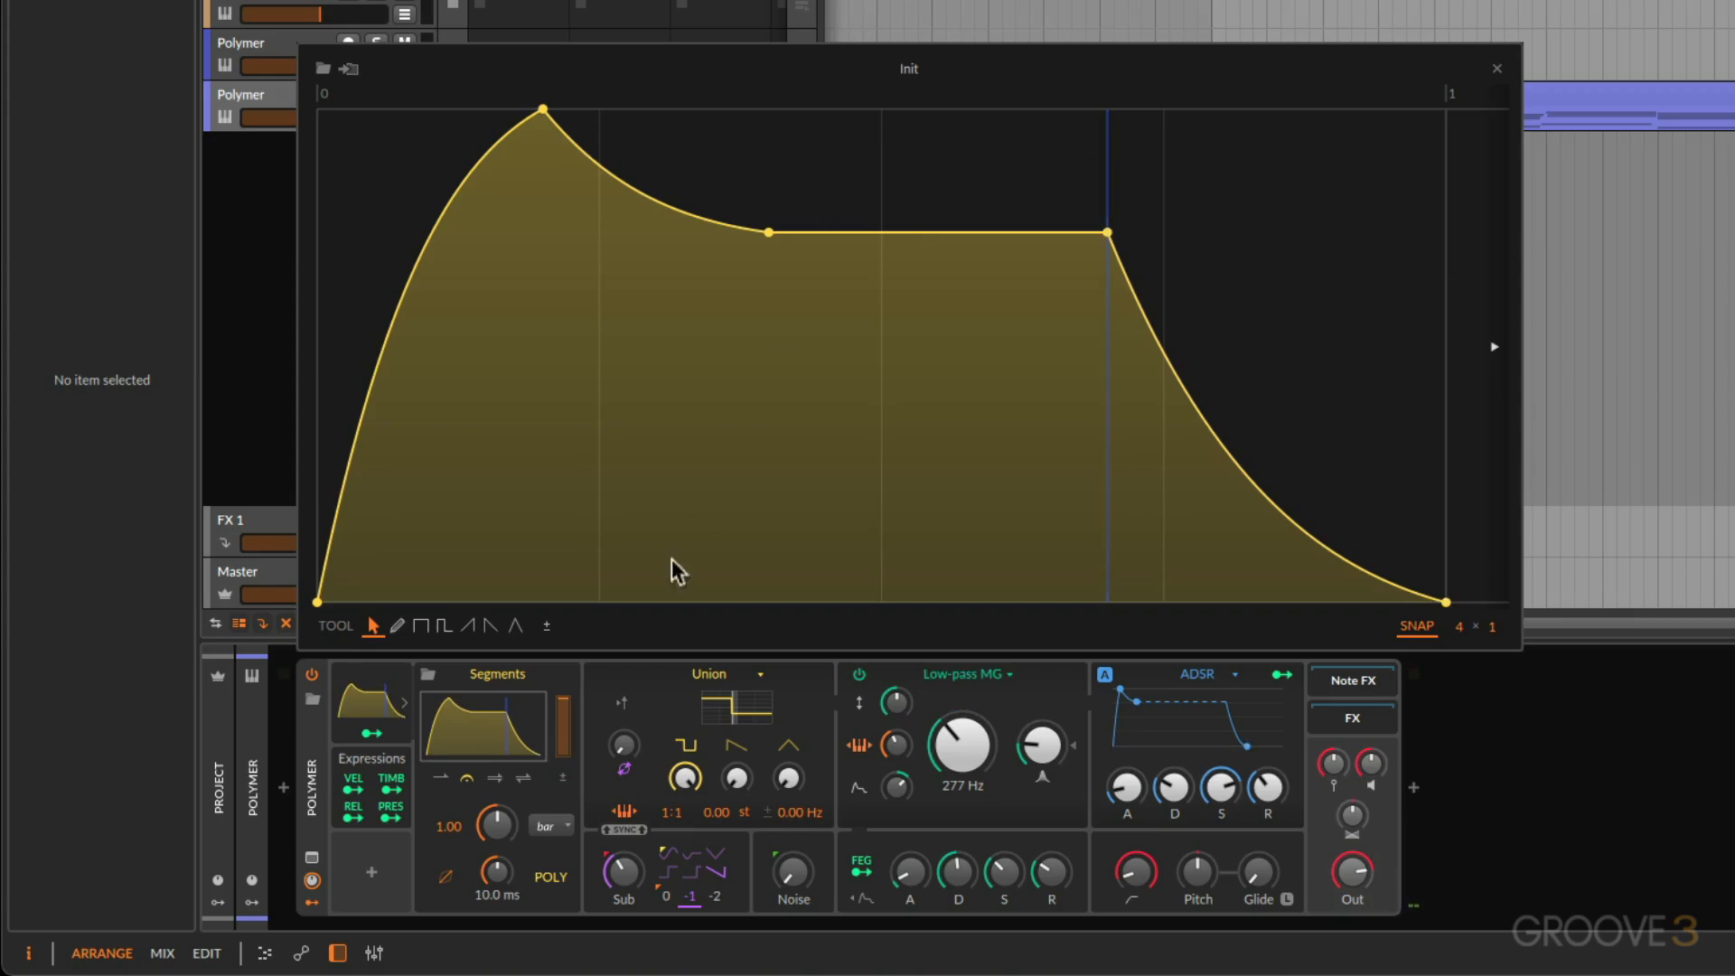
pyautogui.click(497, 779)
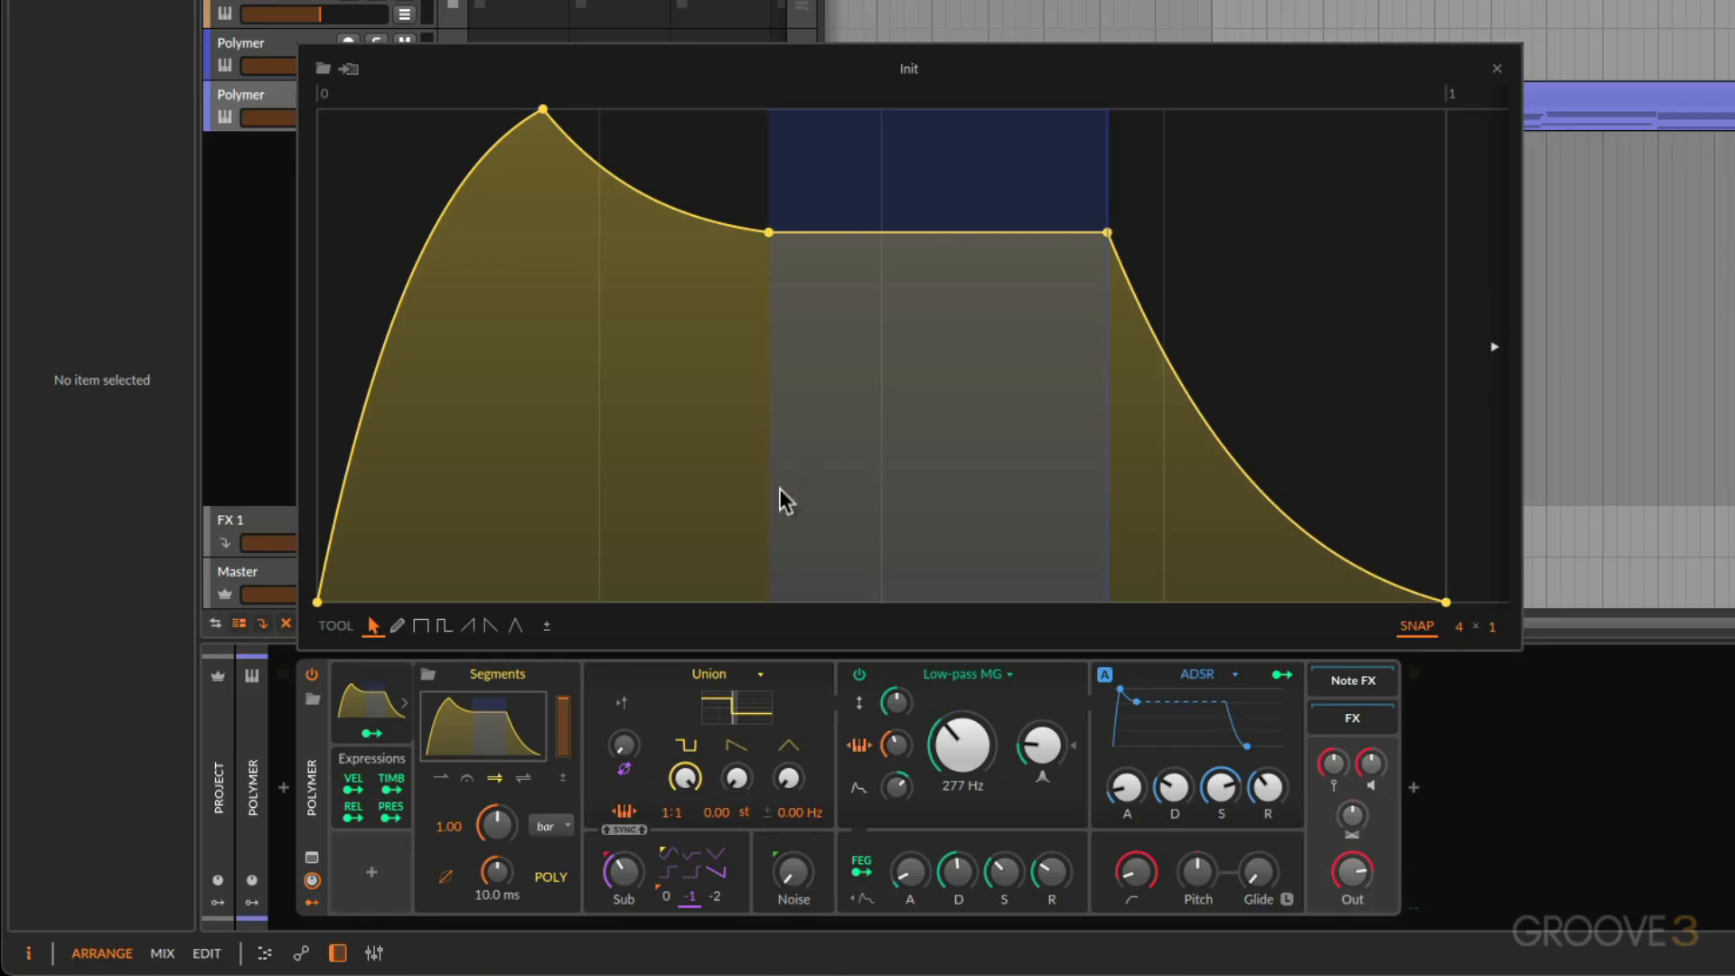
pyautogui.click(524, 781)
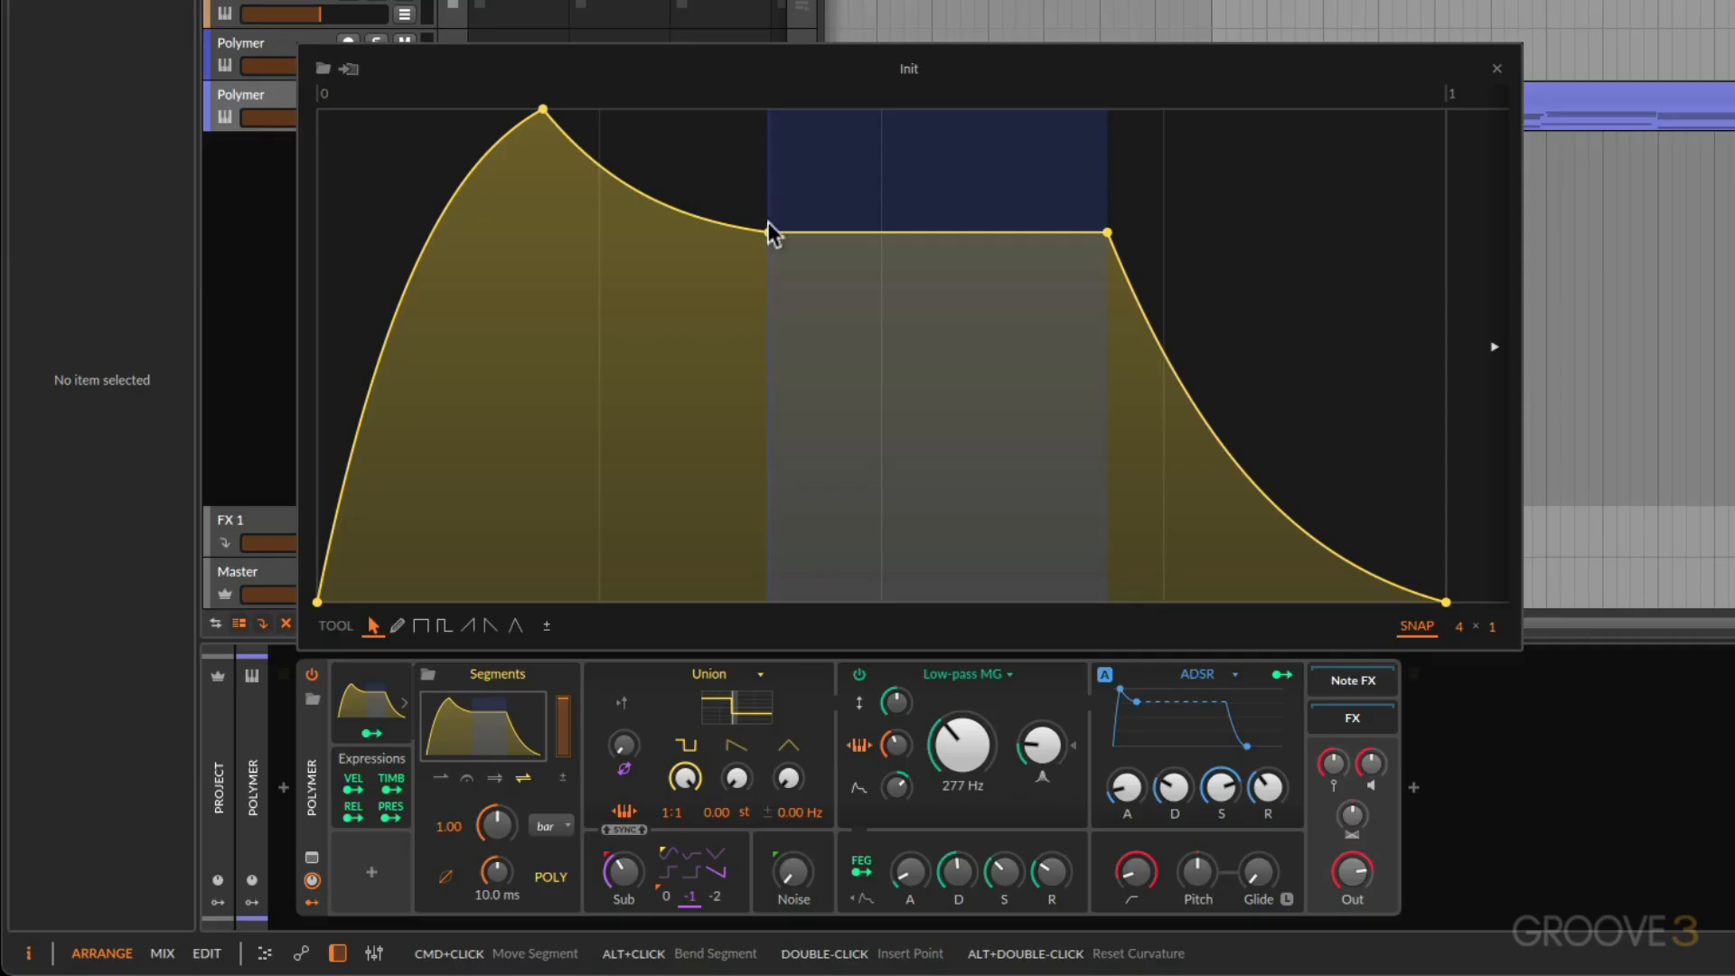
# Step: Insert an extra point in the middle of the envelope's flat loop section and remove it again
pyautogui.doubleClick(890, 232)
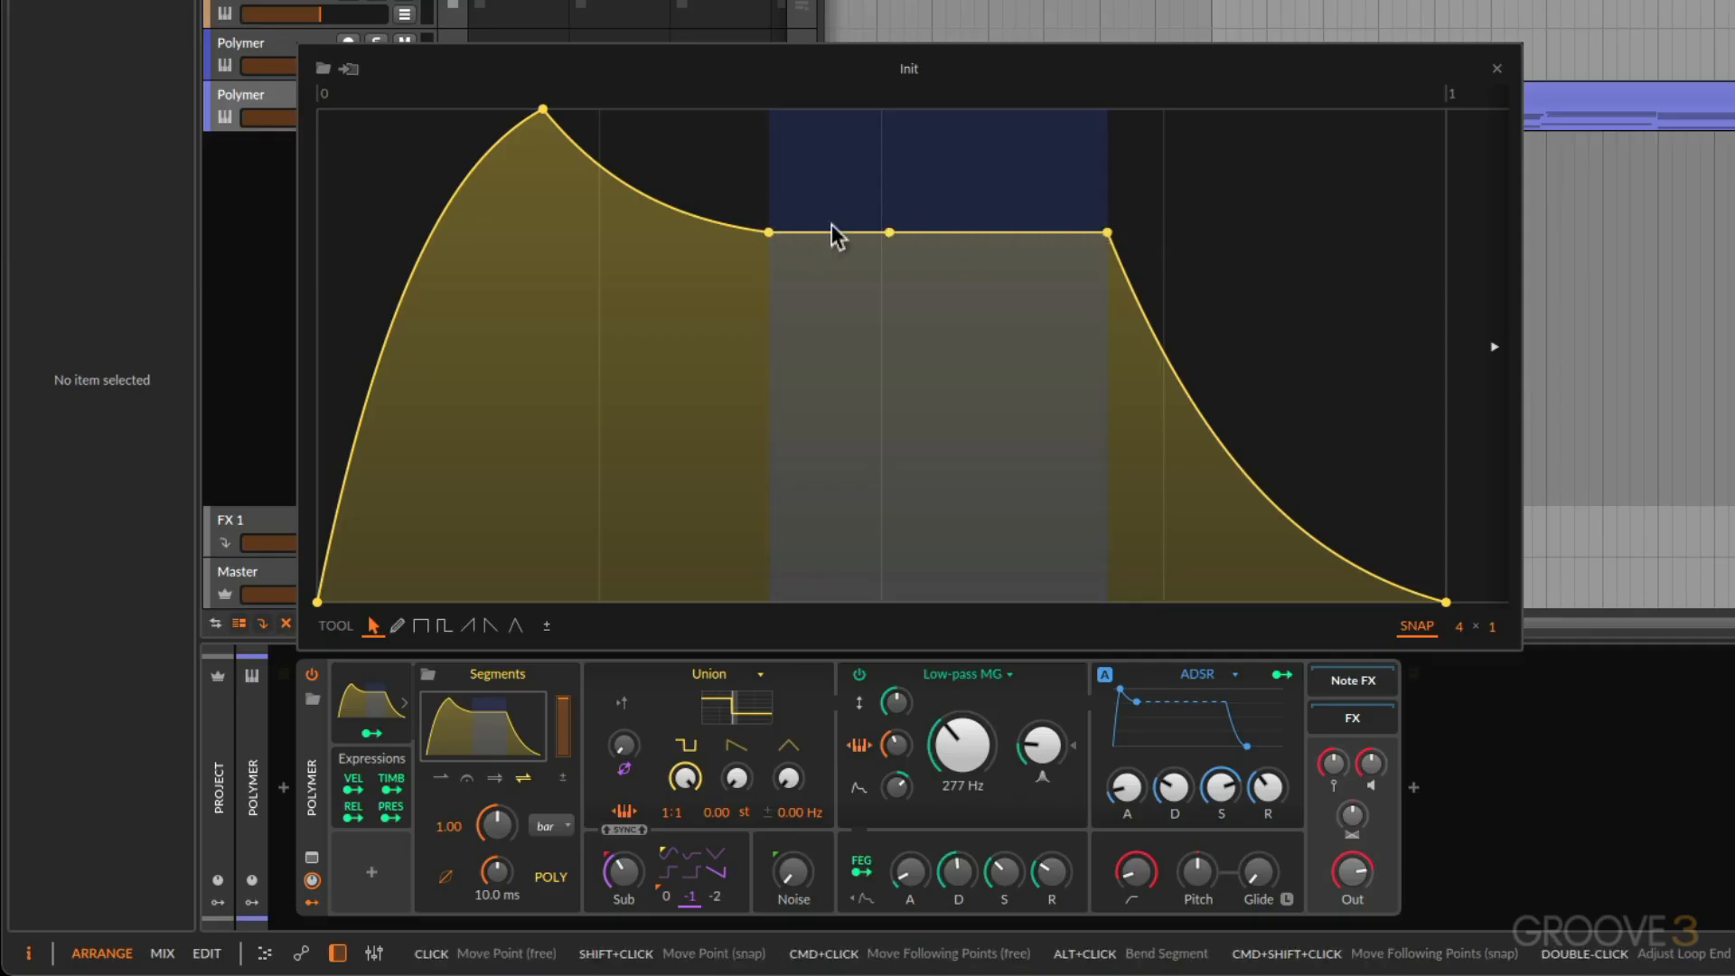
pyautogui.moveTo(831, 226); pyautogui.dragTo(773, 232)
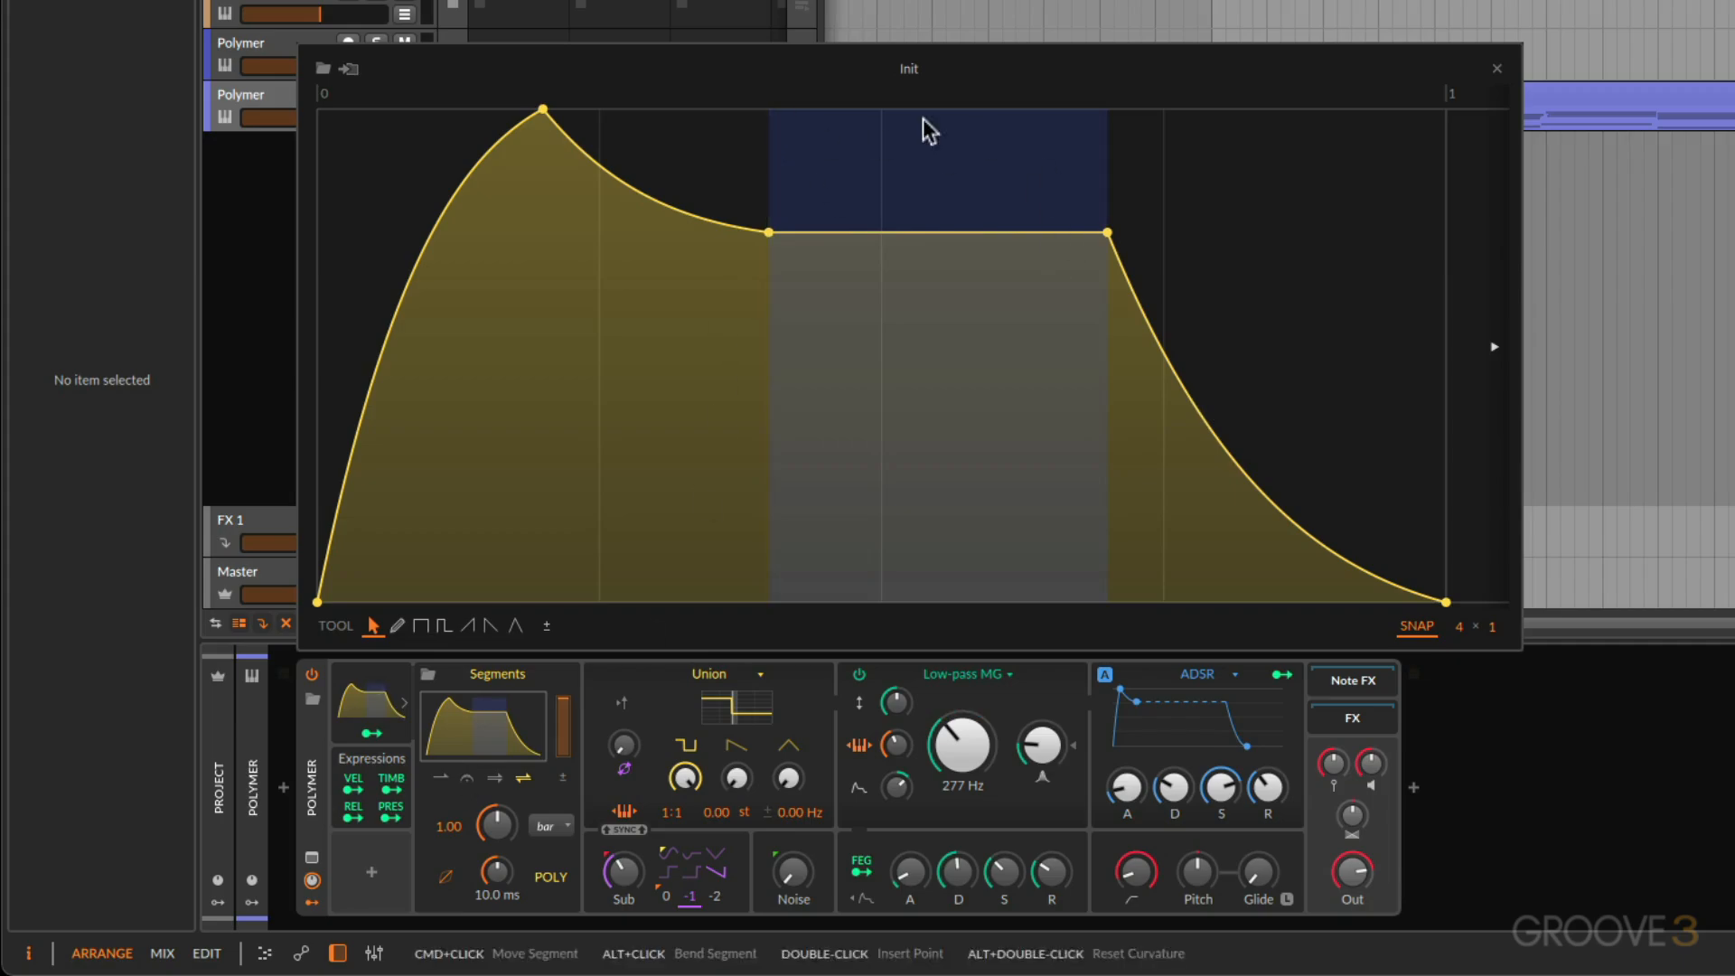
# Step: Try to move the loop start point within the flat loop section of the Init envelope
pyautogui.moveTo(771, 162); pyautogui.dragTo(897, 159)
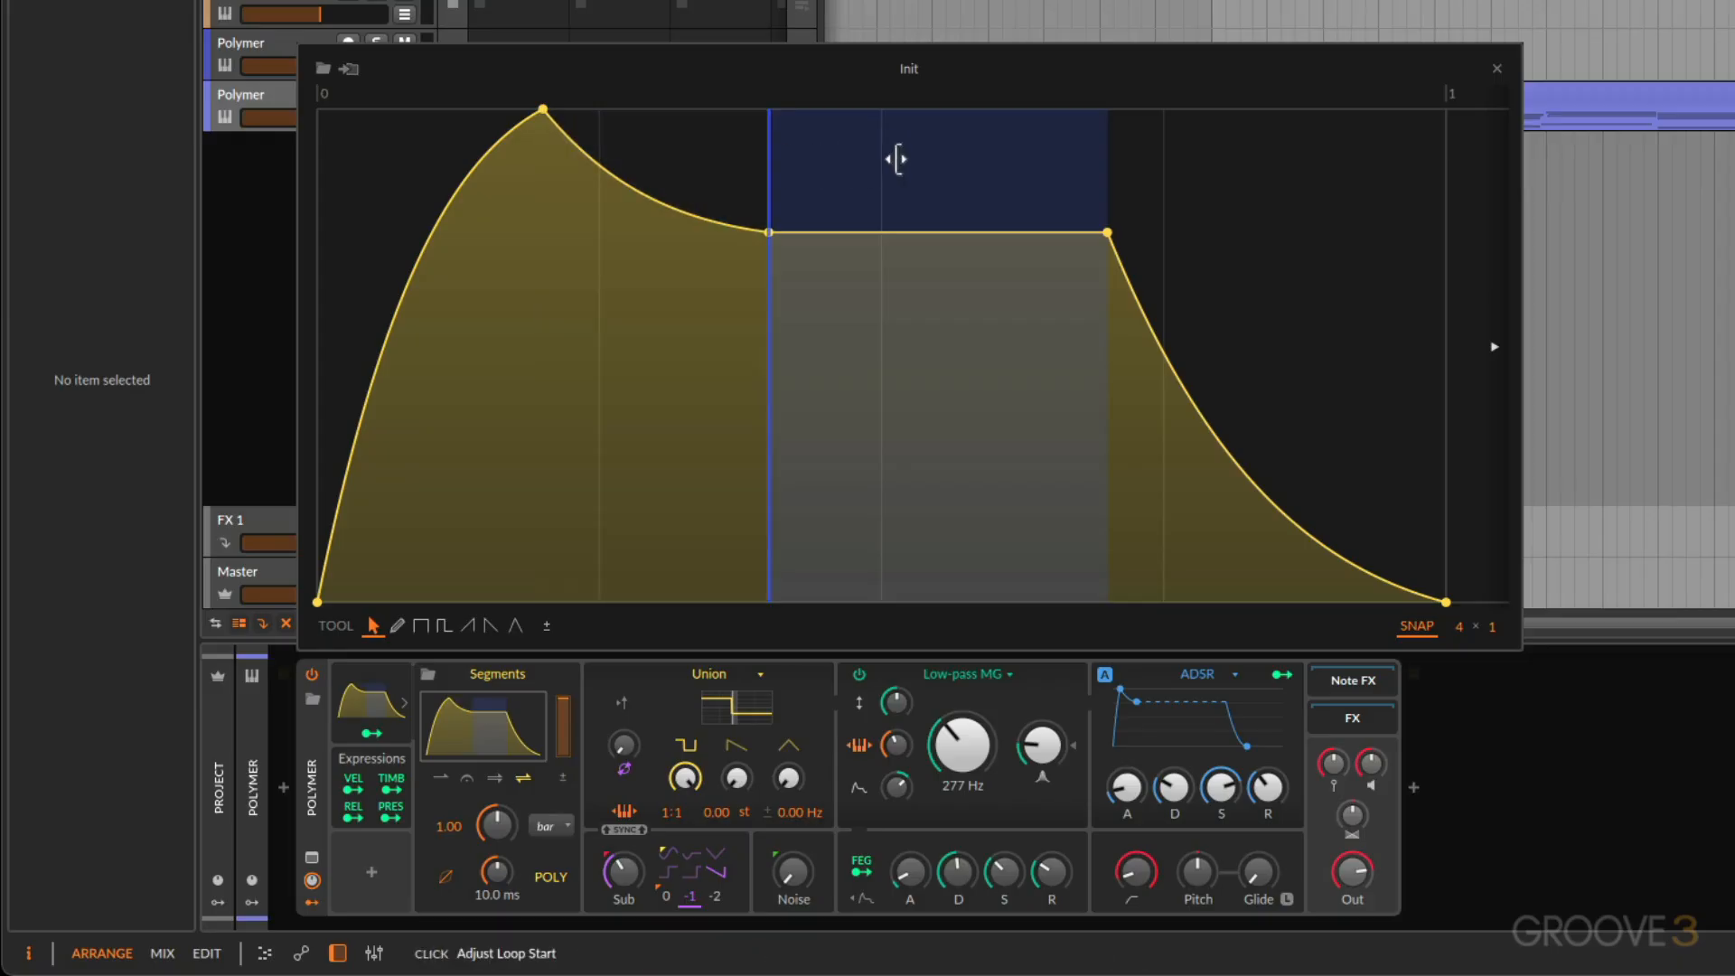
pyautogui.moveTo(779, 149); pyautogui.dragTo(856, 156)
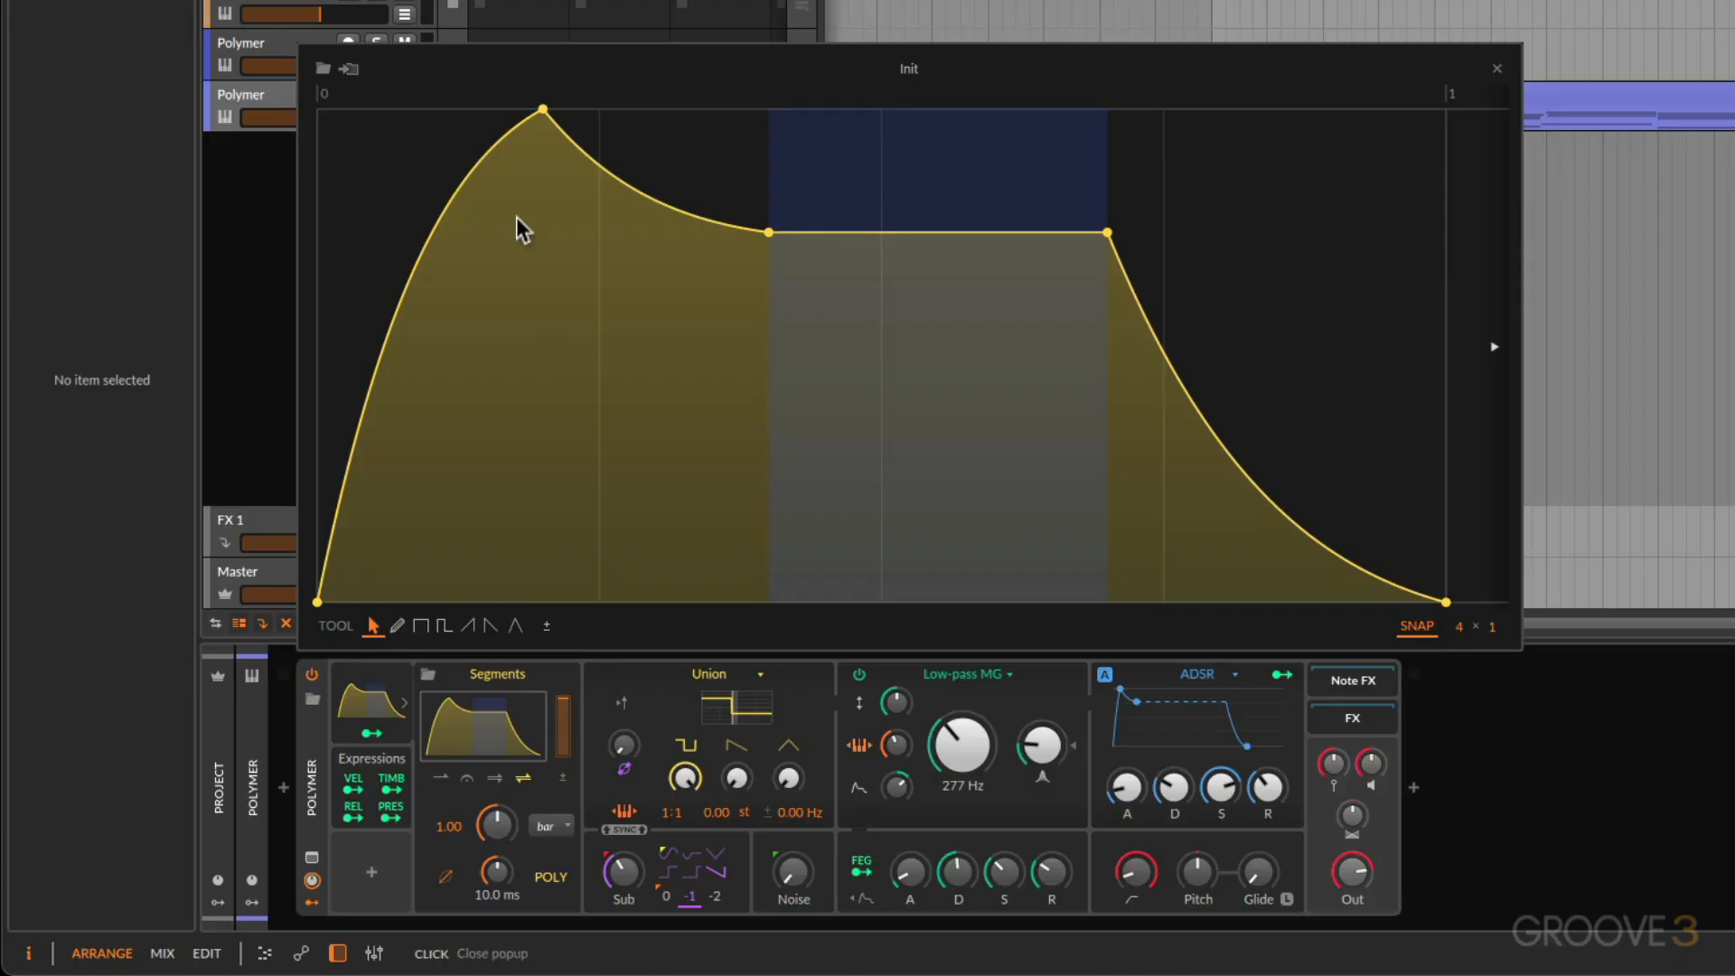
# Step: Load the City Groove 1 curve from the Sequence category and extend its loop start back to the third pointed peak
pyautogui.click(324, 68)
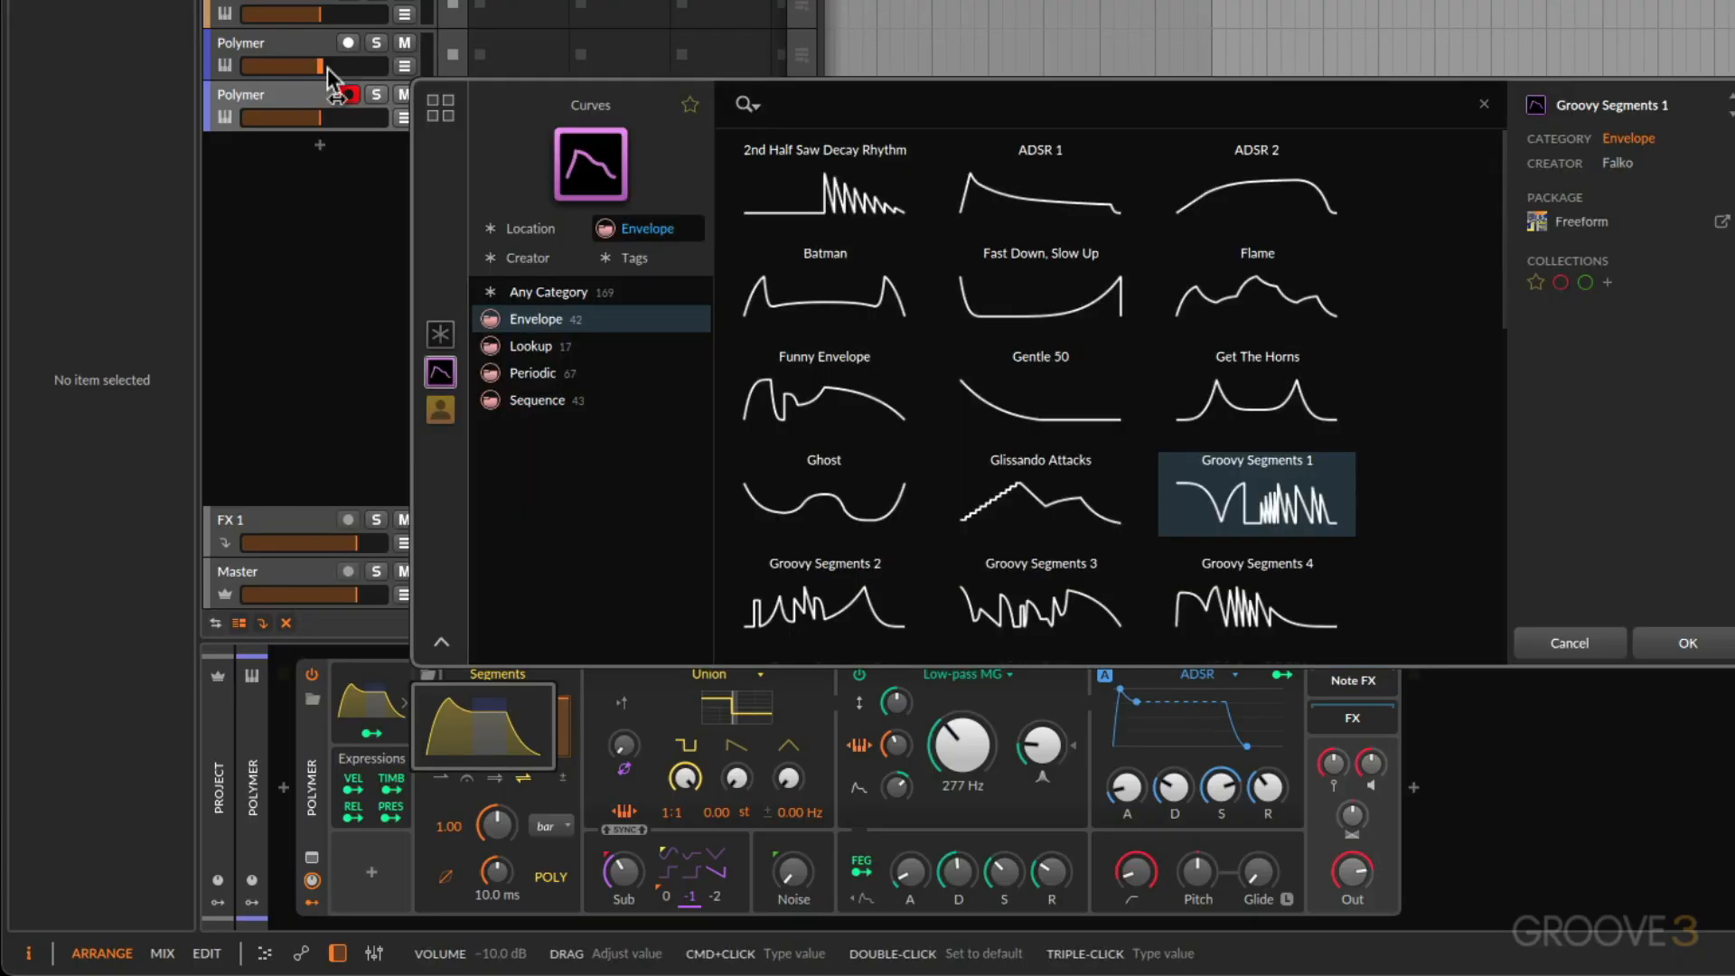
pyautogui.click(556, 401)
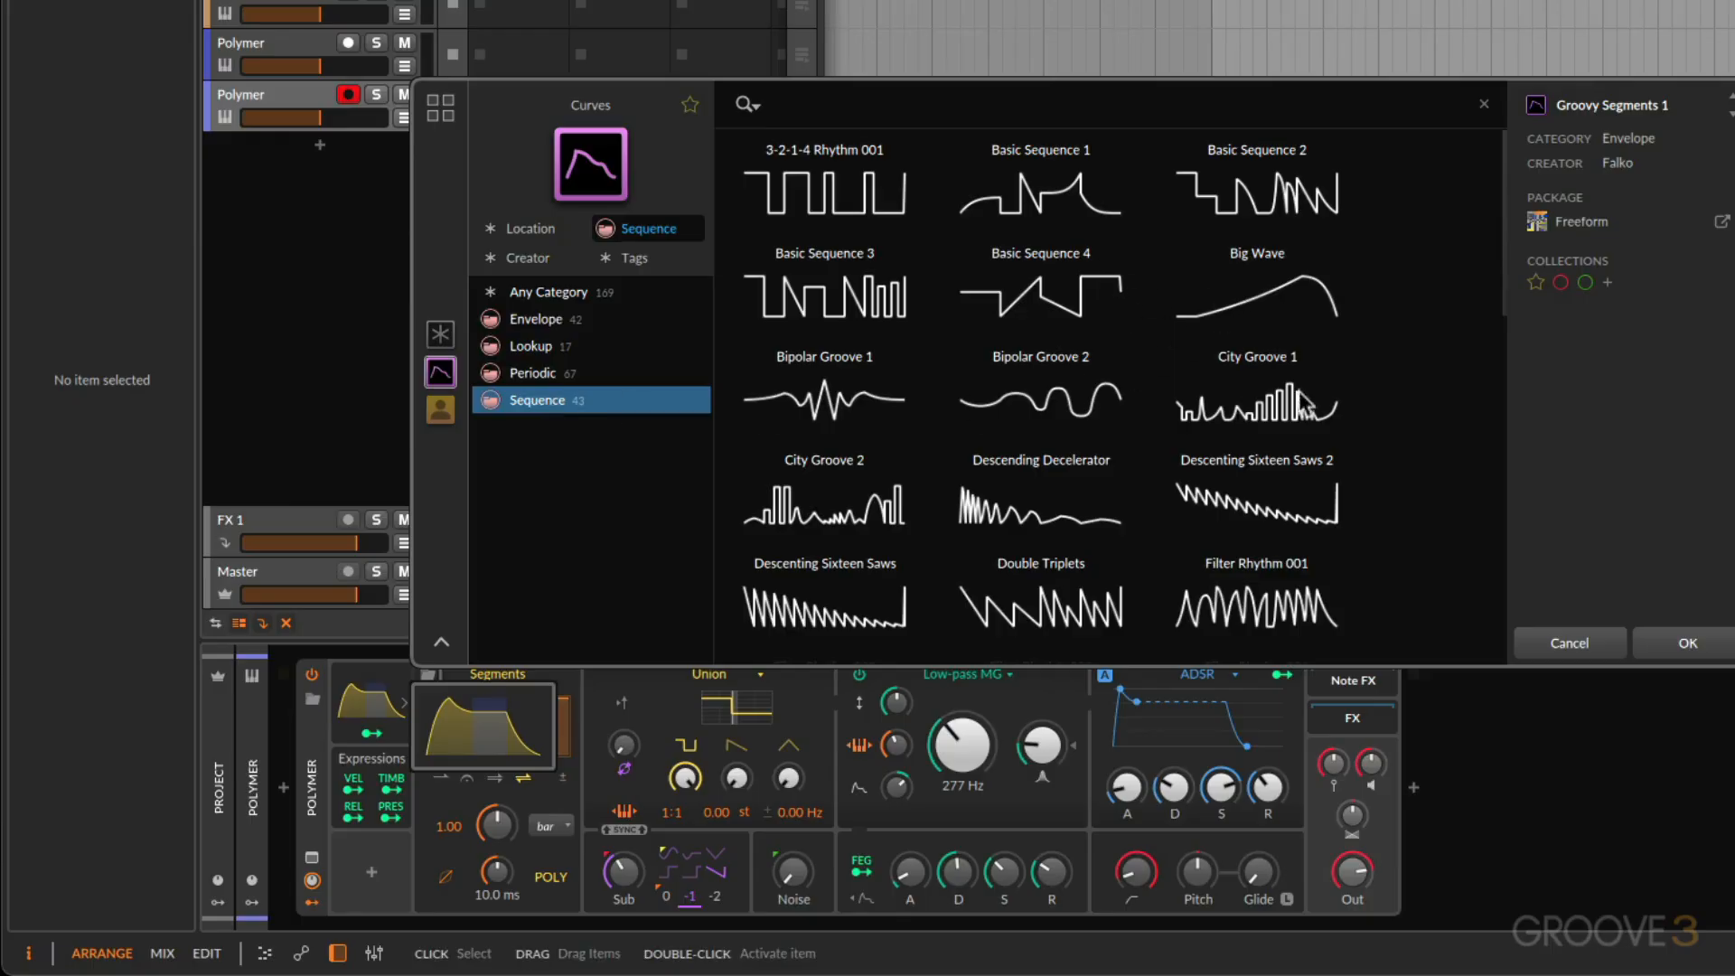
pyautogui.click(1288, 421)
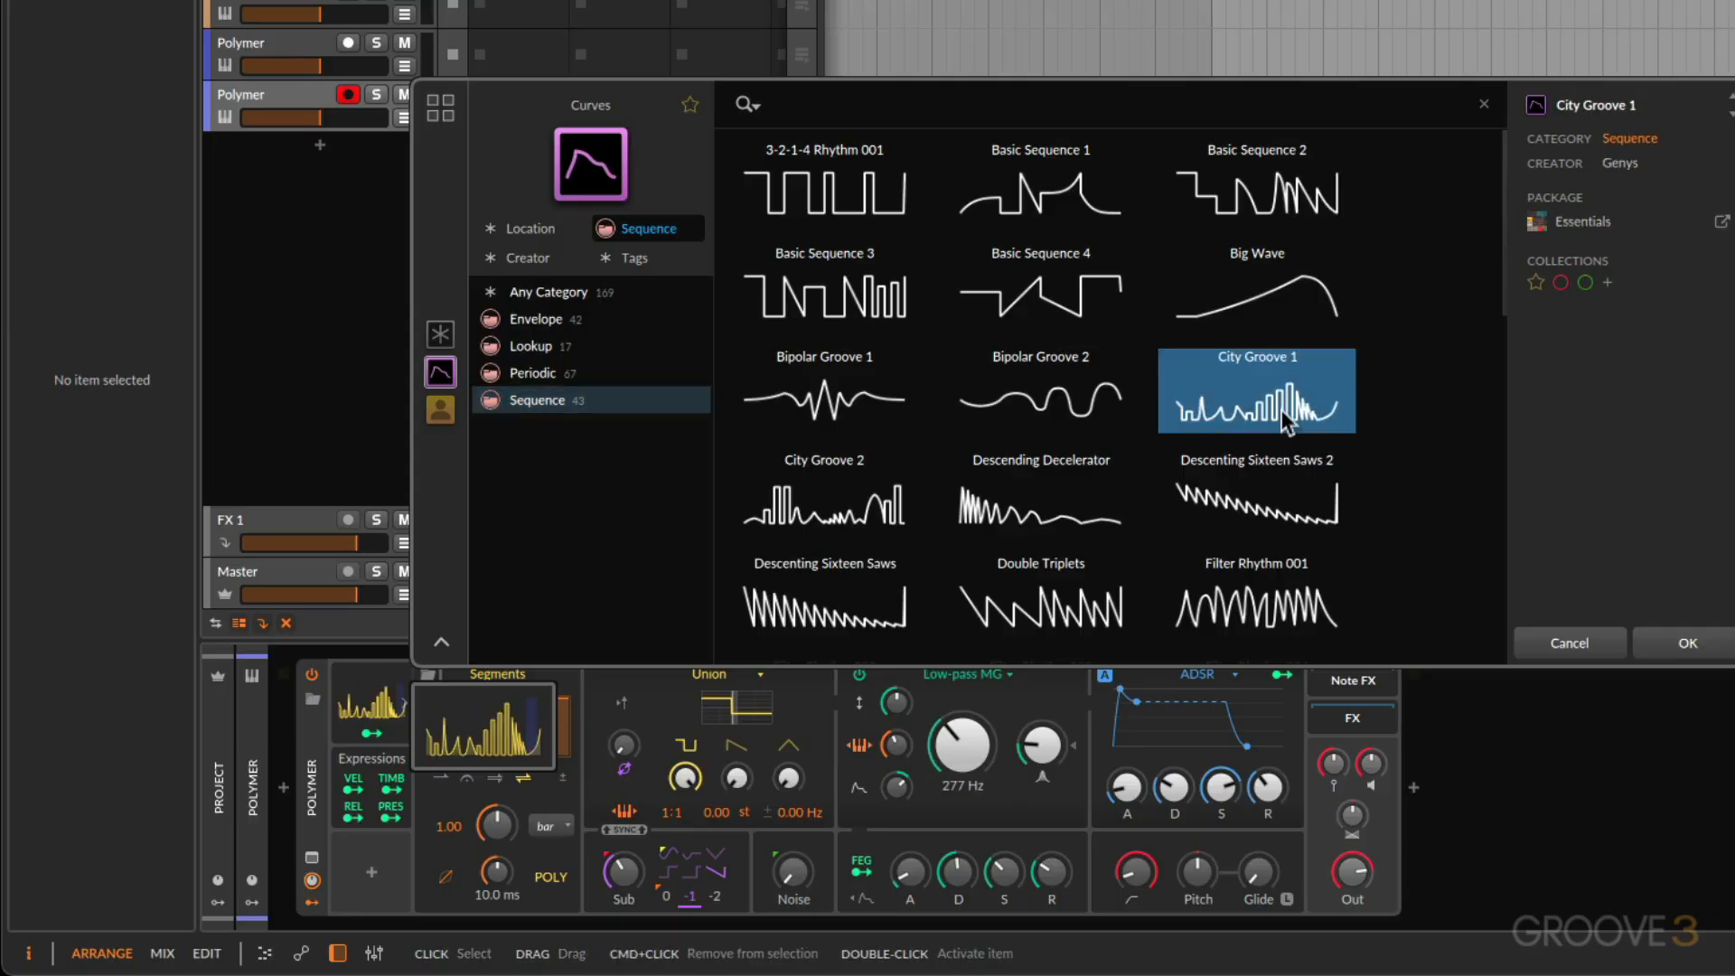
pyautogui.click(1668, 643)
pyautogui.click(481, 743)
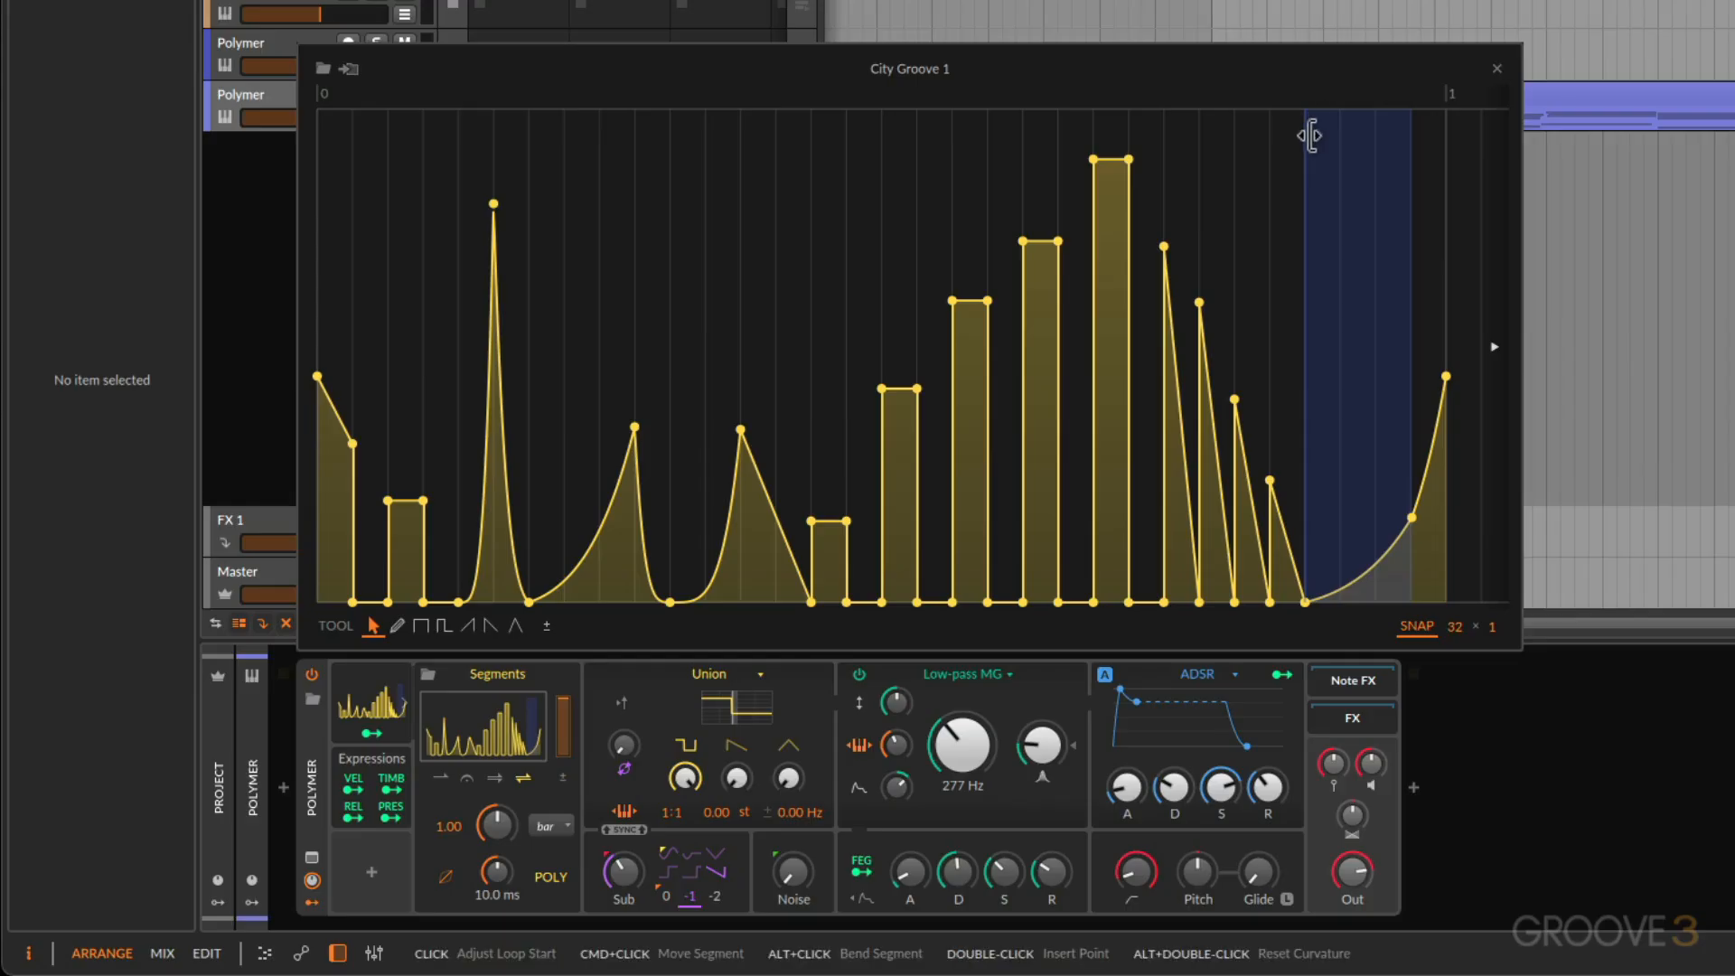
pyautogui.moveTo(1310, 136); pyautogui.dragTo(741, 146)
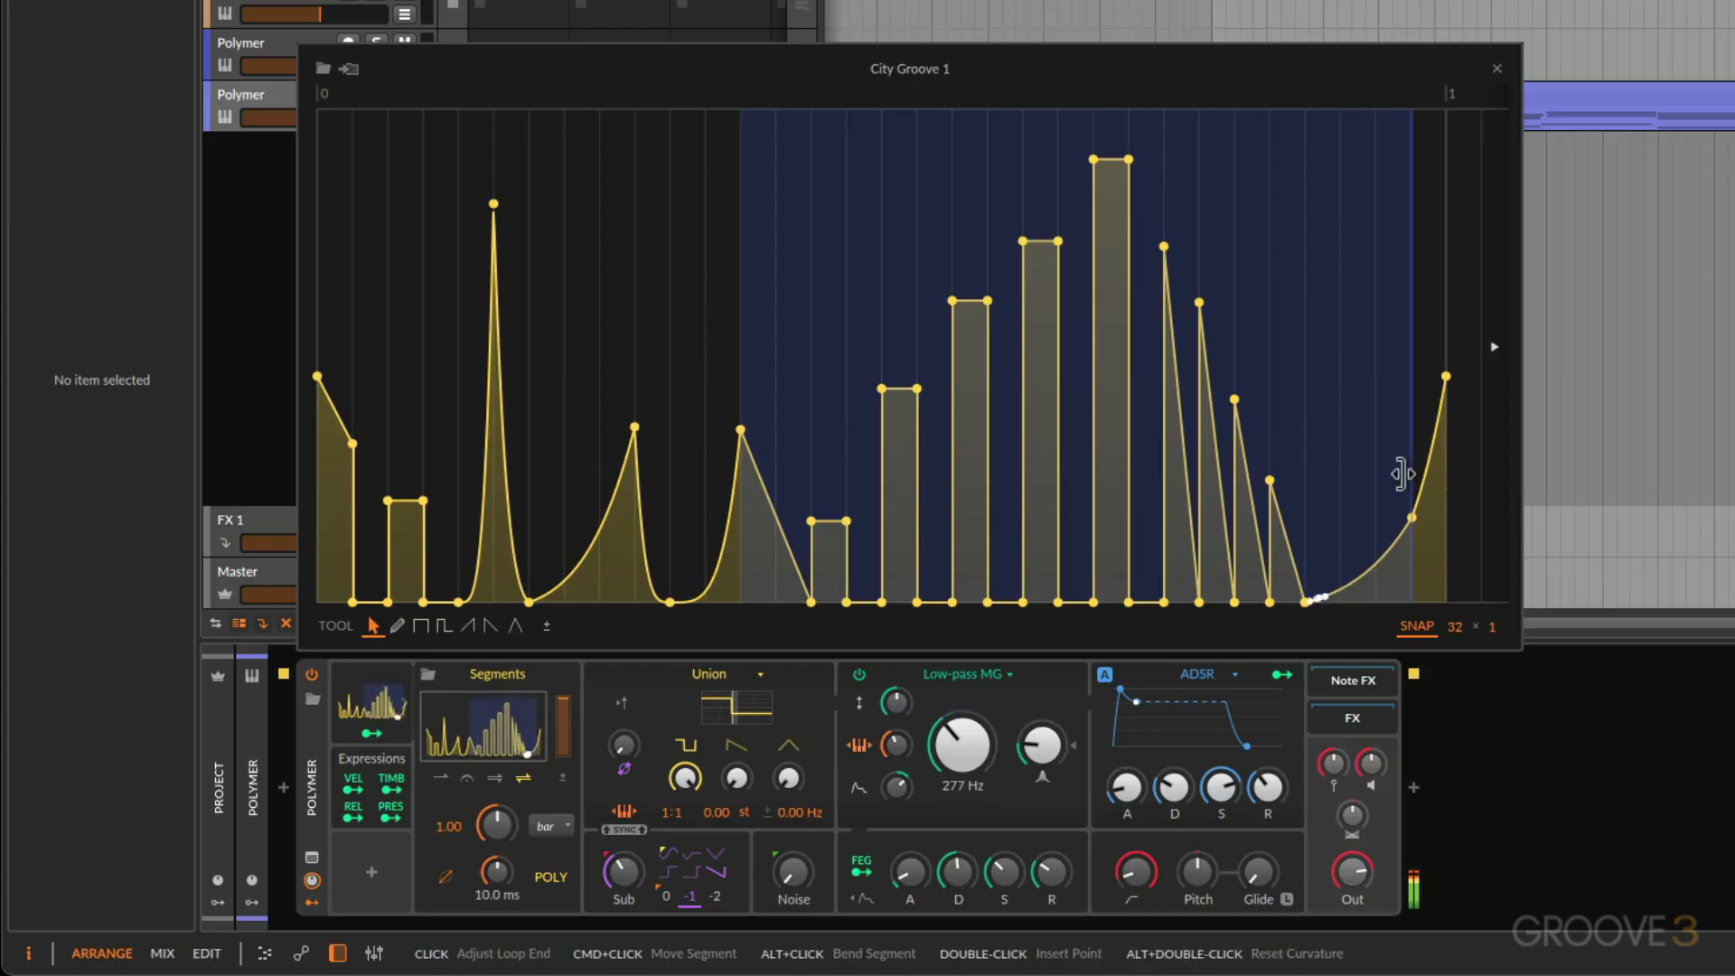
# Step: Try a reduced Segments amount with 1.62 s smoothing, return the amount to full and set the smoothing time to 437 ms
pyautogui.moveTo(567, 704); pyautogui.dragTo(567, 750)
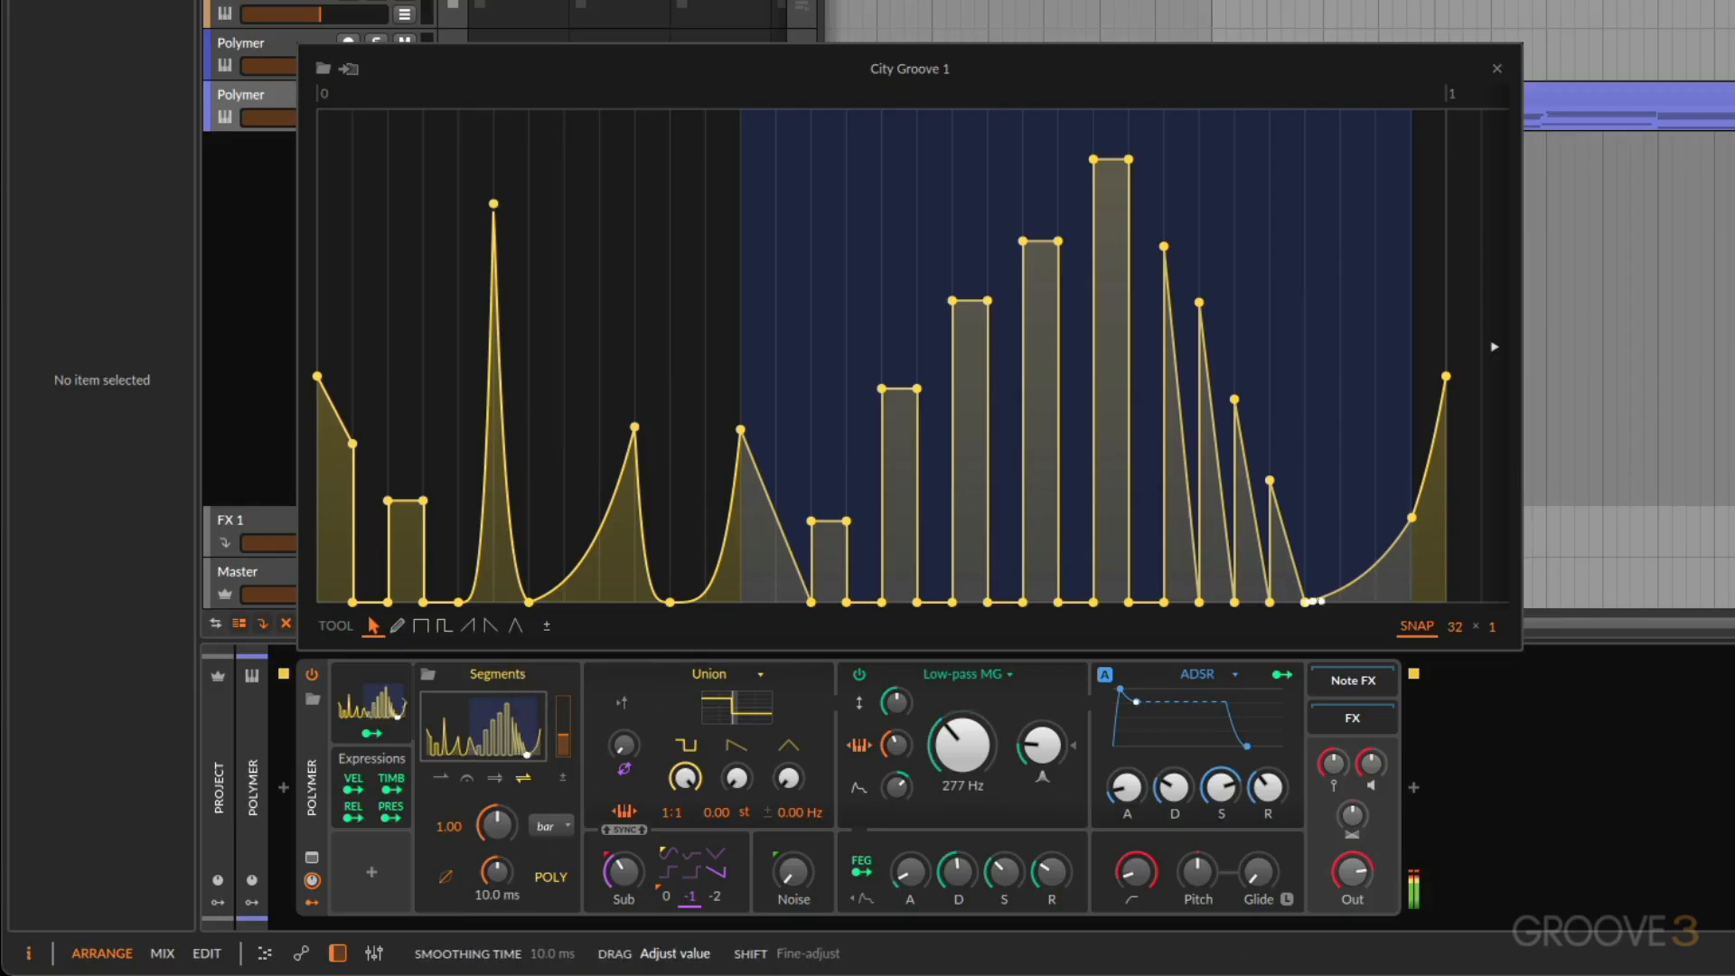
pyautogui.moveTo(496, 871); pyautogui.dragTo(496, 819)
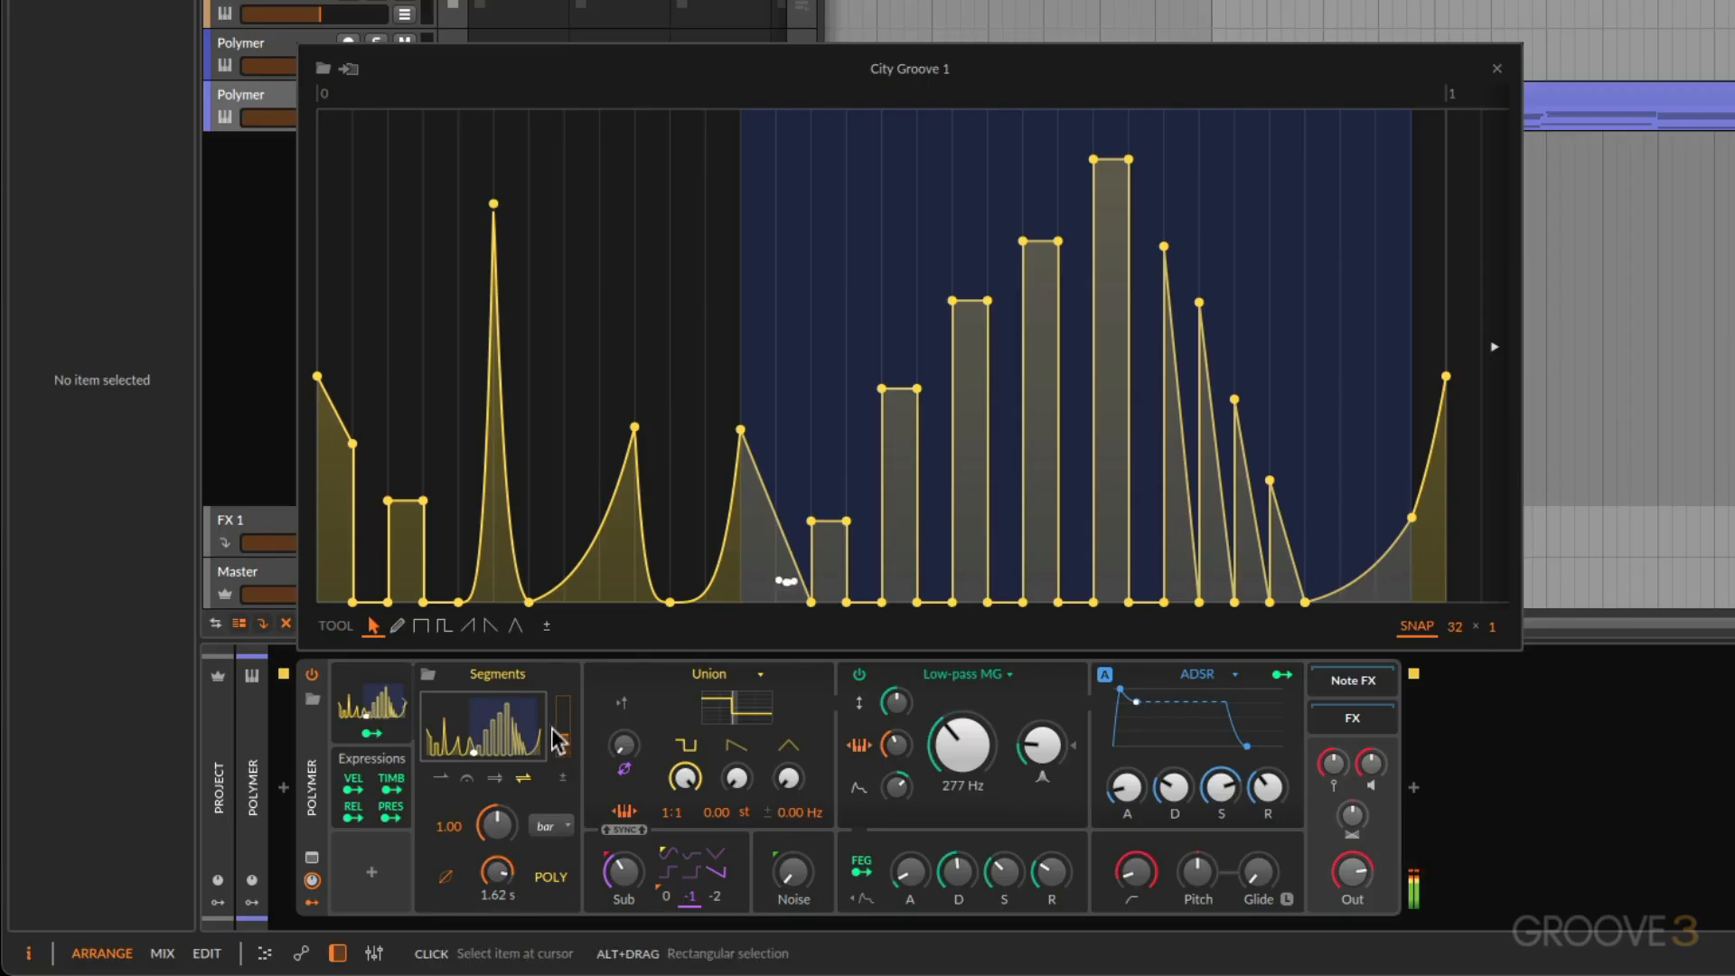
pyautogui.moveTo(560, 743); pyautogui.dragTo(561, 696)
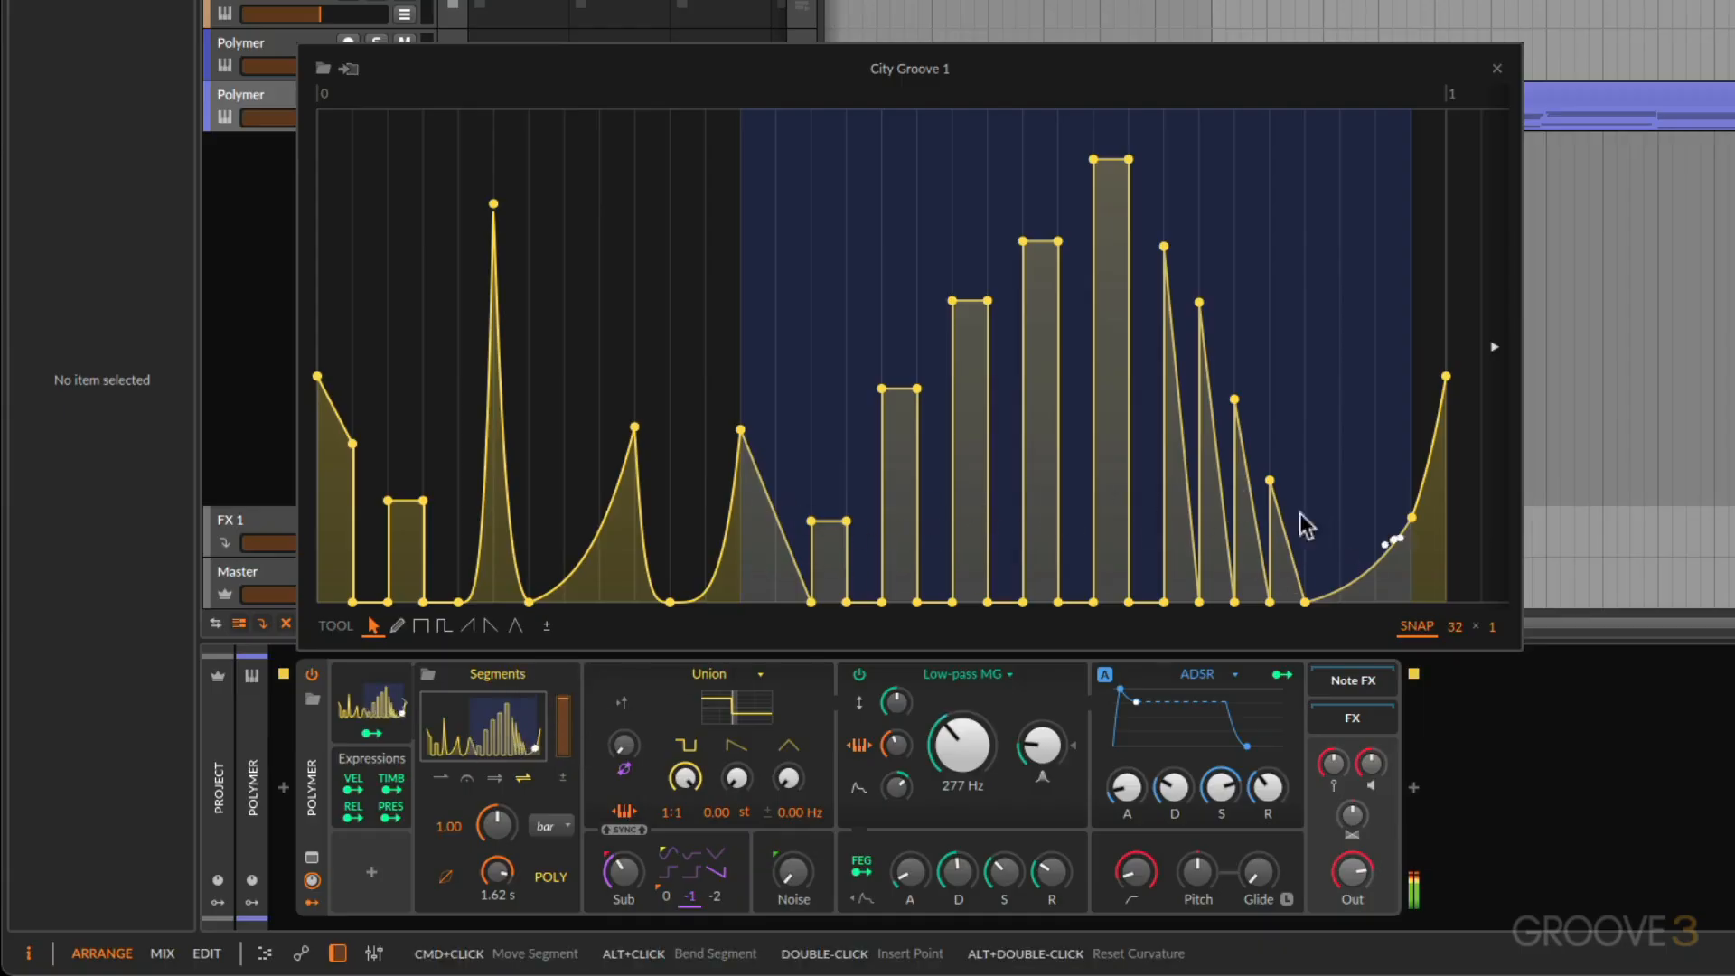
pyautogui.moveTo(497, 872)
pyautogui.mouseDown()
pyautogui.moveTo(496, 908)
pyautogui.moveTo(503, 881)
pyautogui.mouseUp()
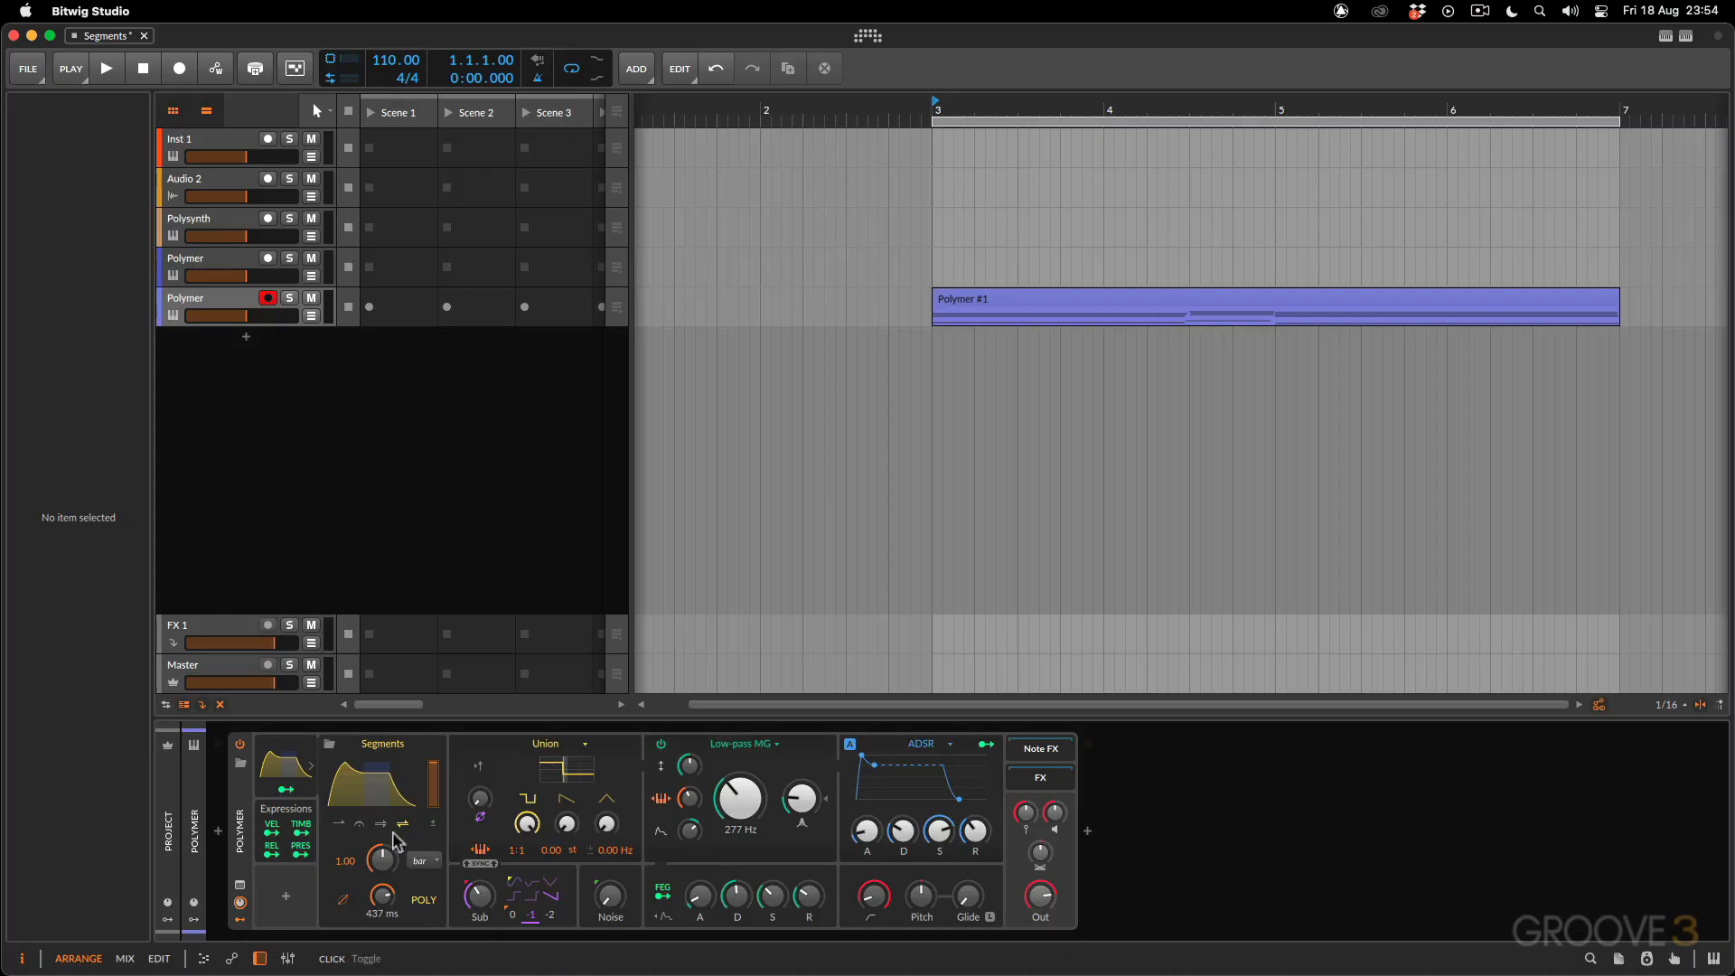
# Step: Turn off per-voice mode for the Segments modulator and enable Single Trigger, switching per-voice back on briefly to compare
pyautogui.click(367, 789)
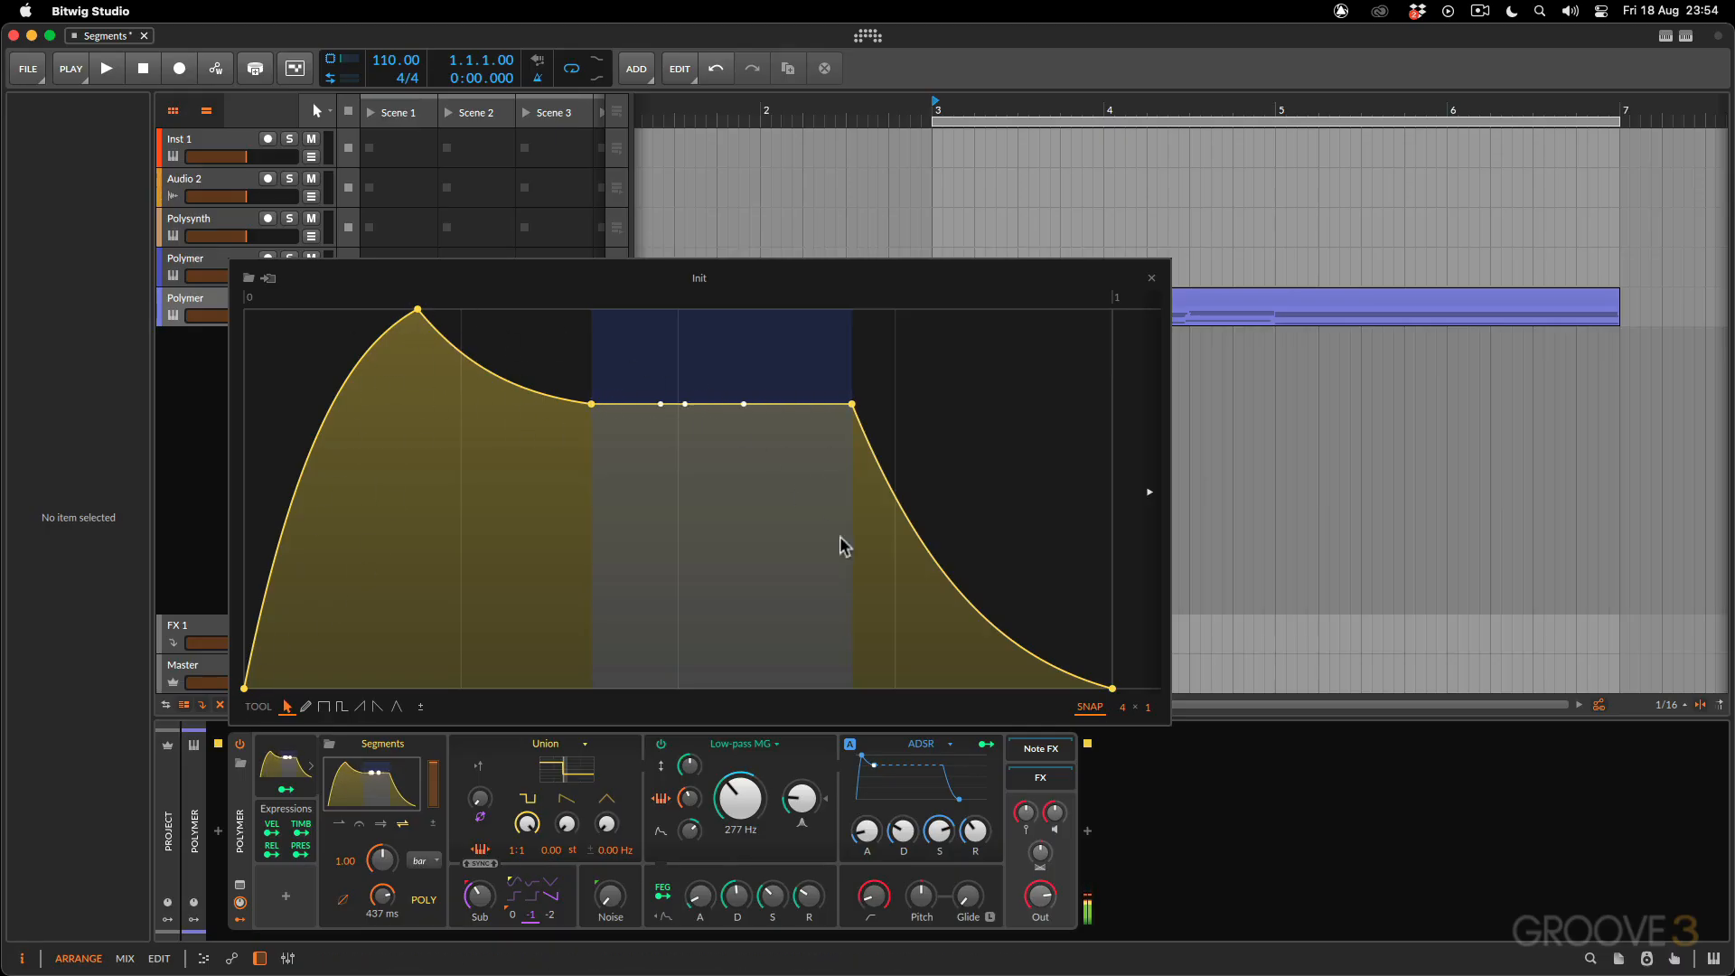
pyautogui.click(422, 909)
pyautogui.click(367, 750)
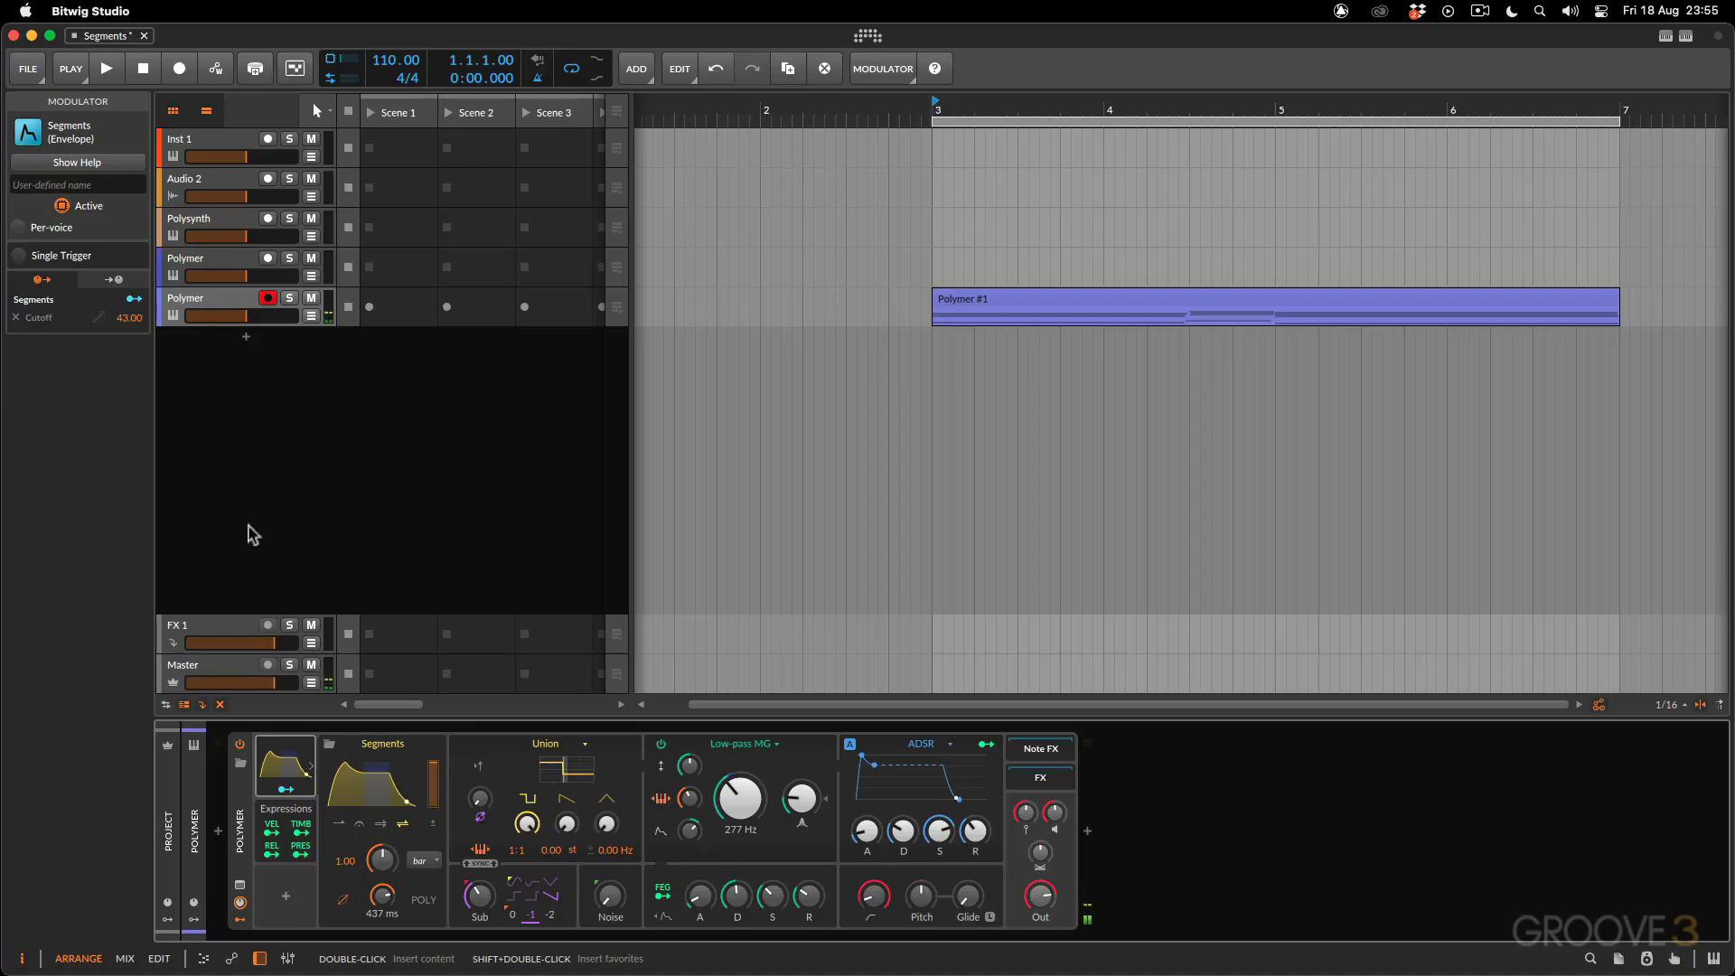
pyautogui.click(36, 255)
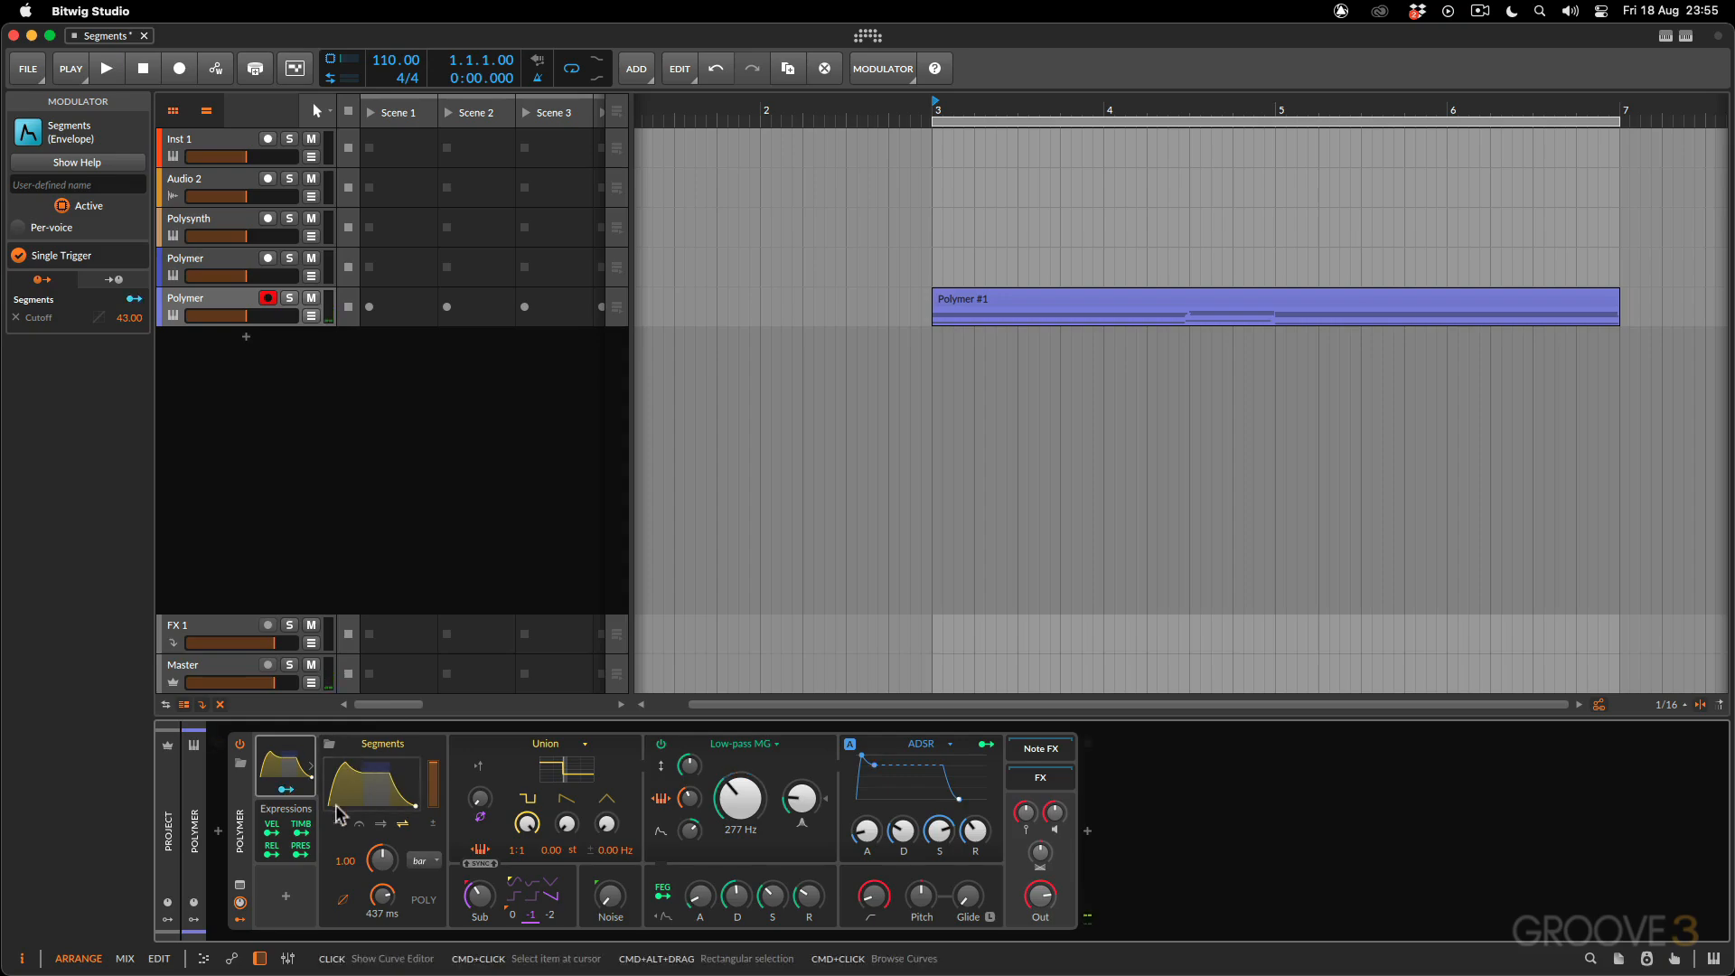
pyautogui.click(421, 900)
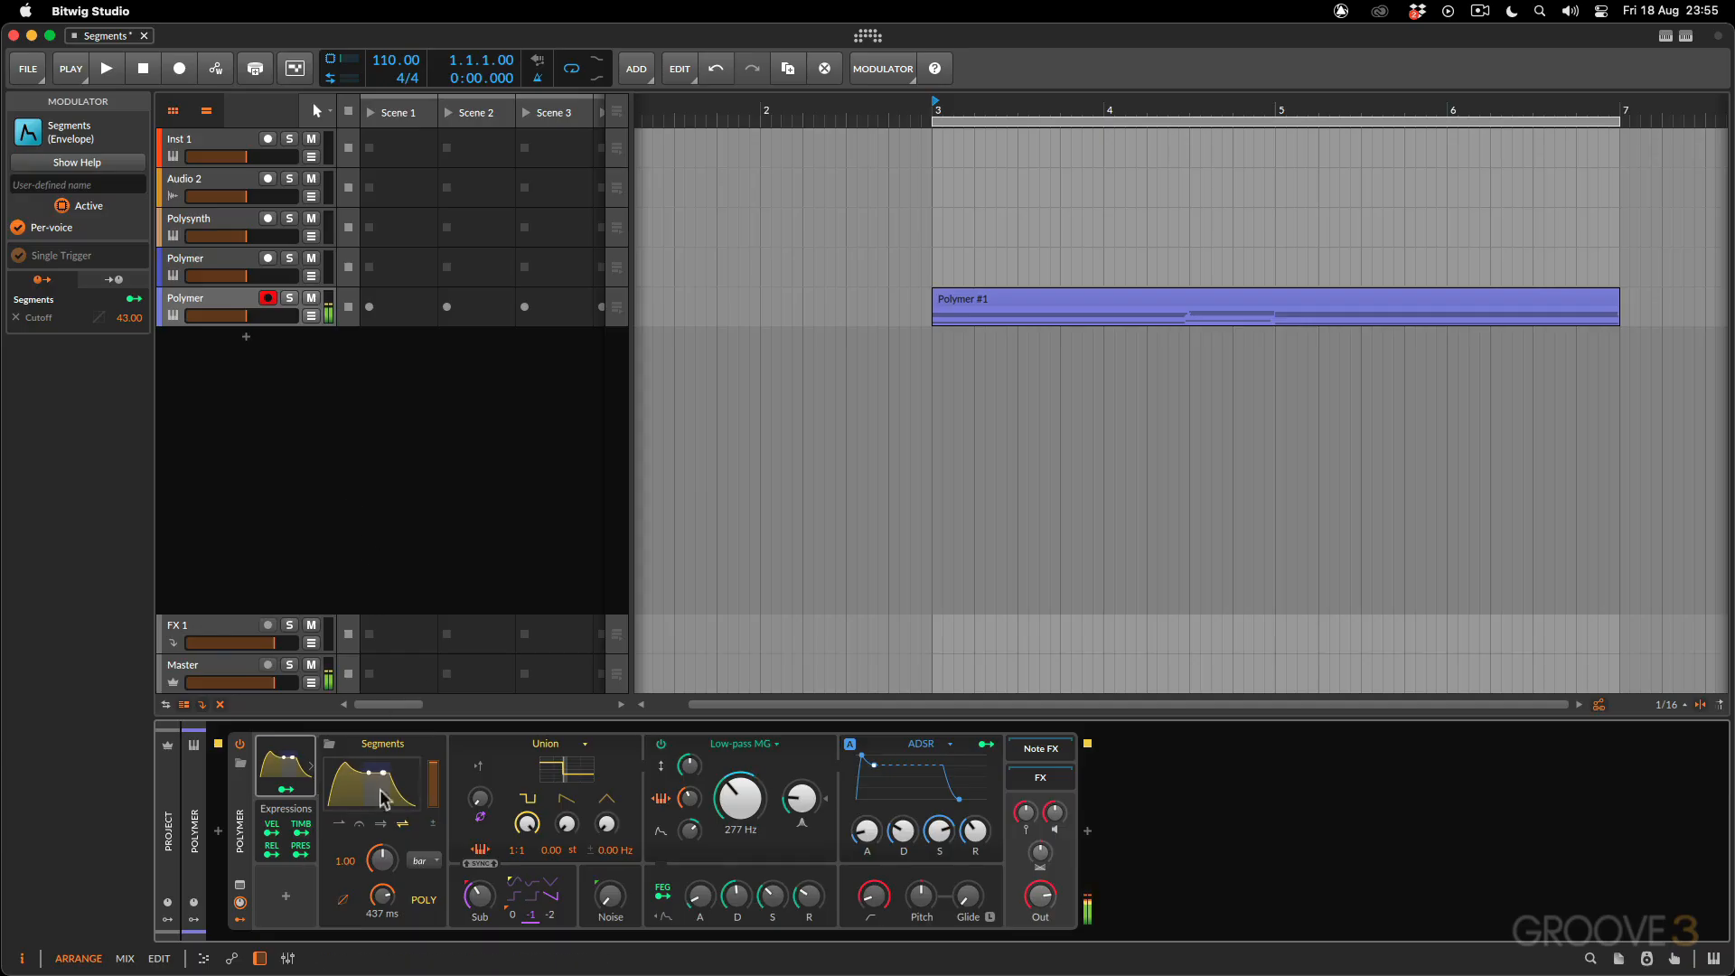
pyautogui.click(30, 260)
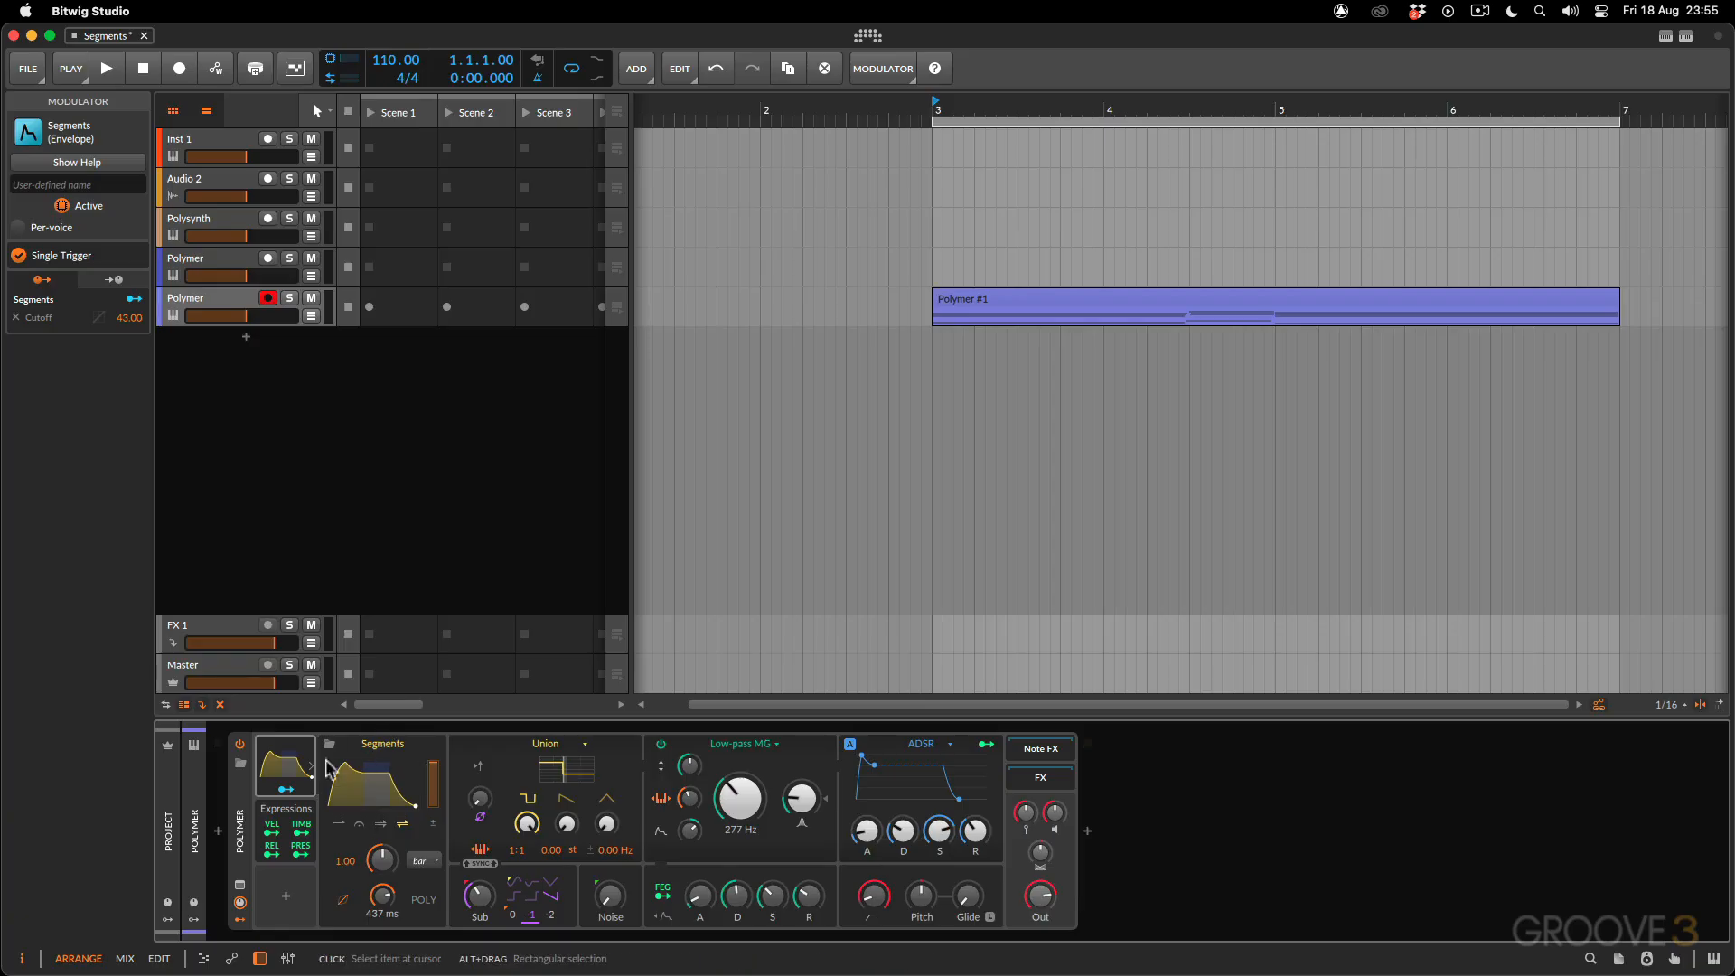
# Step: Map the Segments modulator to the filter resonance with an amount of 0.540 and to the oscillator/noise mix with -0.34
pyautogui.click(286, 793)
pyautogui.moveTo(801, 797); pyautogui.dragTo(801, 769)
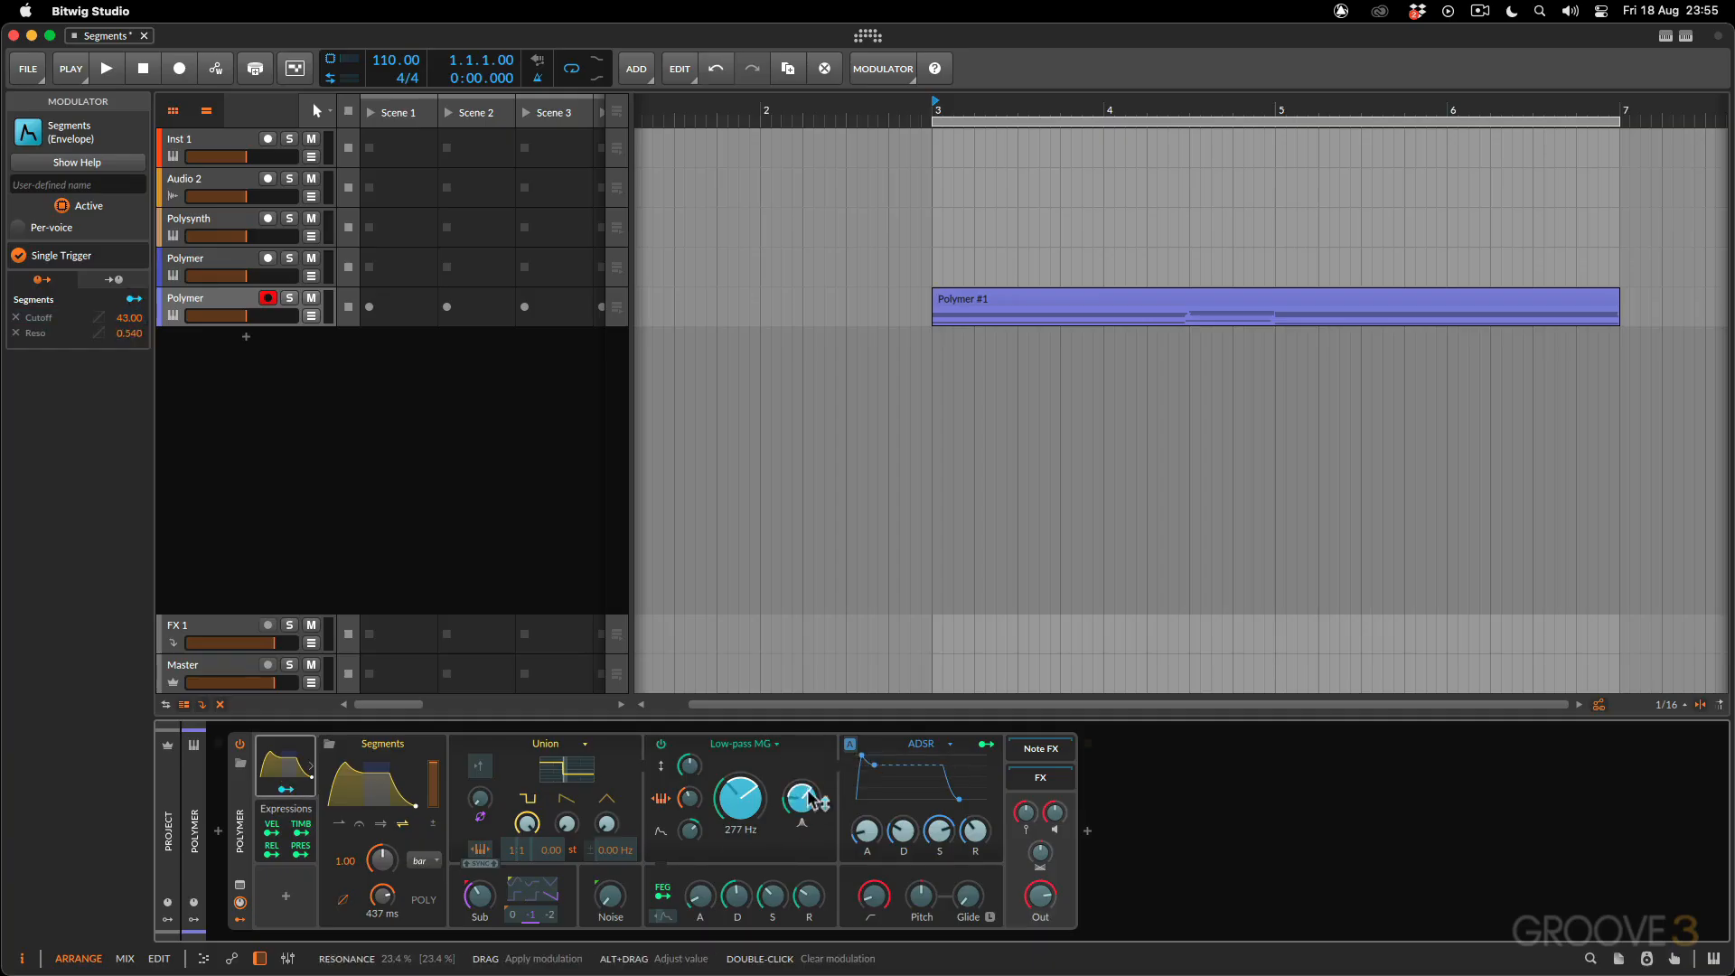
pyautogui.click(286, 789)
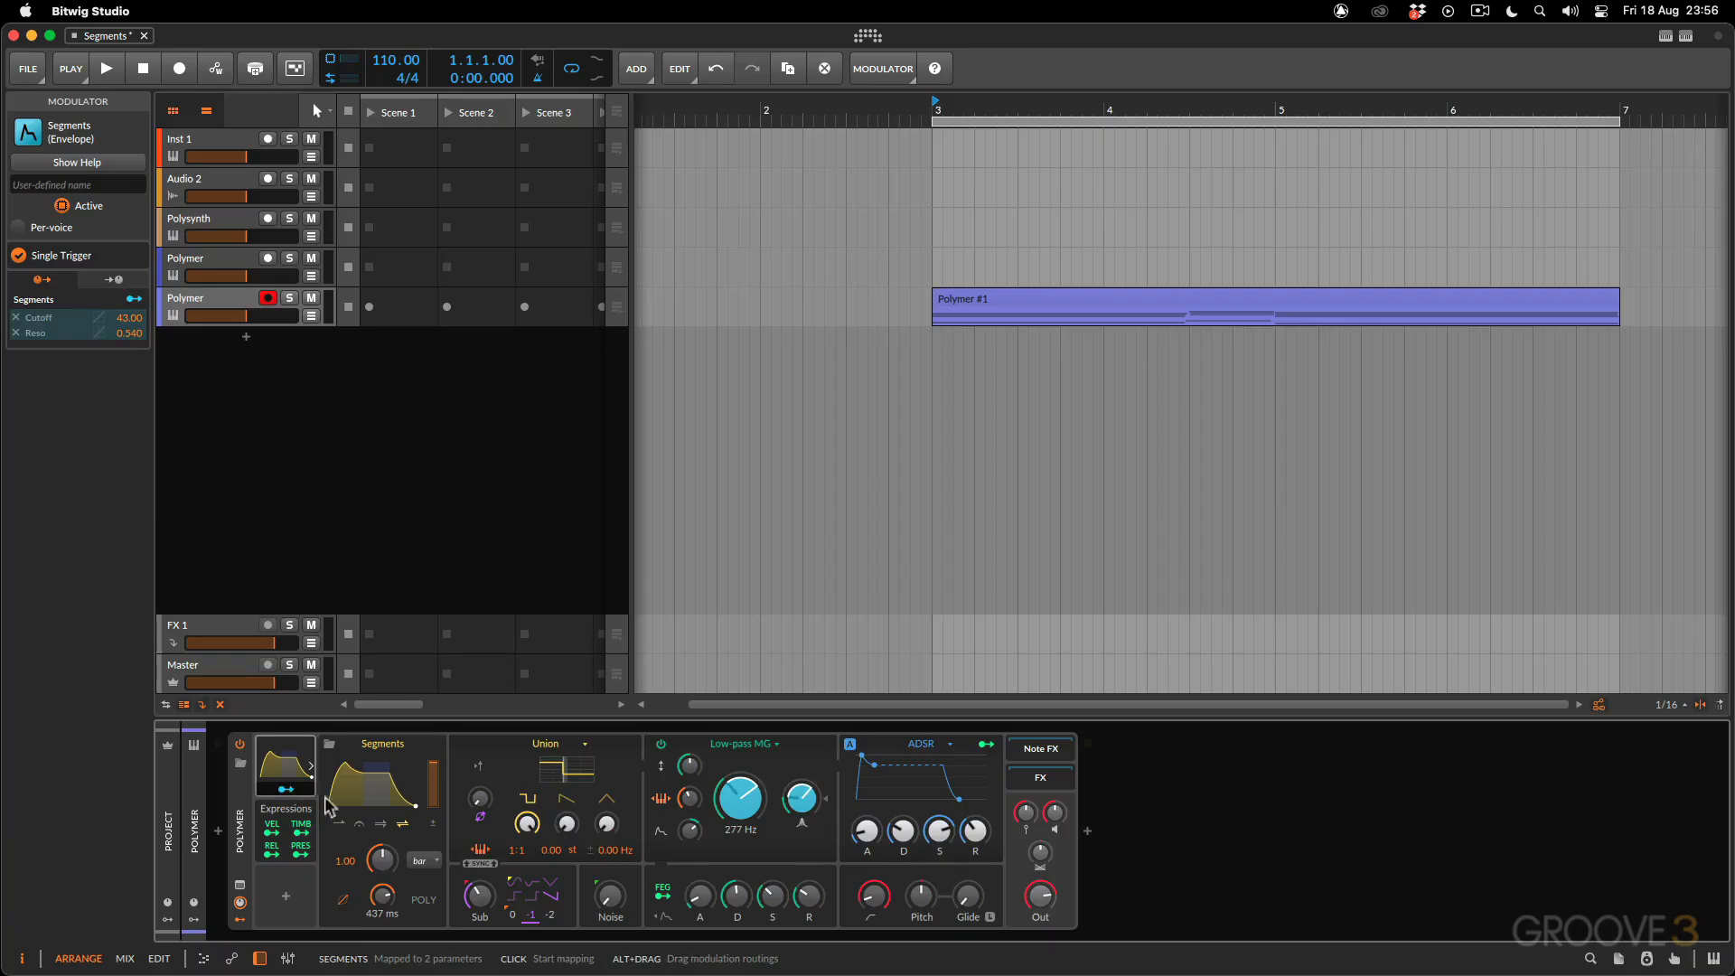
pyautogui.click(286, 791)
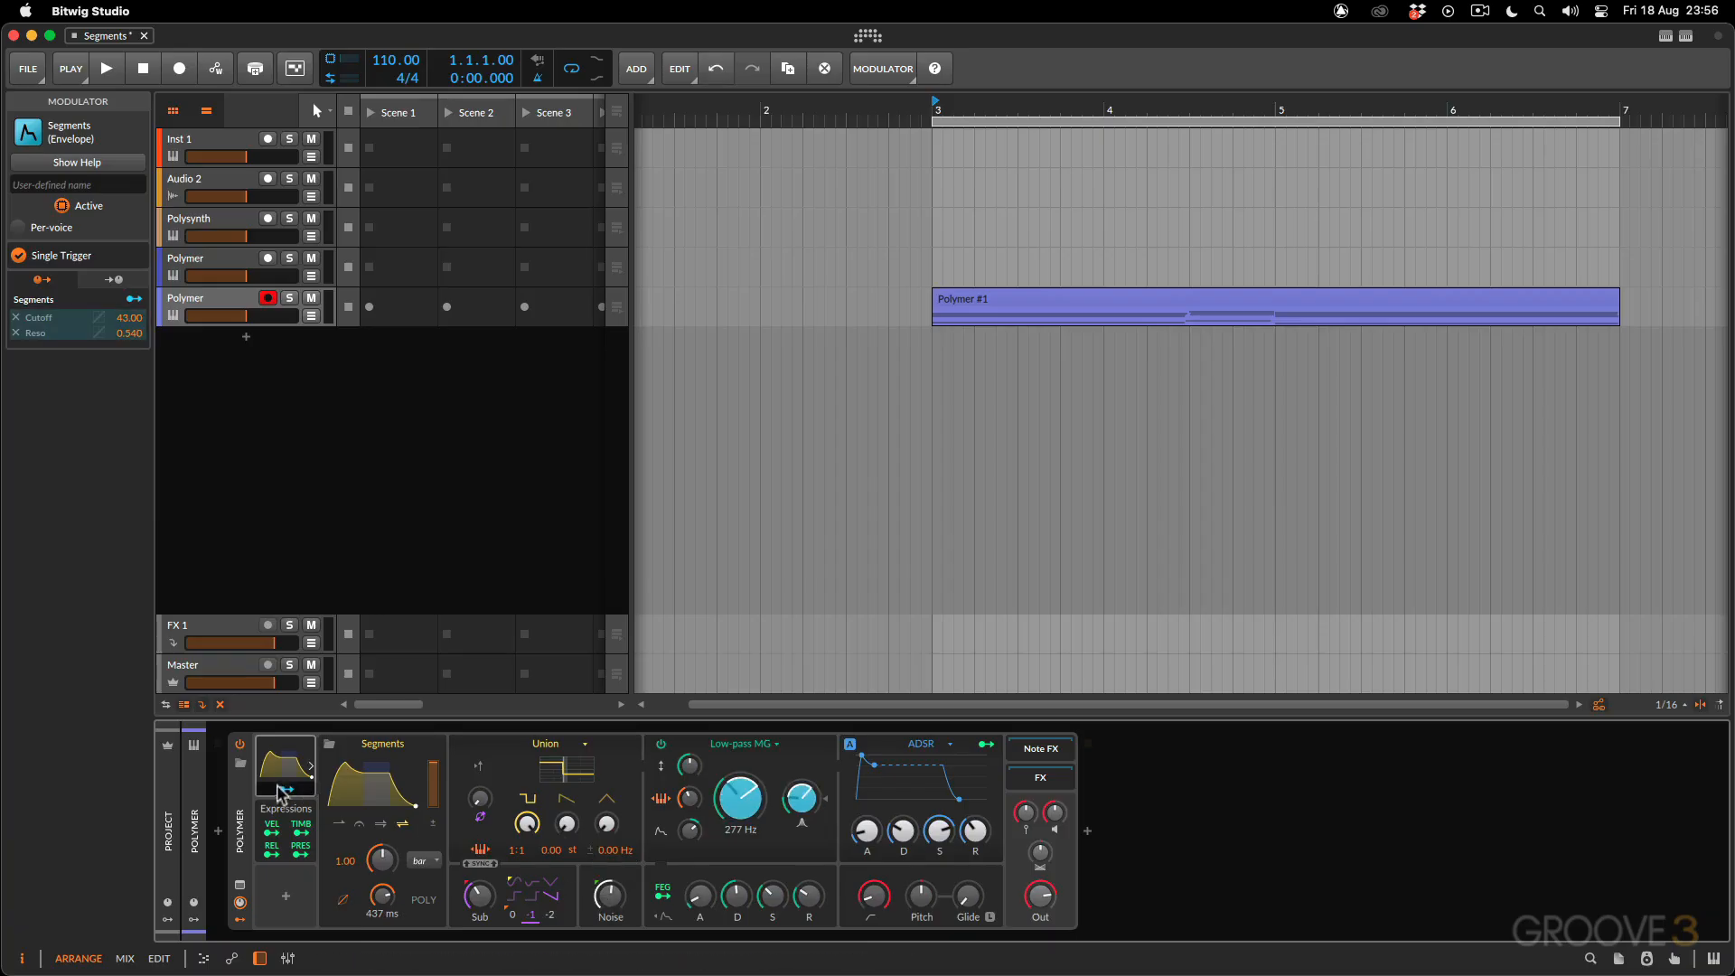
pyautogui.moveTo(609, 895); pyautogui.dragTo(609, 916)
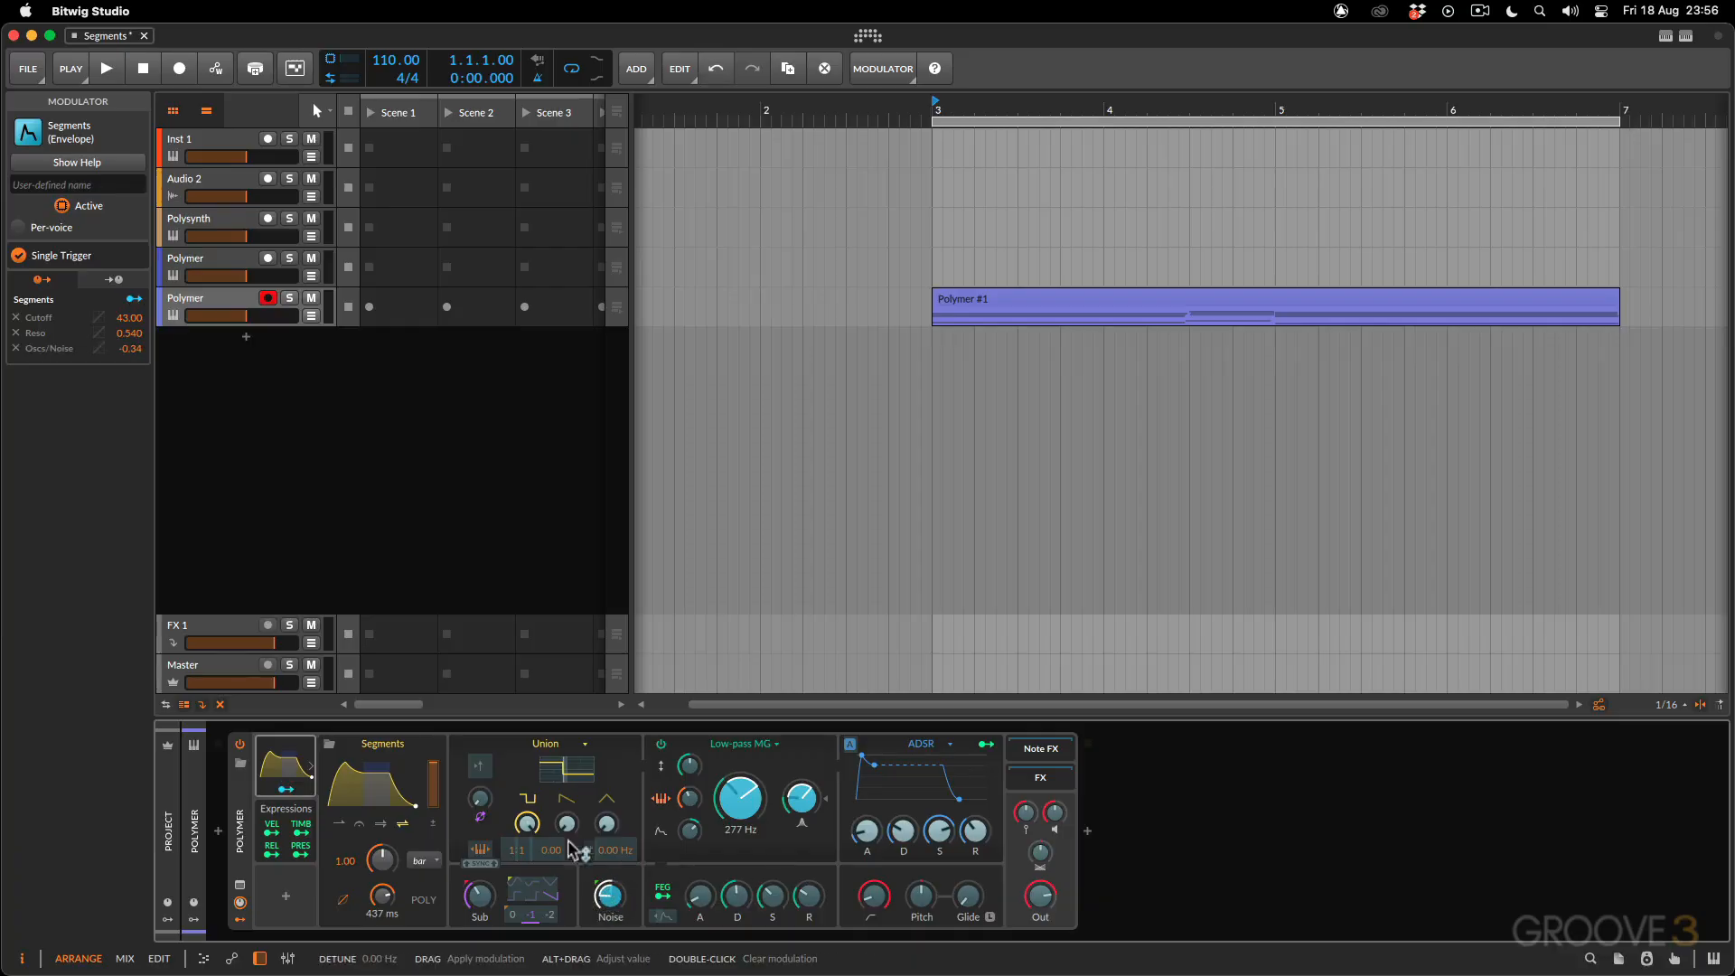
pyautogui.click(286, 789)
# Step: Load the Filter Rhythm 001 curve from the Sequence category into Segments and show it in the curve editor
pyautogui.click(360, 795)
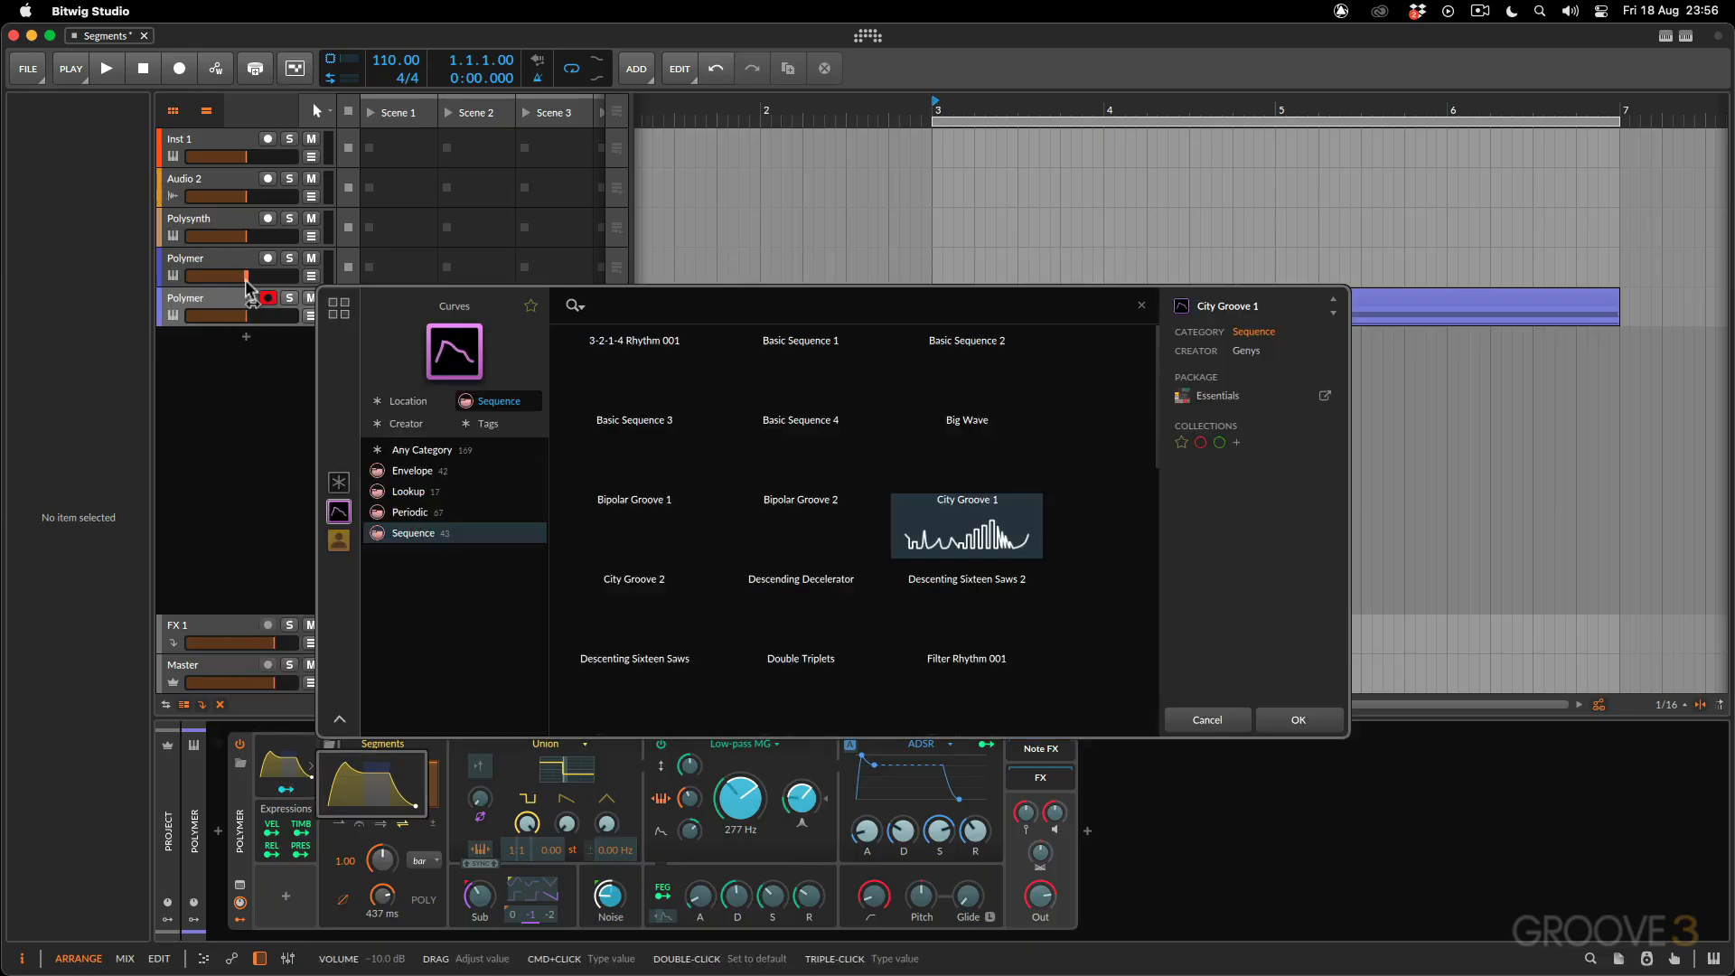
pyautogui.click(249, 279)
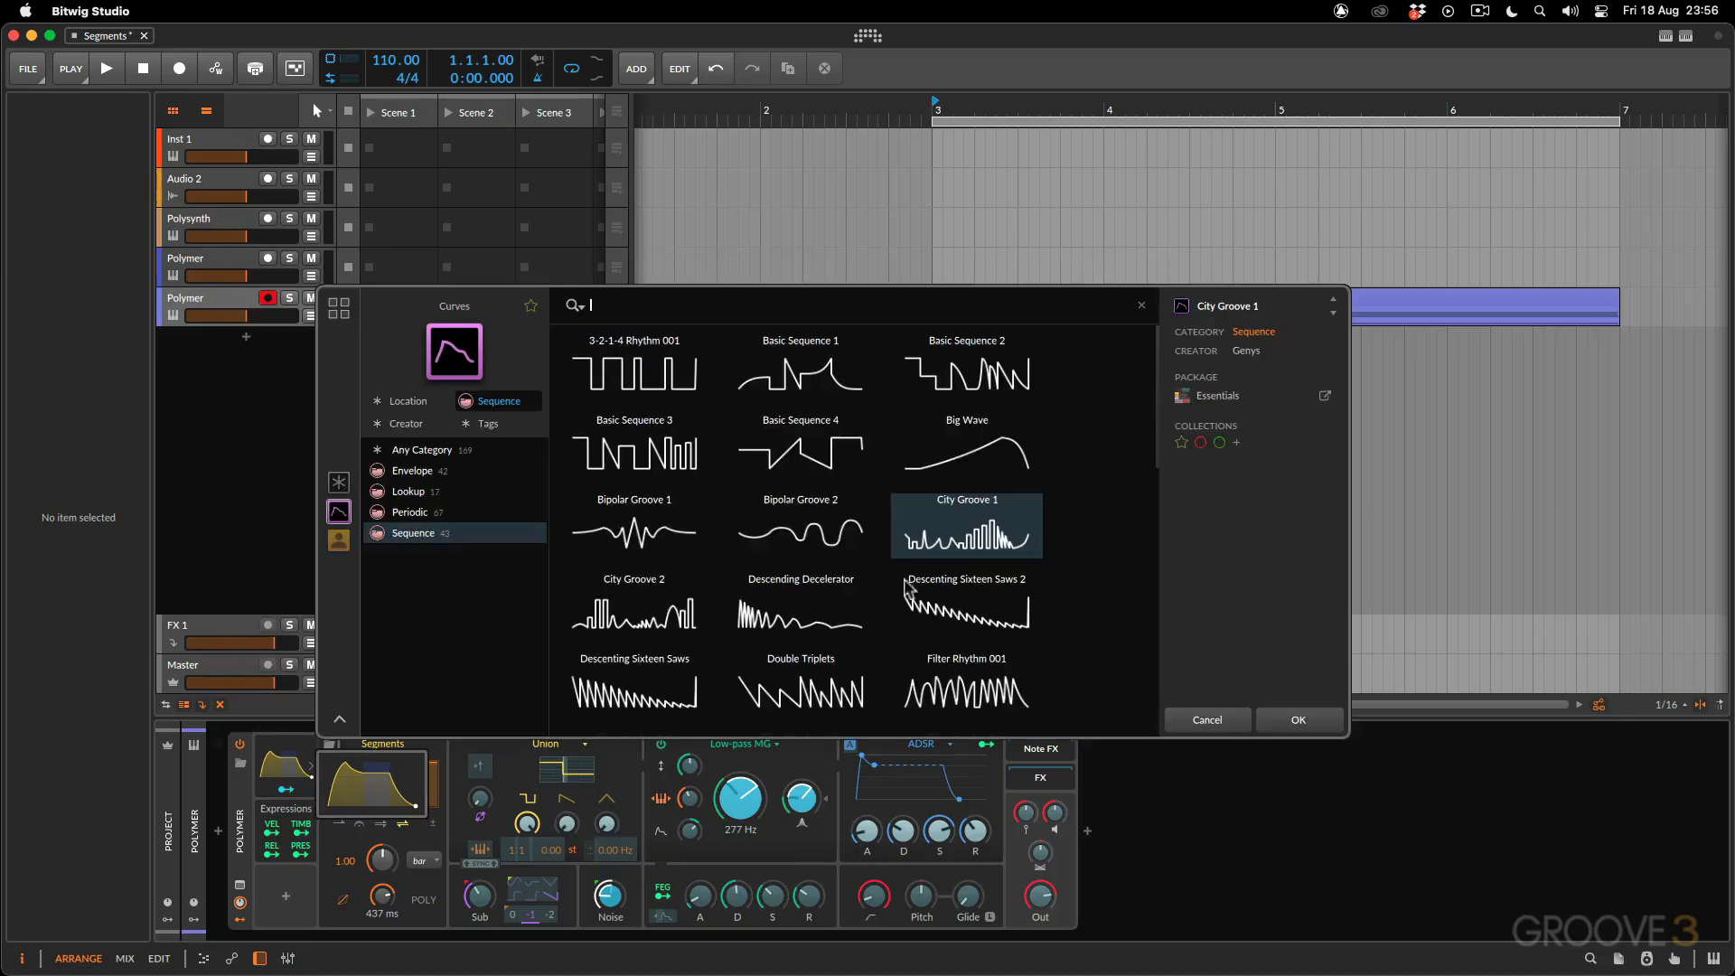
pyautogui.click(964, 689)
pyautogui.click(1278, 722)
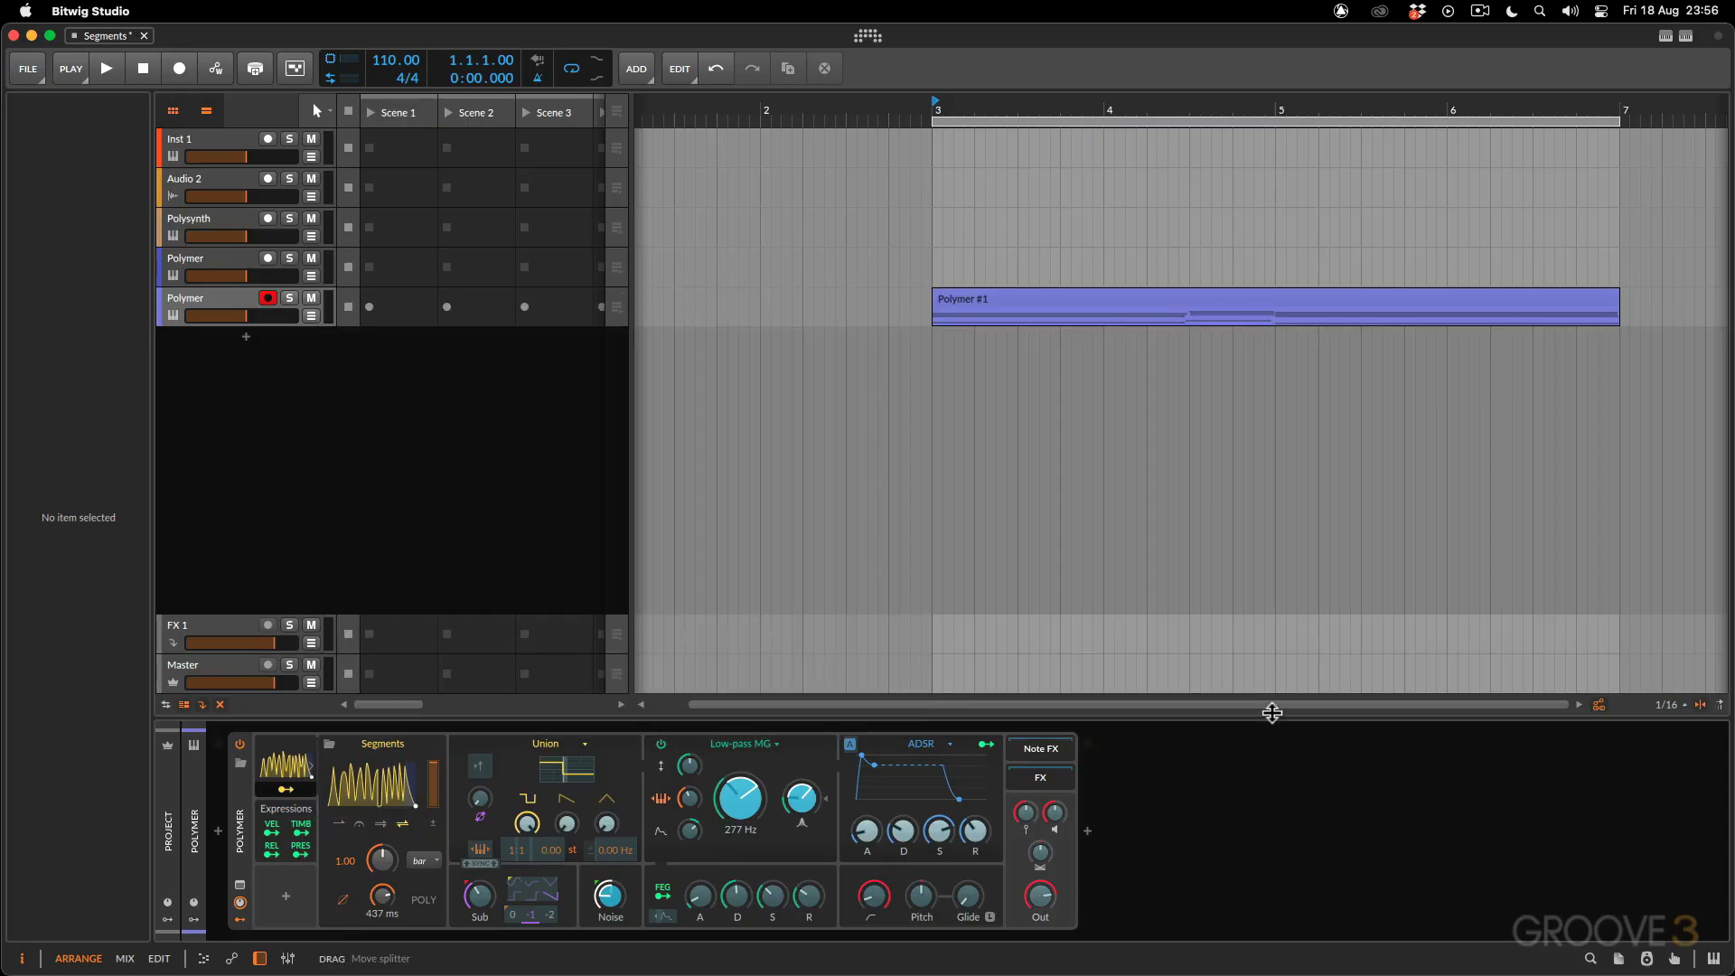
pyautogui.click(353, 789)
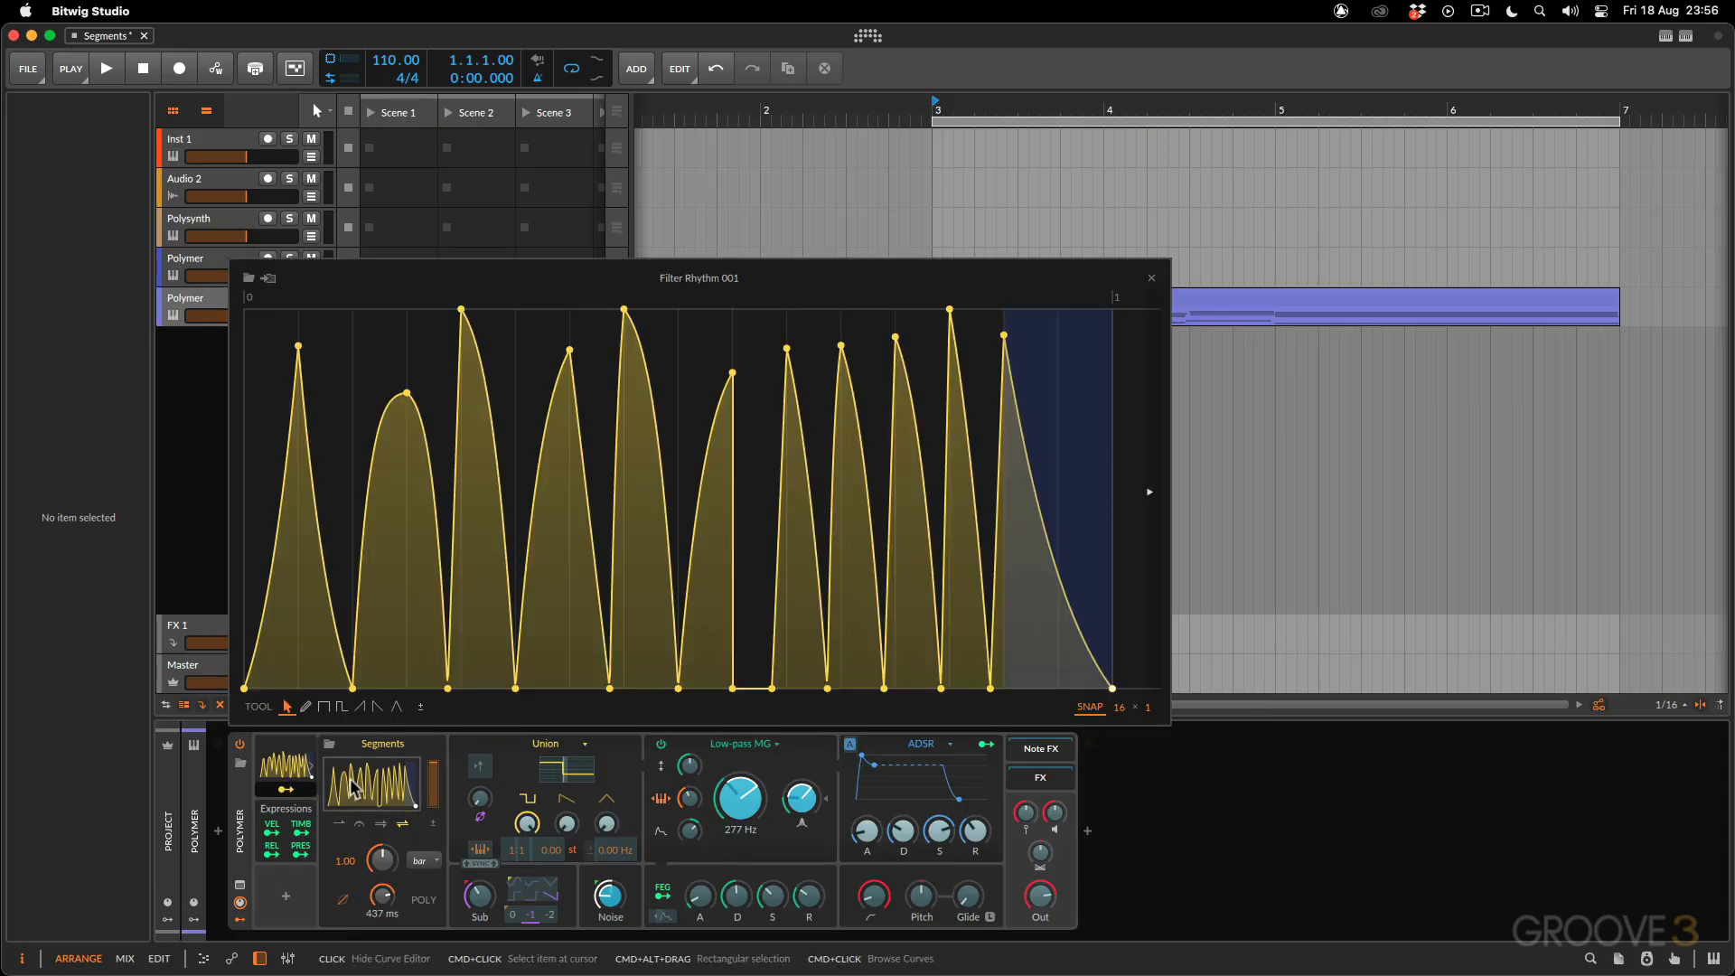